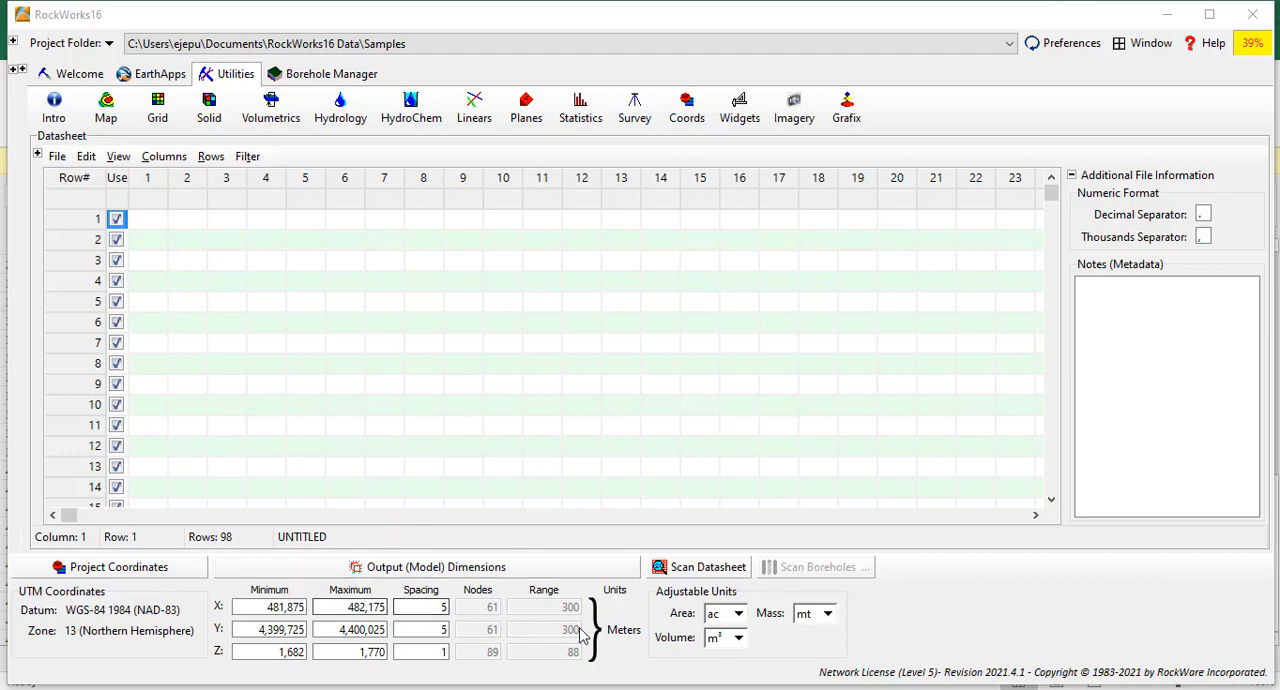
Switch to mapping_locations.xlsx in Excel and copy the longitude and latitude values in A2:G47 of the separated sheet.
mouse_move(669, 686)
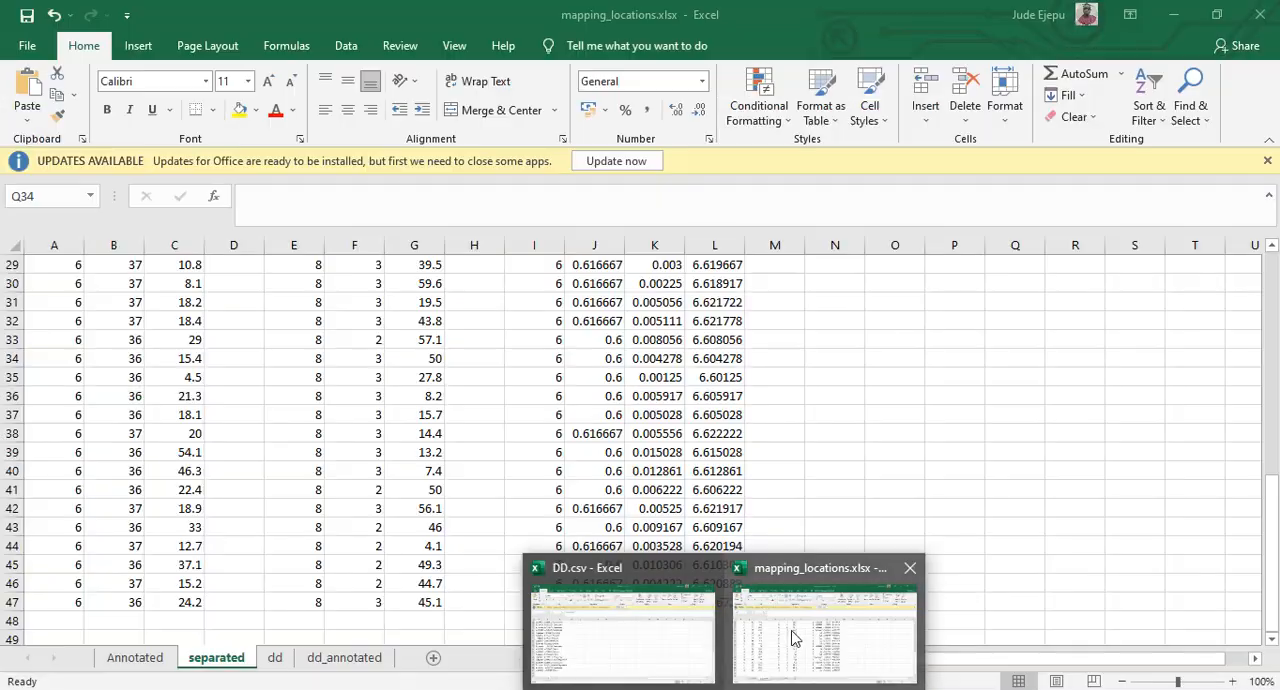
click(755, 648)
scroll(307, 470, up, 9)
scroll(307, 470, up, 1)
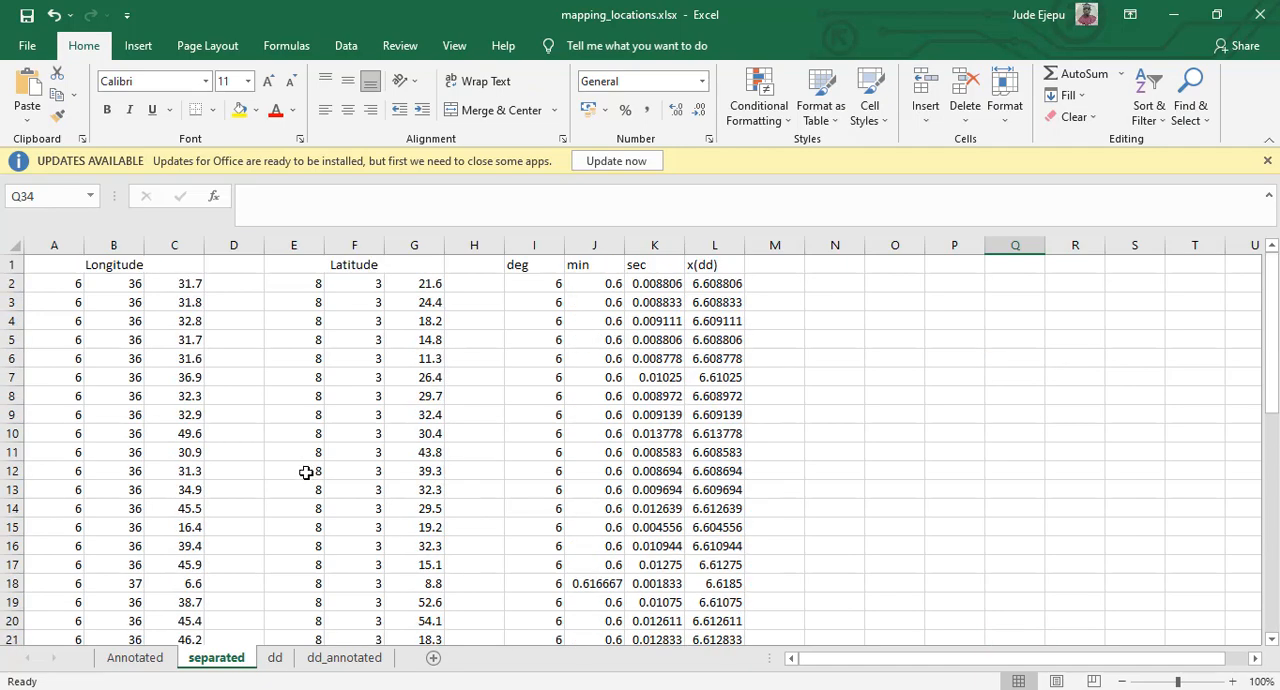
drag(74, 283, 423, 603)
key(ctrl+c)
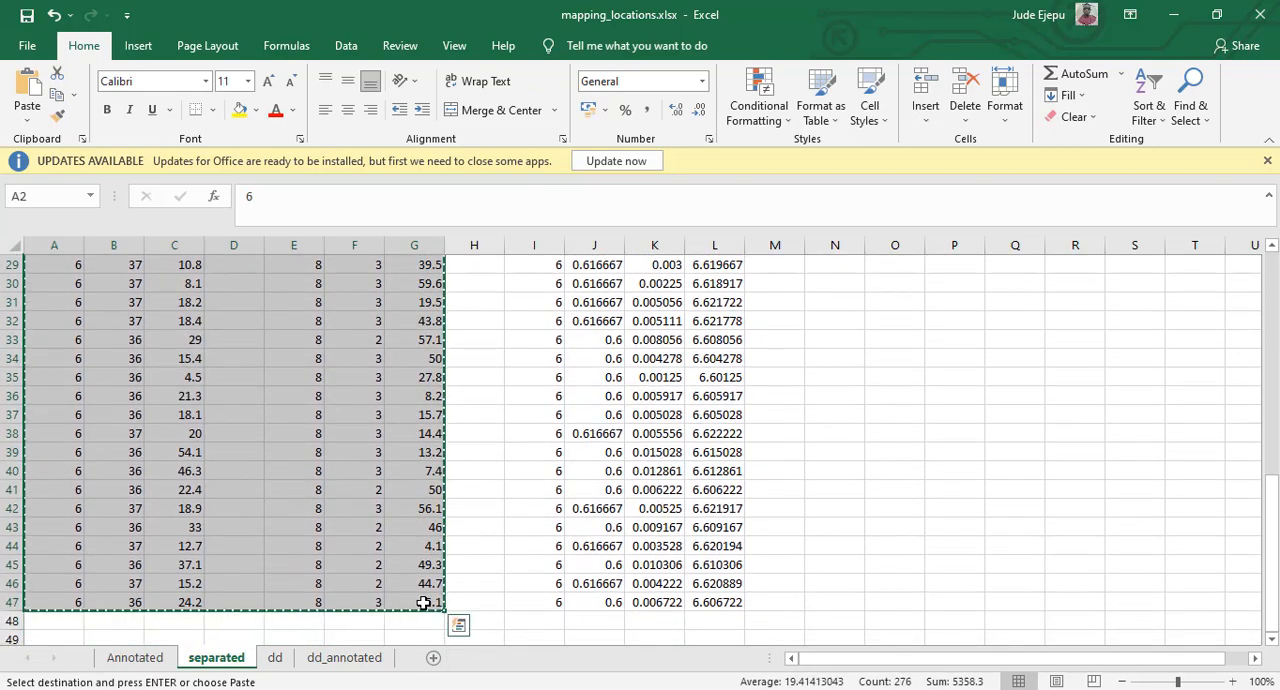
Switch to RockWorks16 and paste the copied coordinates into the datasheet starting at row 1, column 1.
key(alt+Tab)
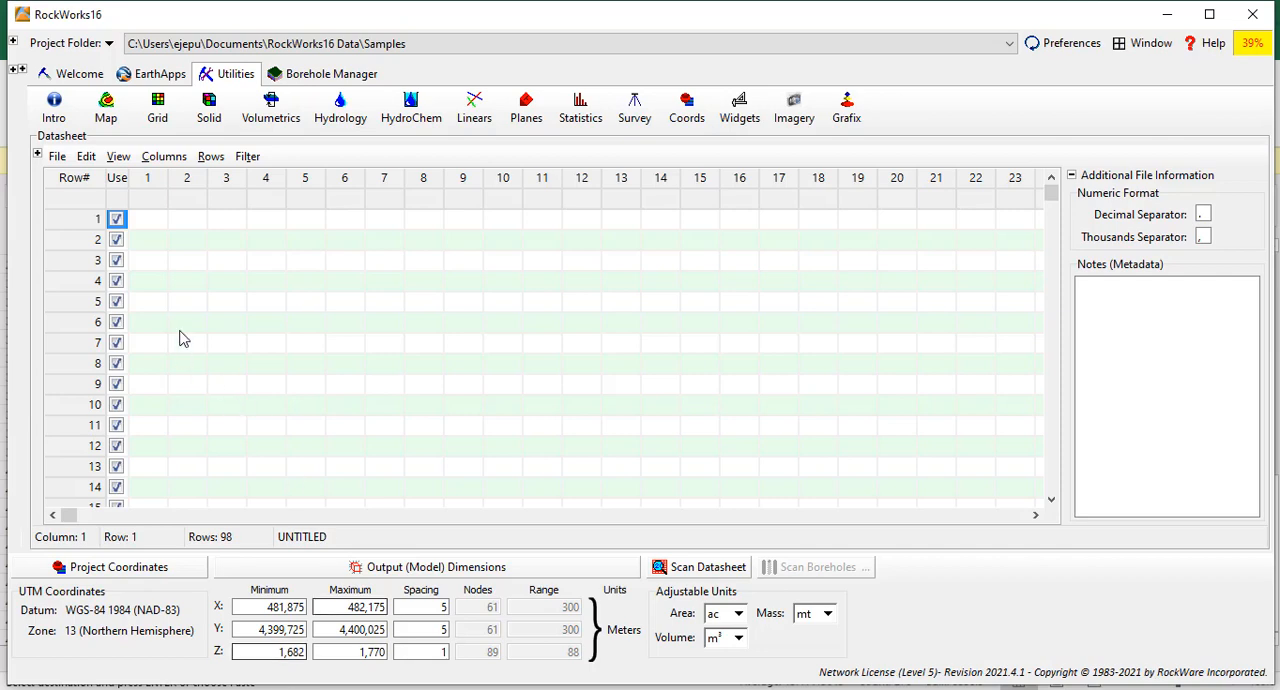
click(153, 224)
right_click(155, 224)
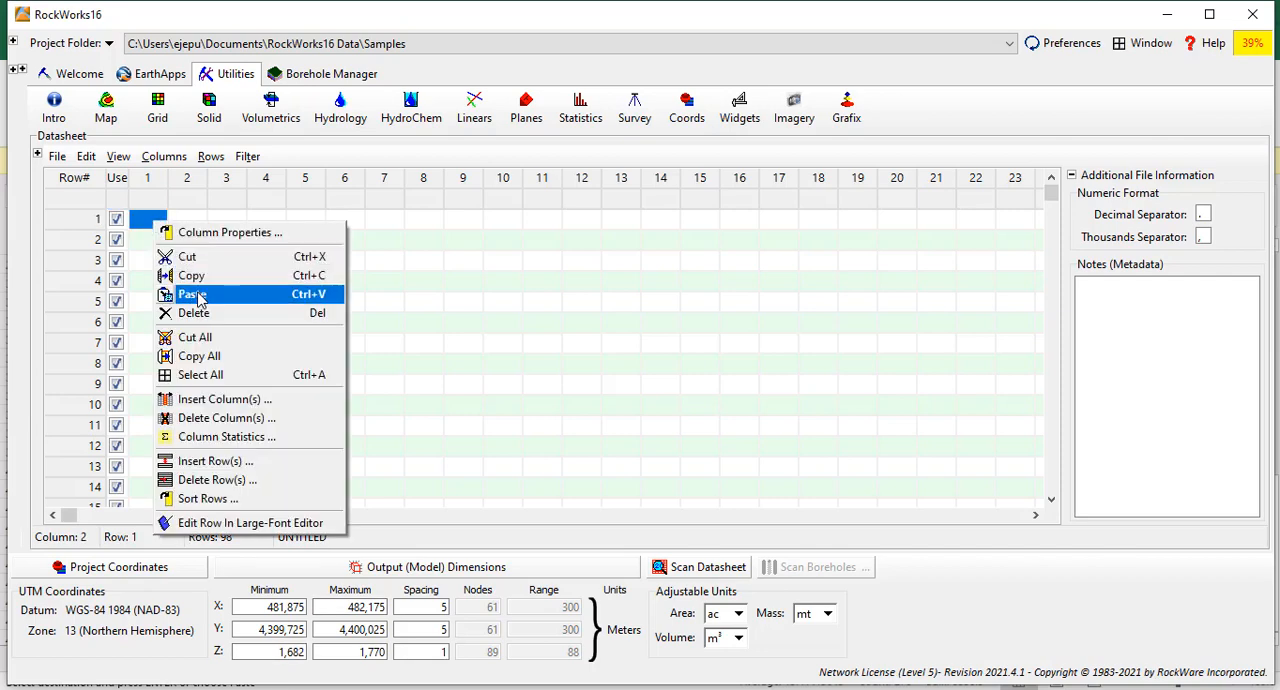
click(197, 294)
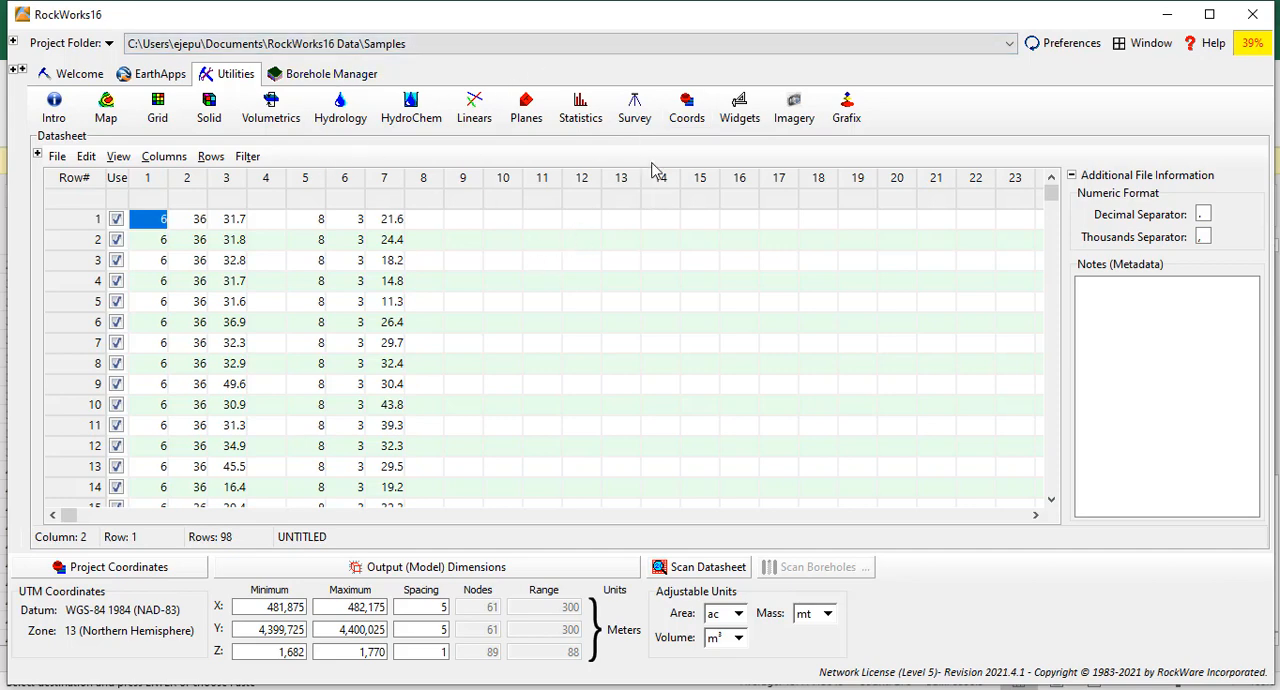
click(687, 110)
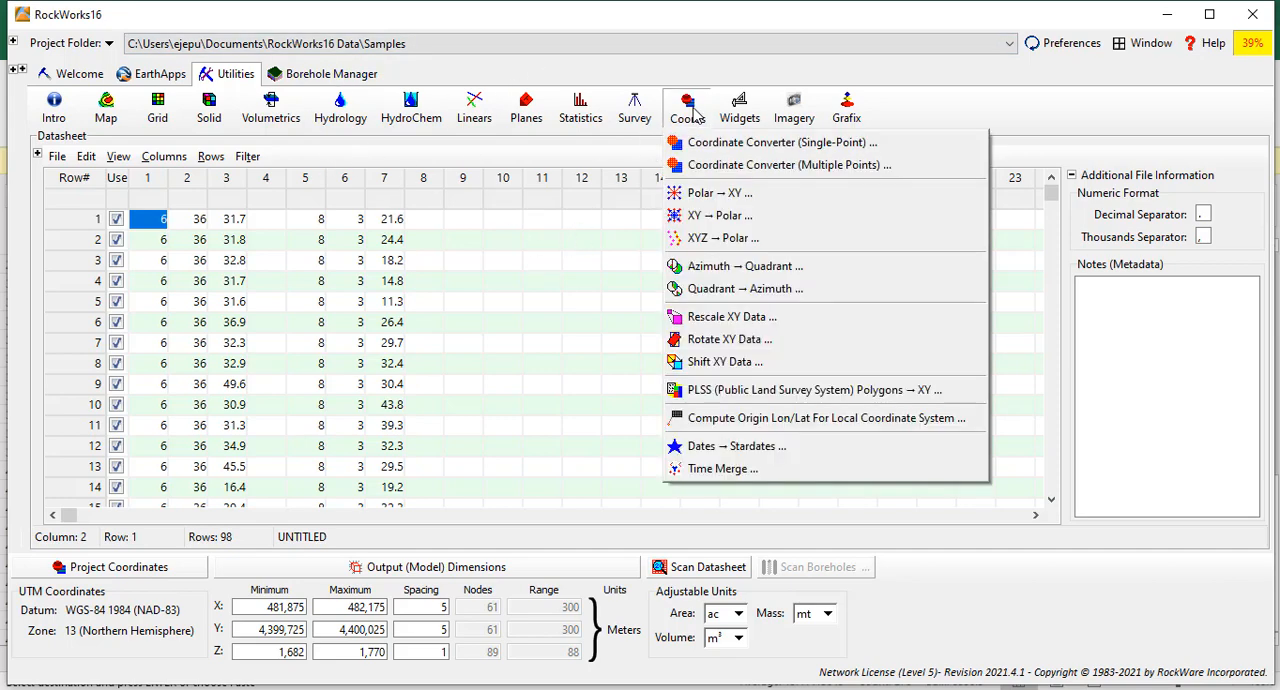
click(728, 171)
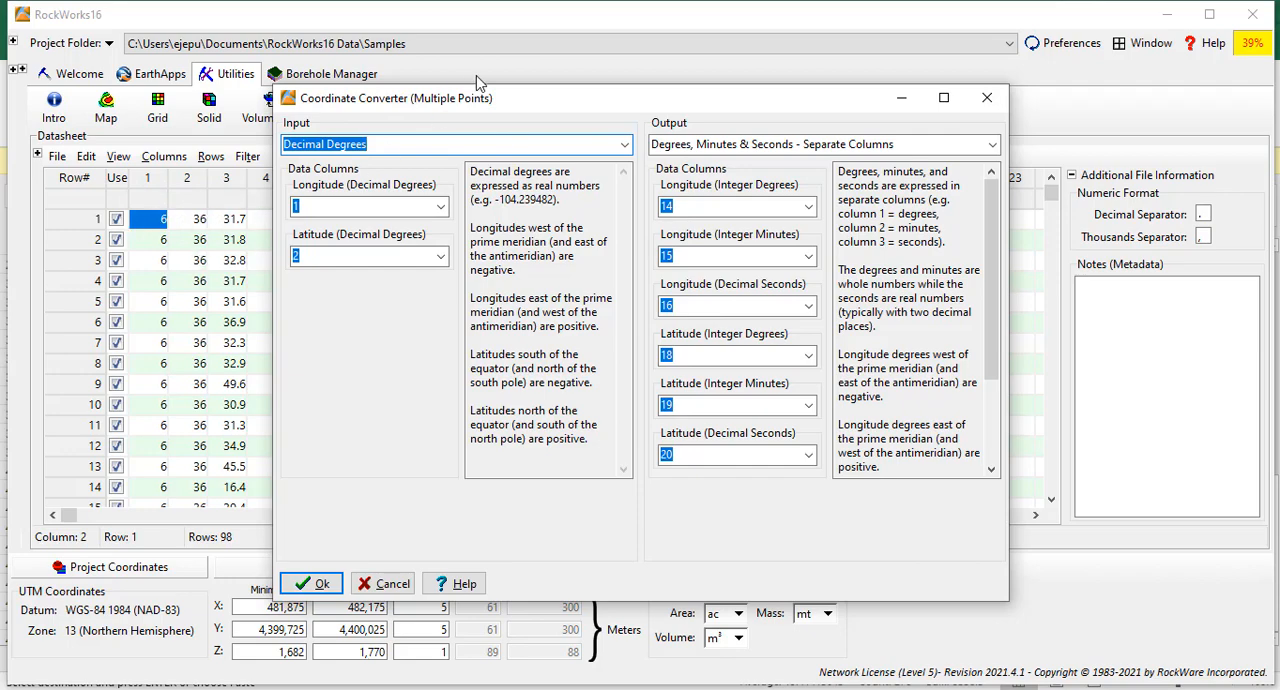
drag(484, 110, 605, 110)
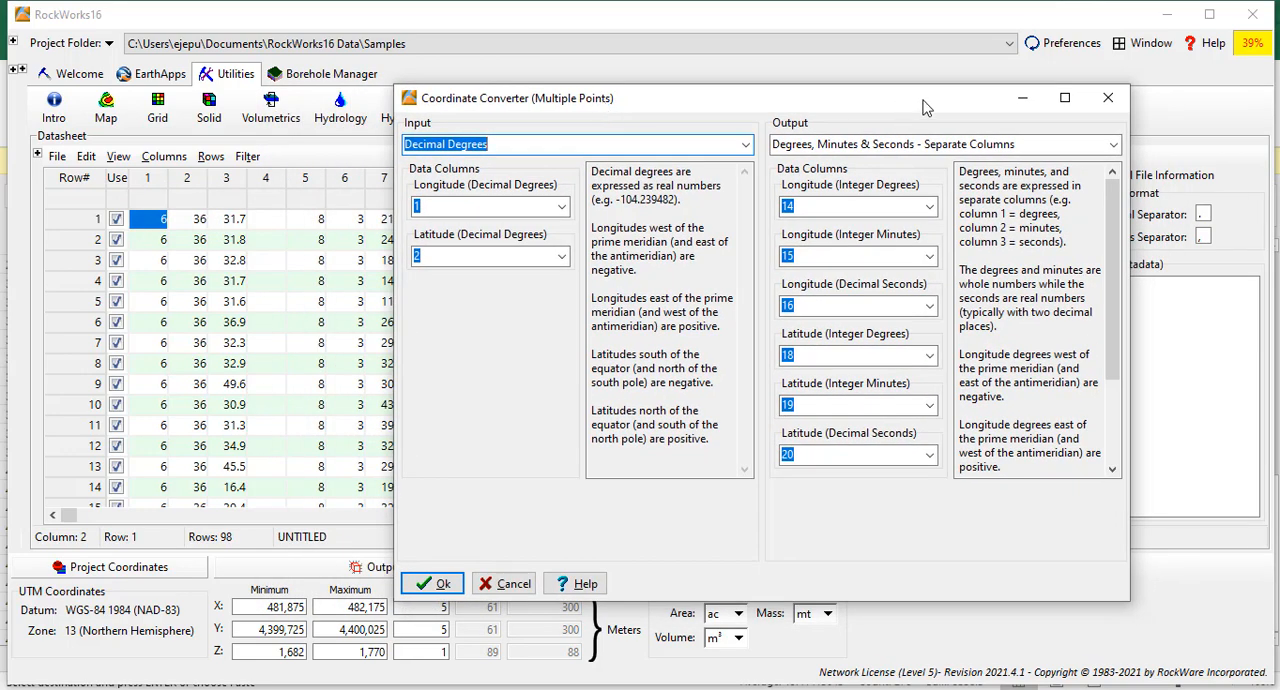
click(1108, 97)
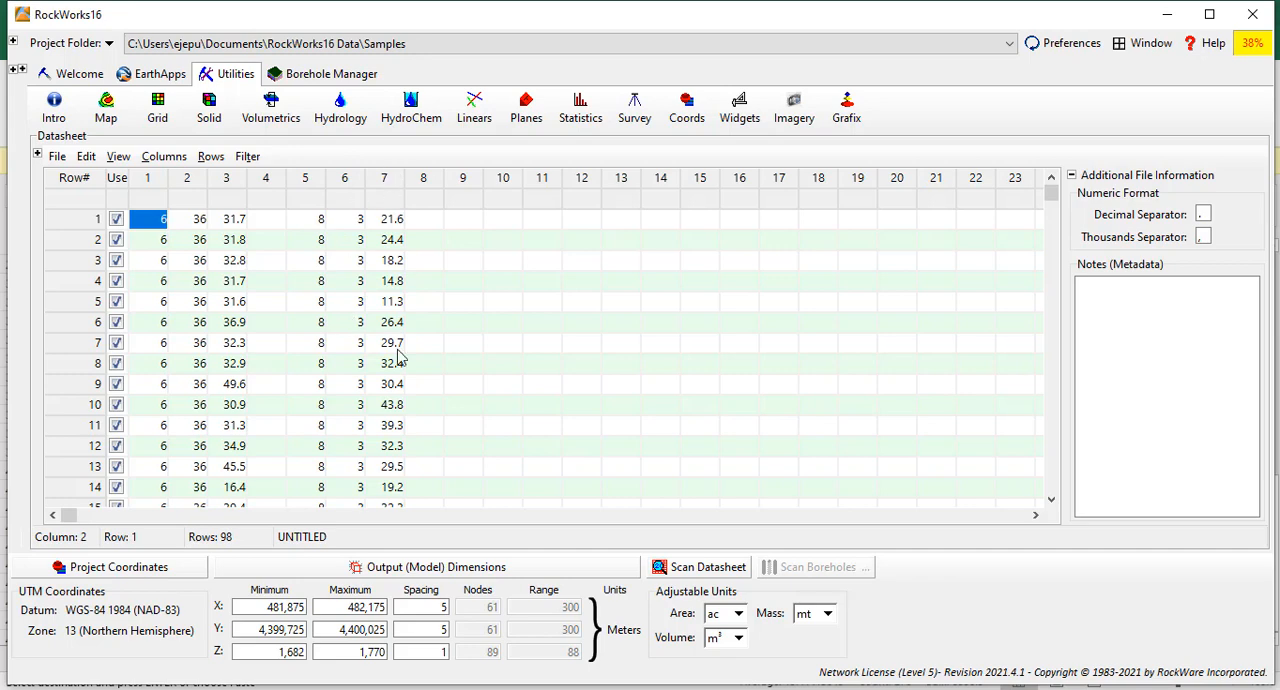
Open the multiple-point Coordinate Converter and set the input format to Degrees, Minutes & Seconds - Separate Columns, with latitude degrees from column 5.
click(687, 108)
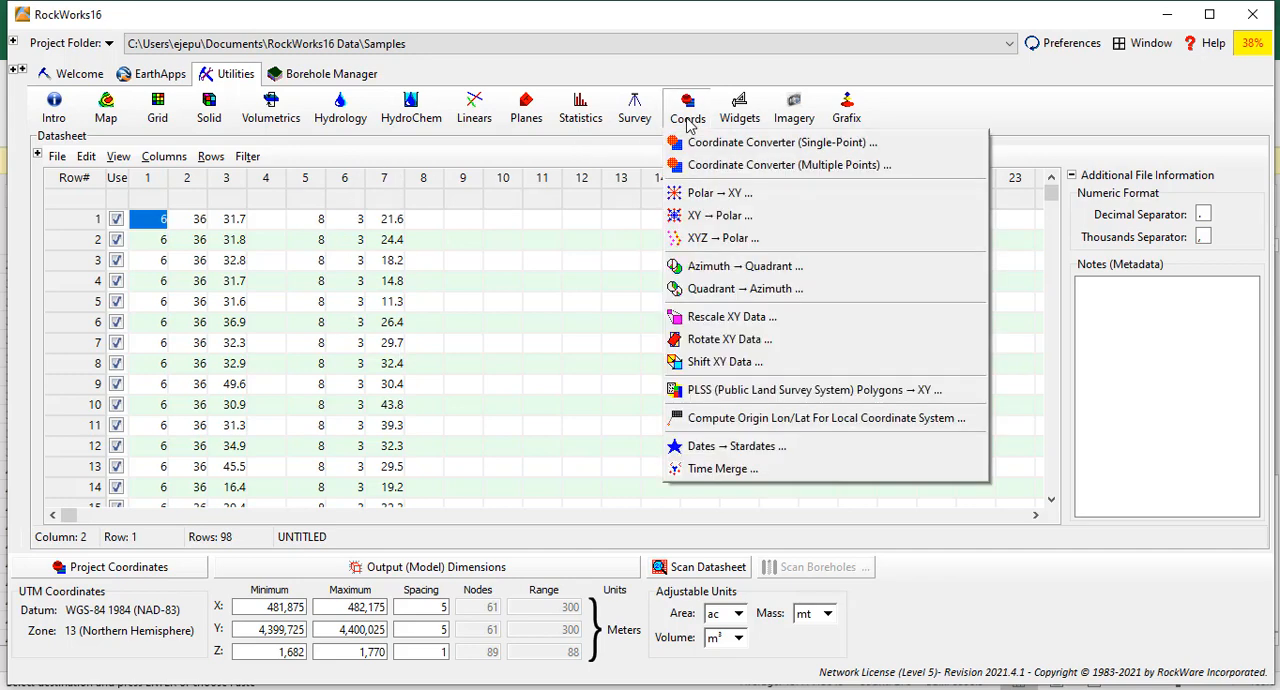
click(729, 168)
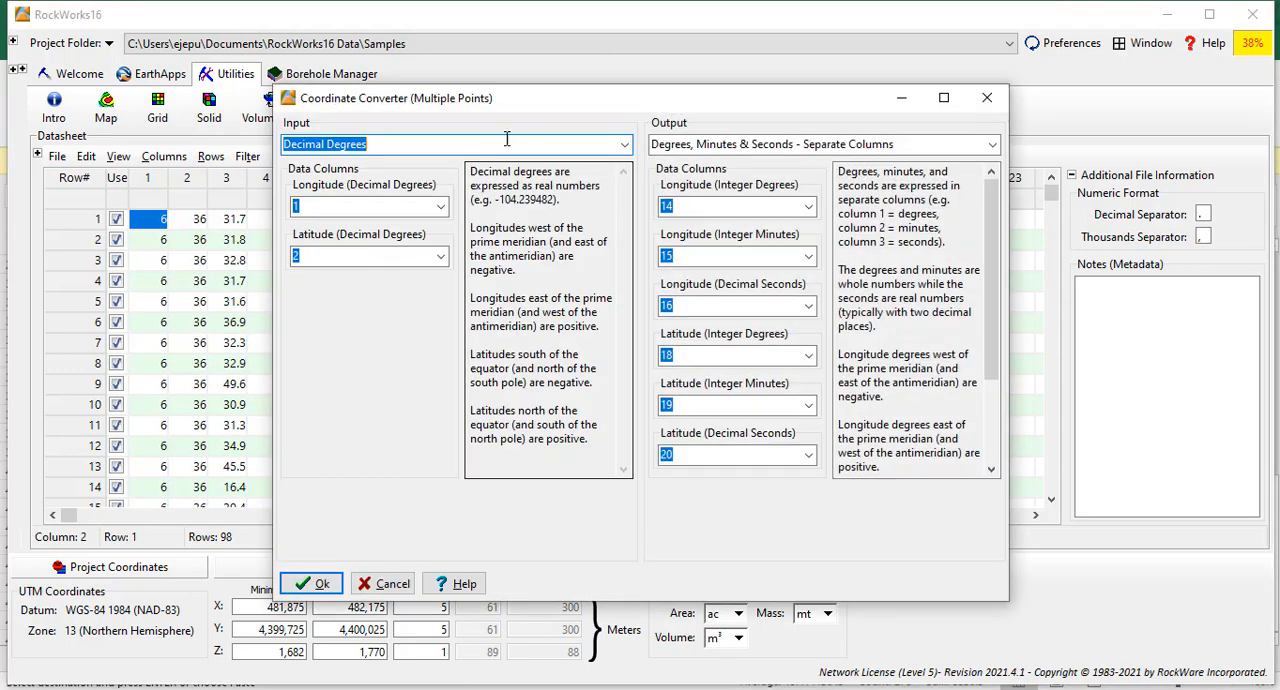
drag(559, 110, 746, 98)
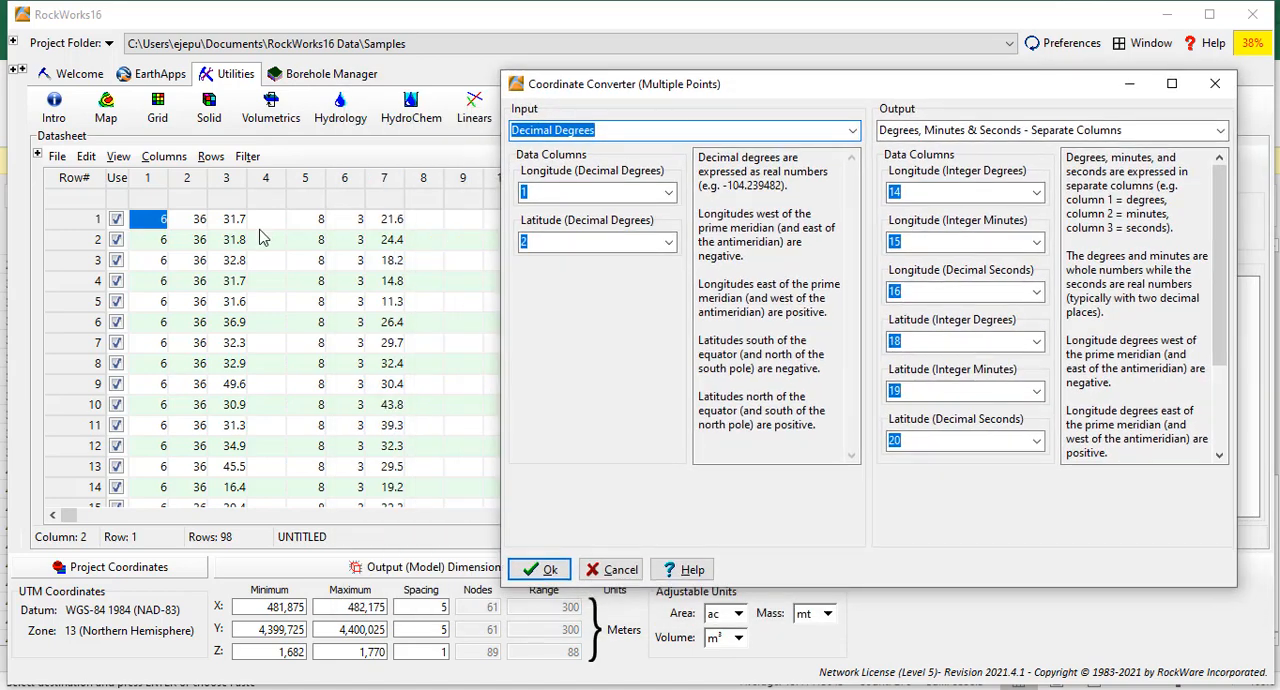
click(853, 133)
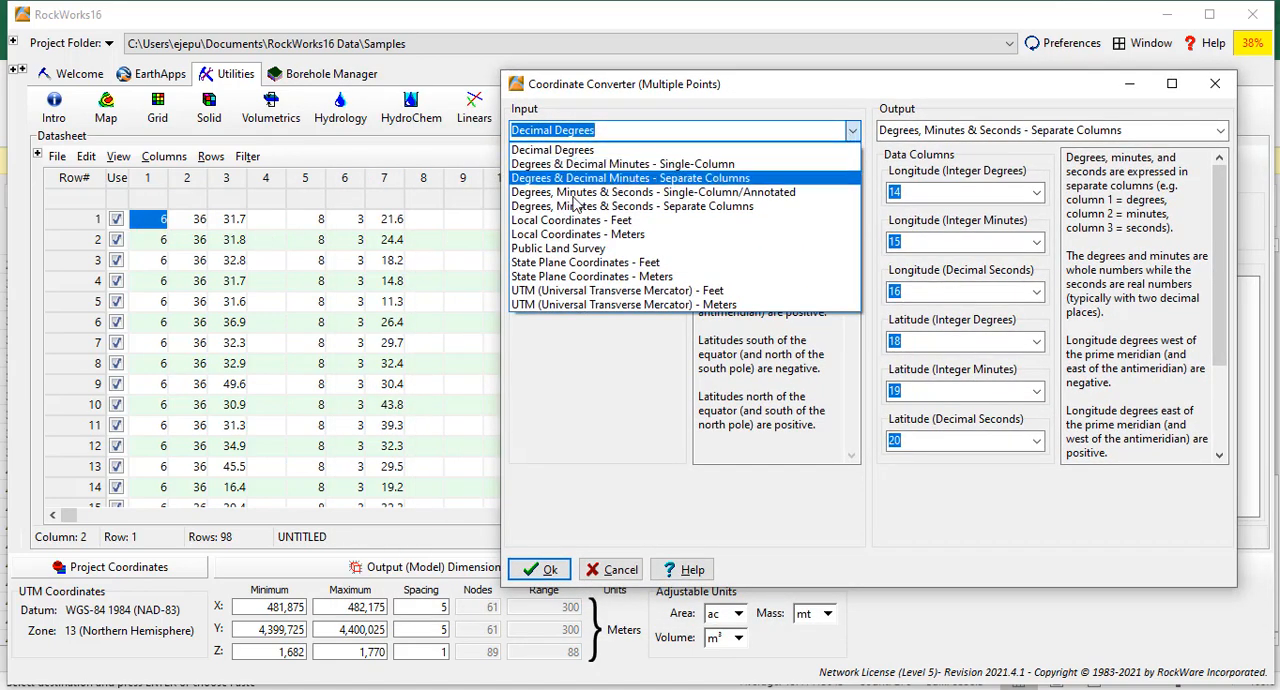
click(705, 207)
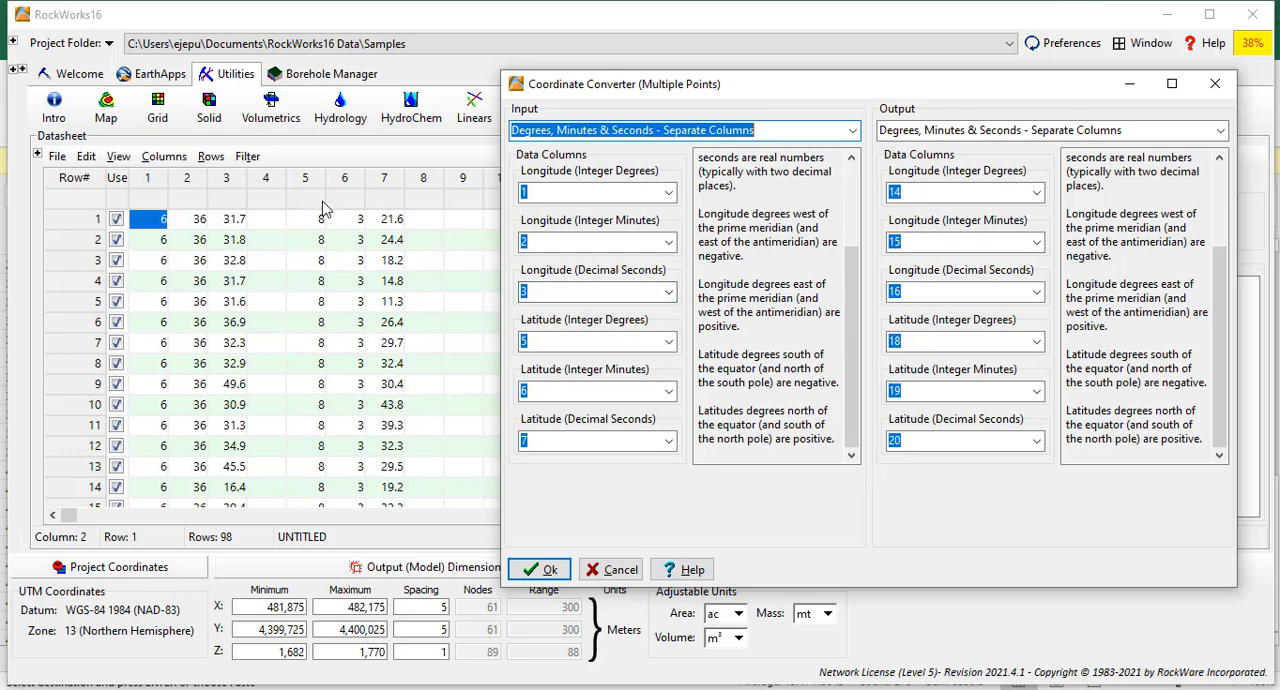
click(668, 343)
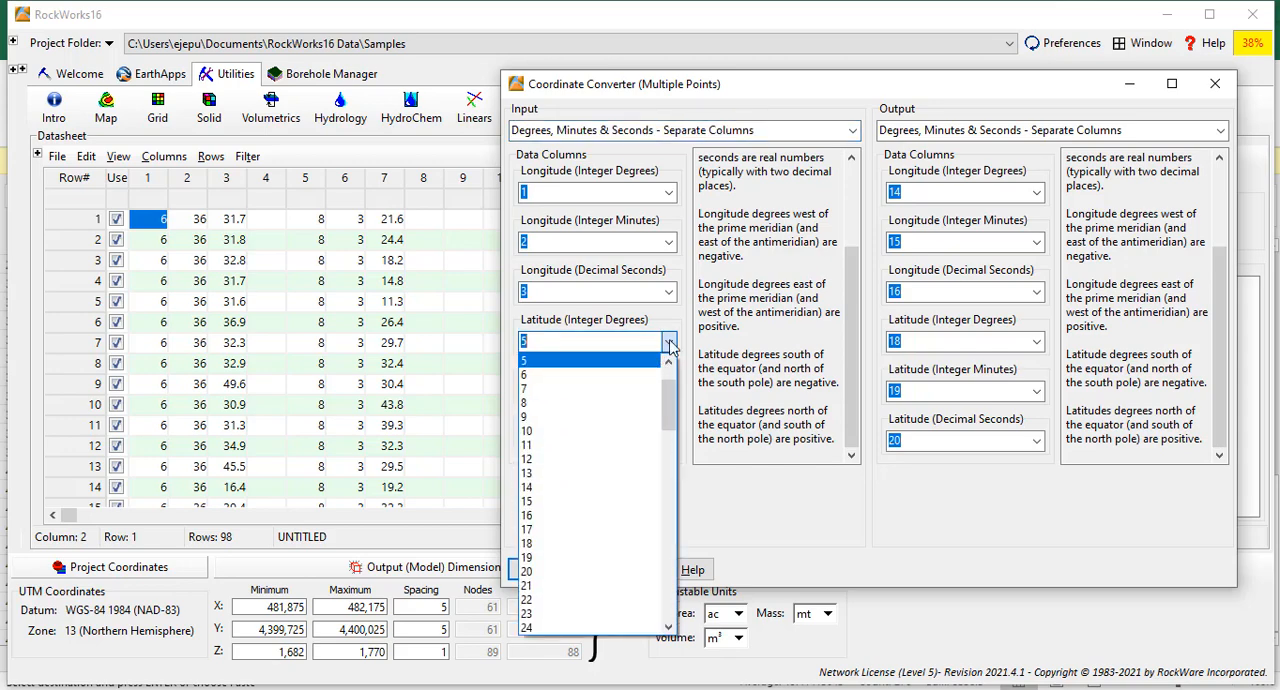
click(664, 352)
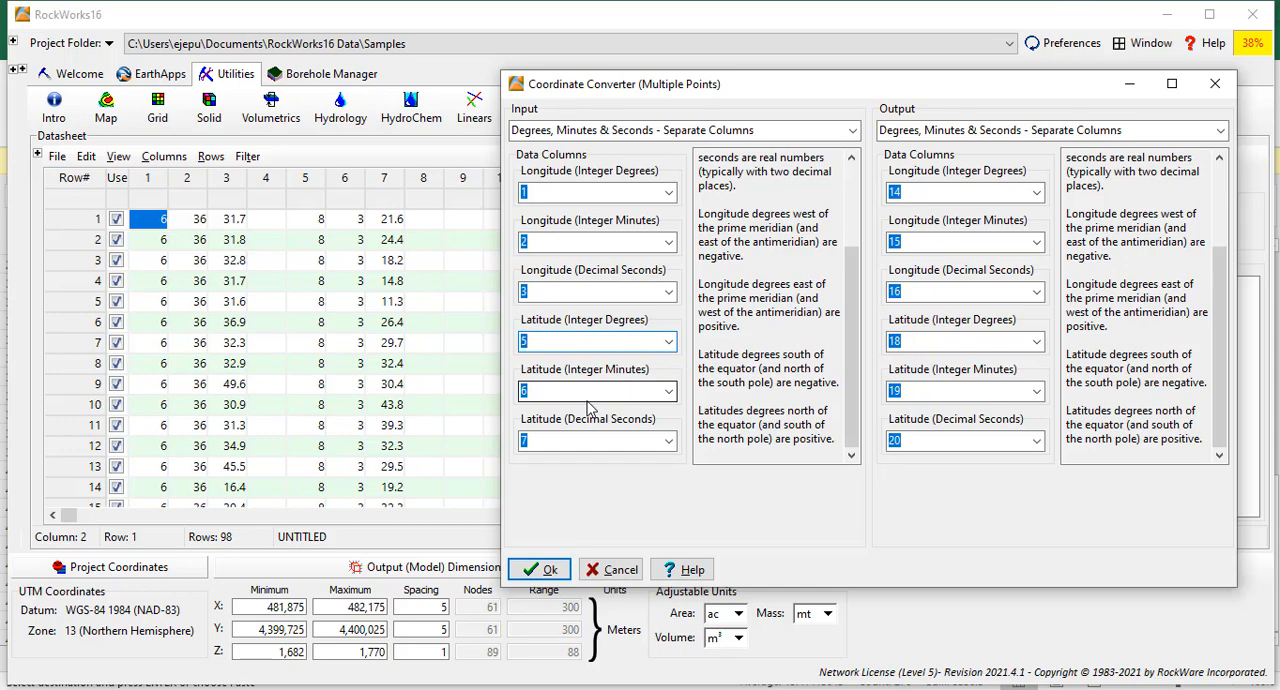
Convert the coordinates to Decimal Degrees, writing longitude to column 8 and latitude to column 10.
drag(935, 91, 789, 76)
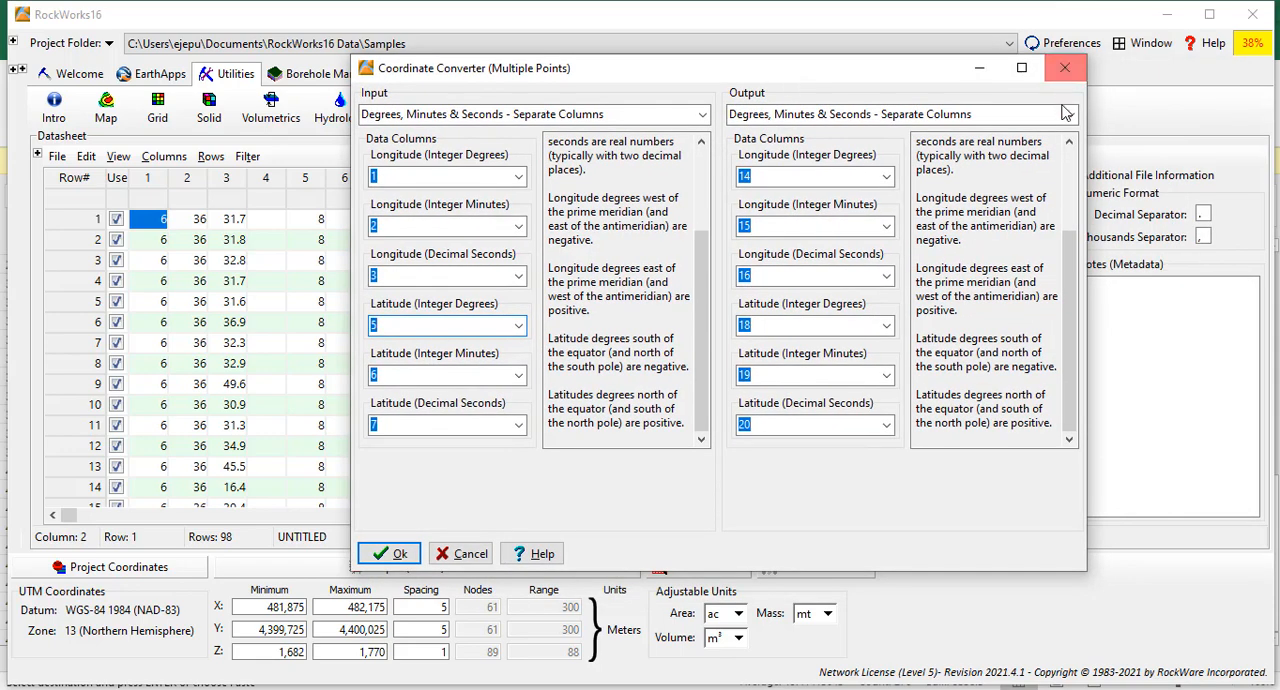
click(1068, 114)
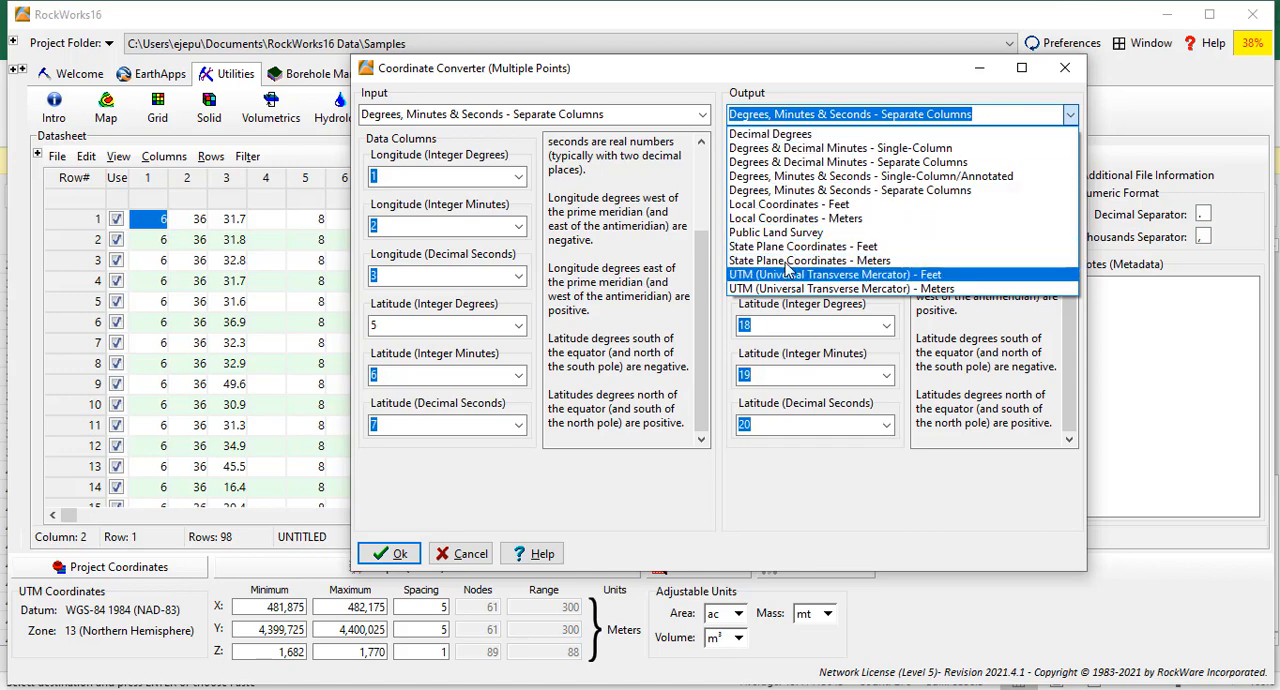
click(795, 136)
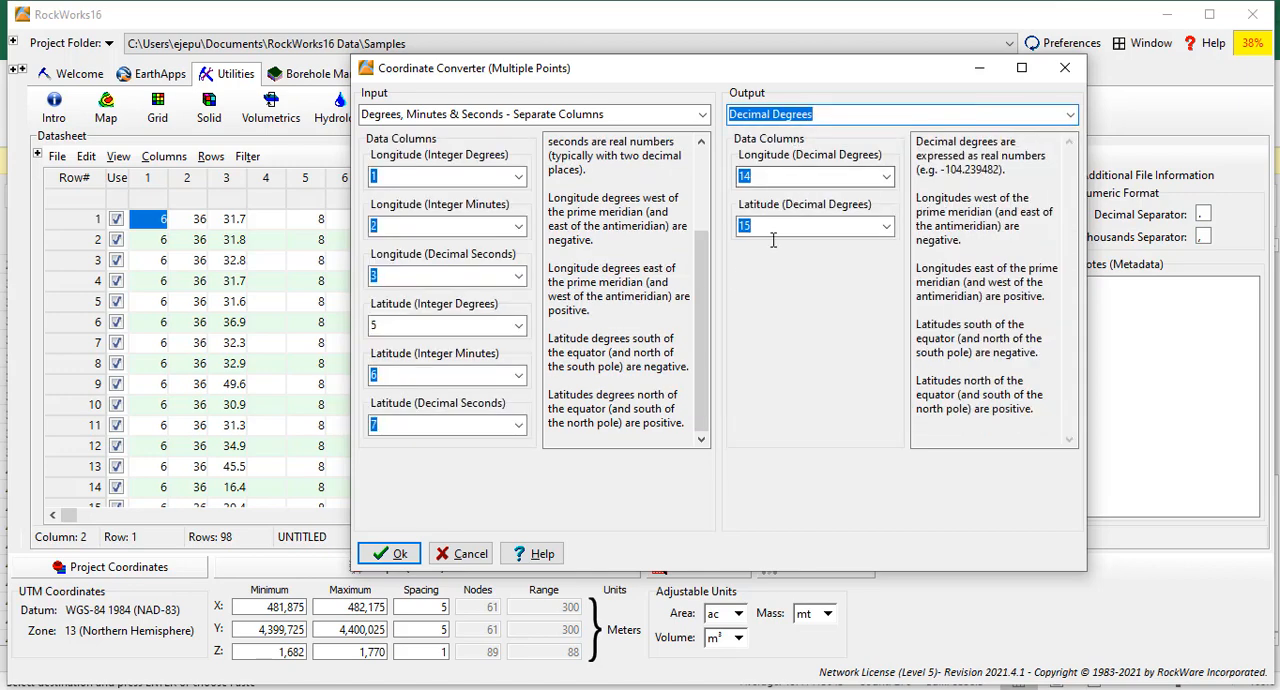
click(886, 176)
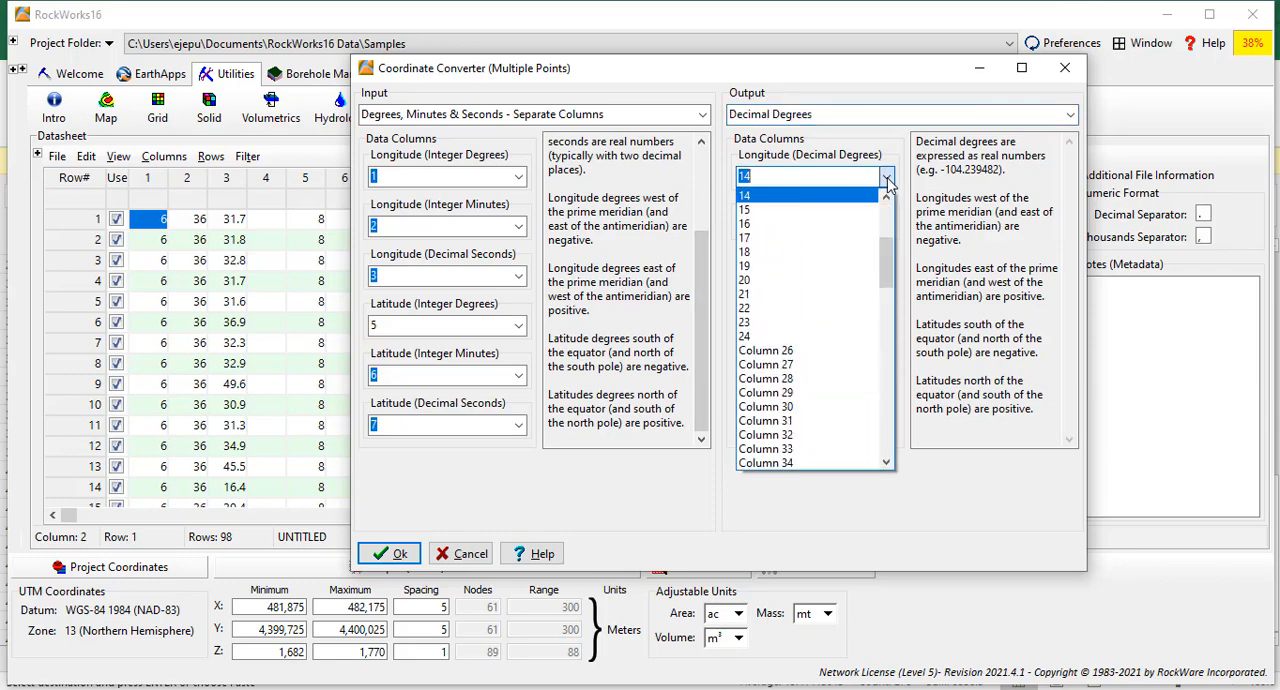
scroll(893, 229, up, 3)
drag(893, 229, 889, 213)
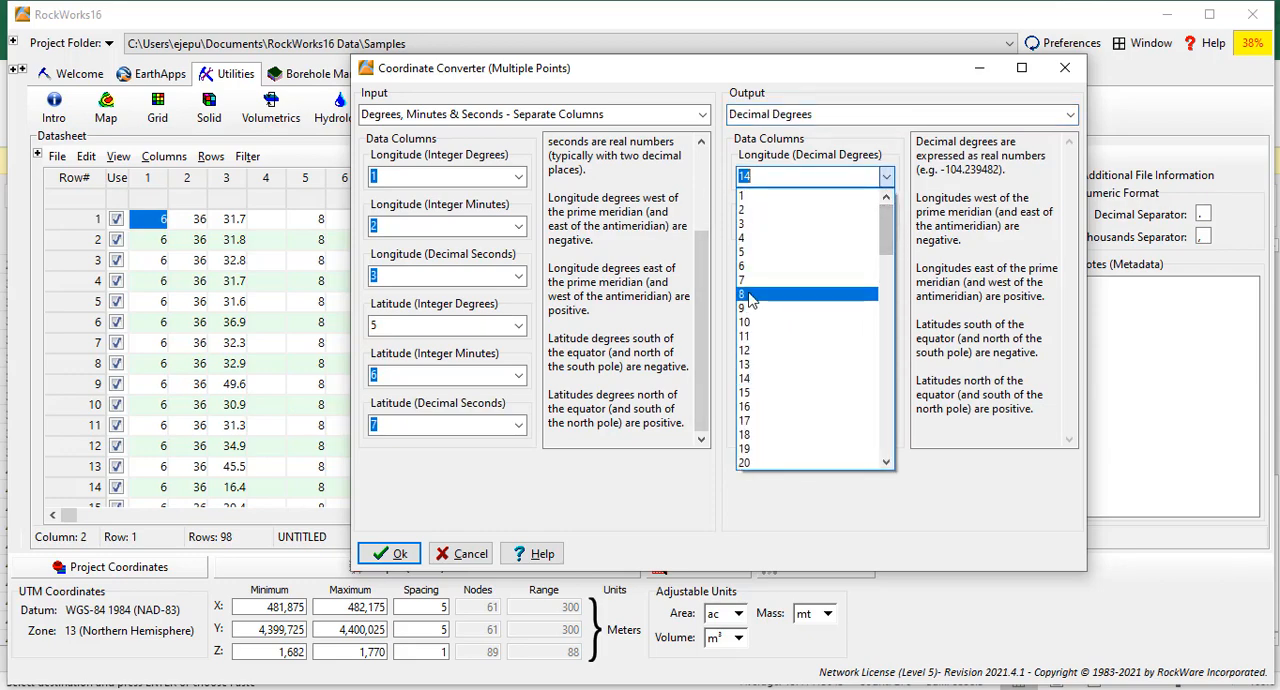
click(750, 294)
click(888, 225)
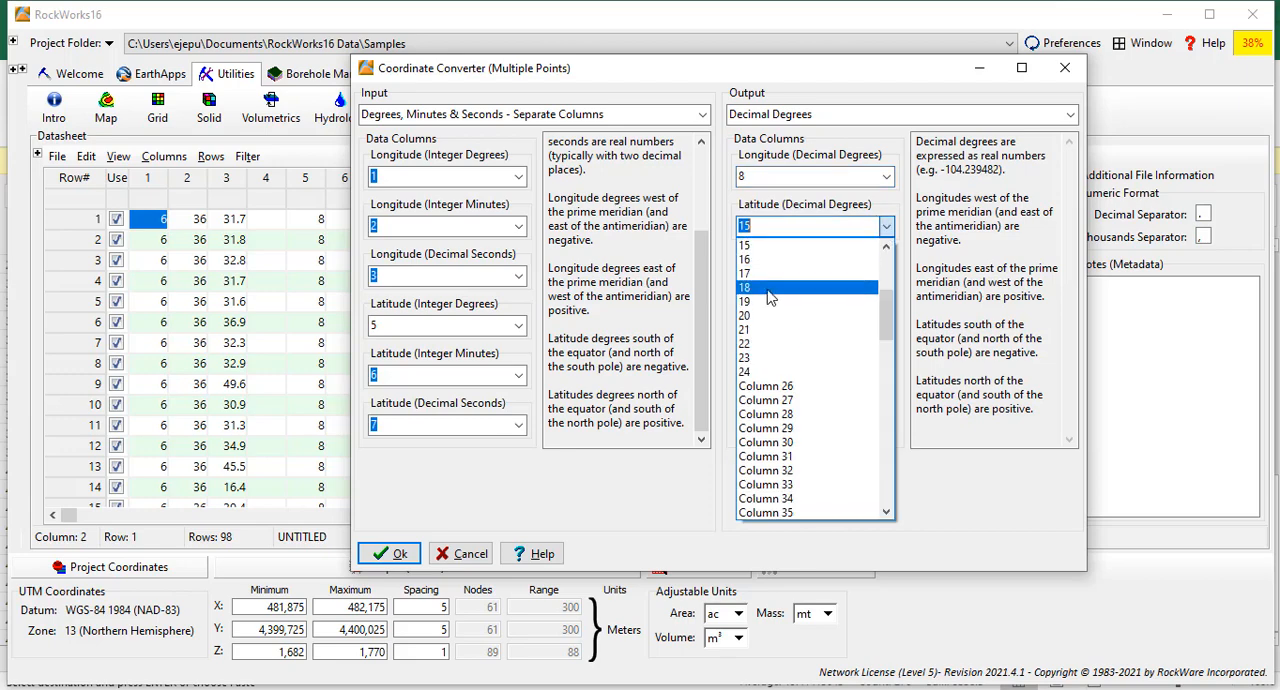
click(890, 249)
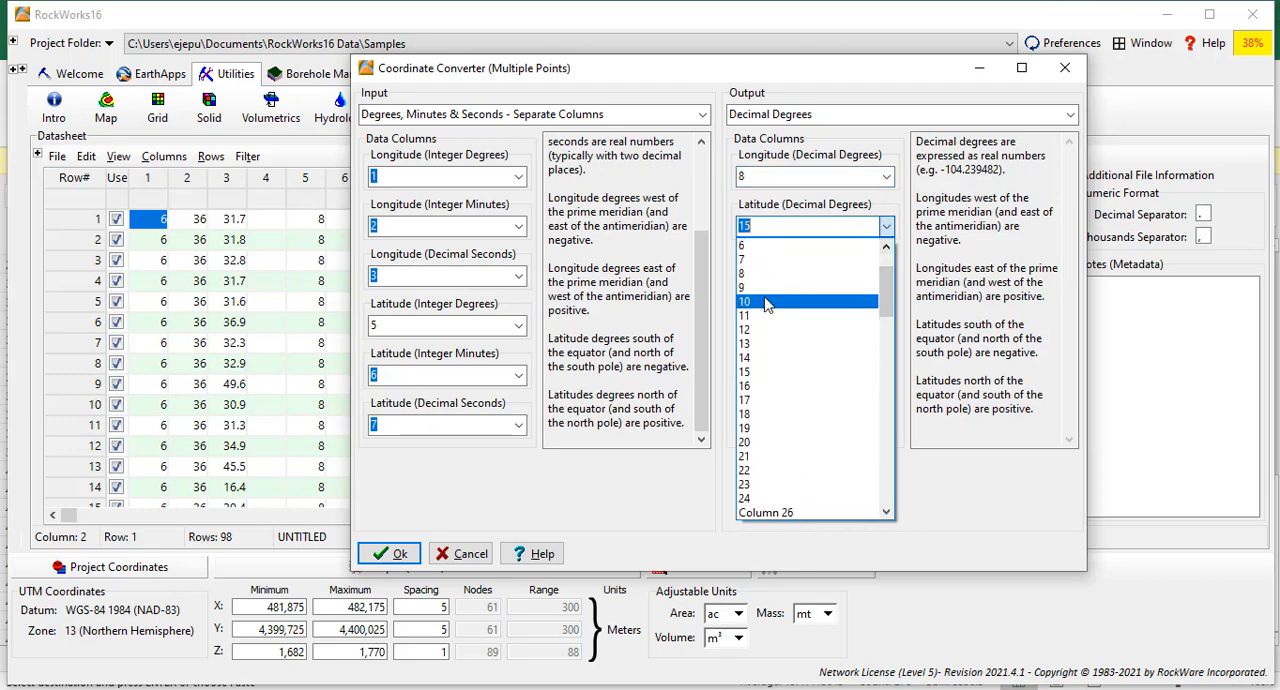
click(770, 300)
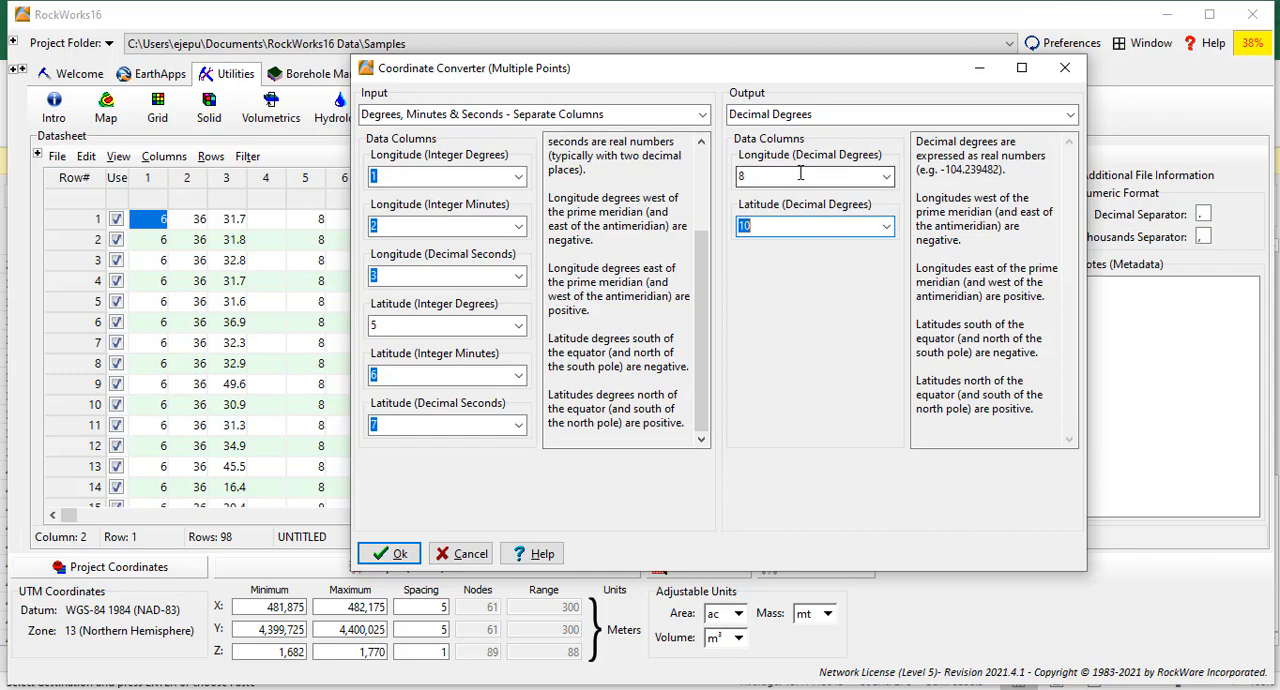
click(391, 556)
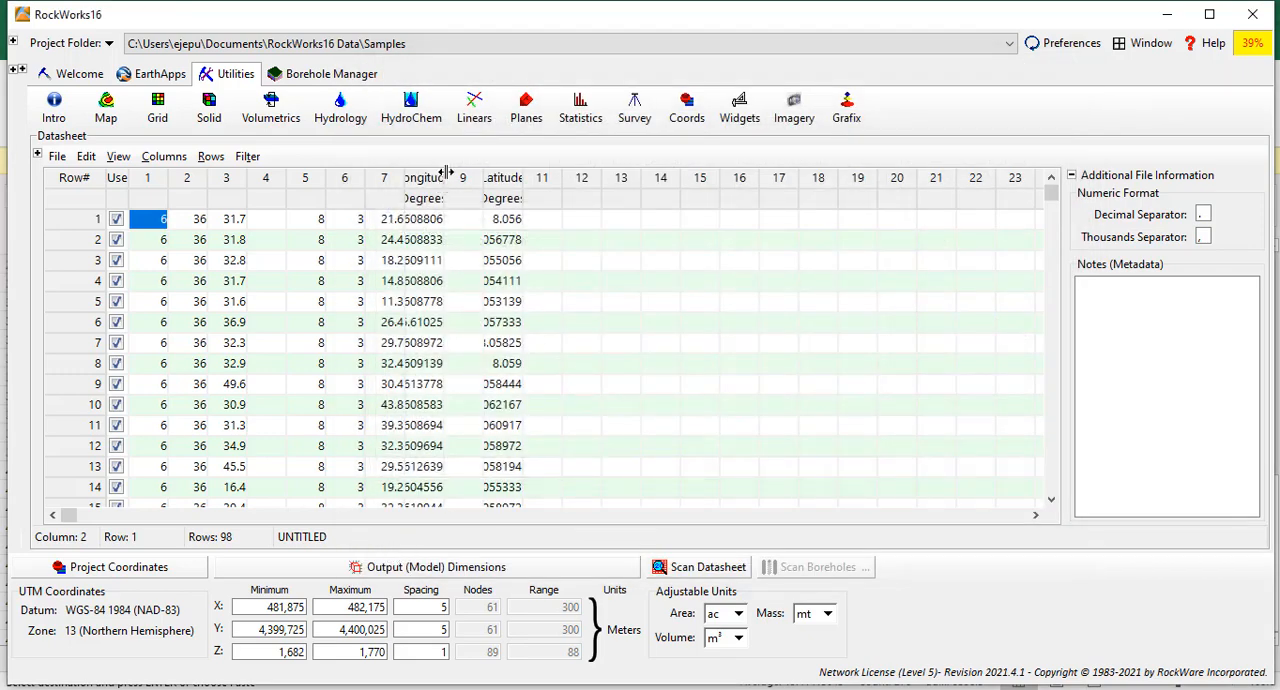
Widen the converted Longitude and Latitude columns in the datasheet to fit their full values.
click(464, 186)
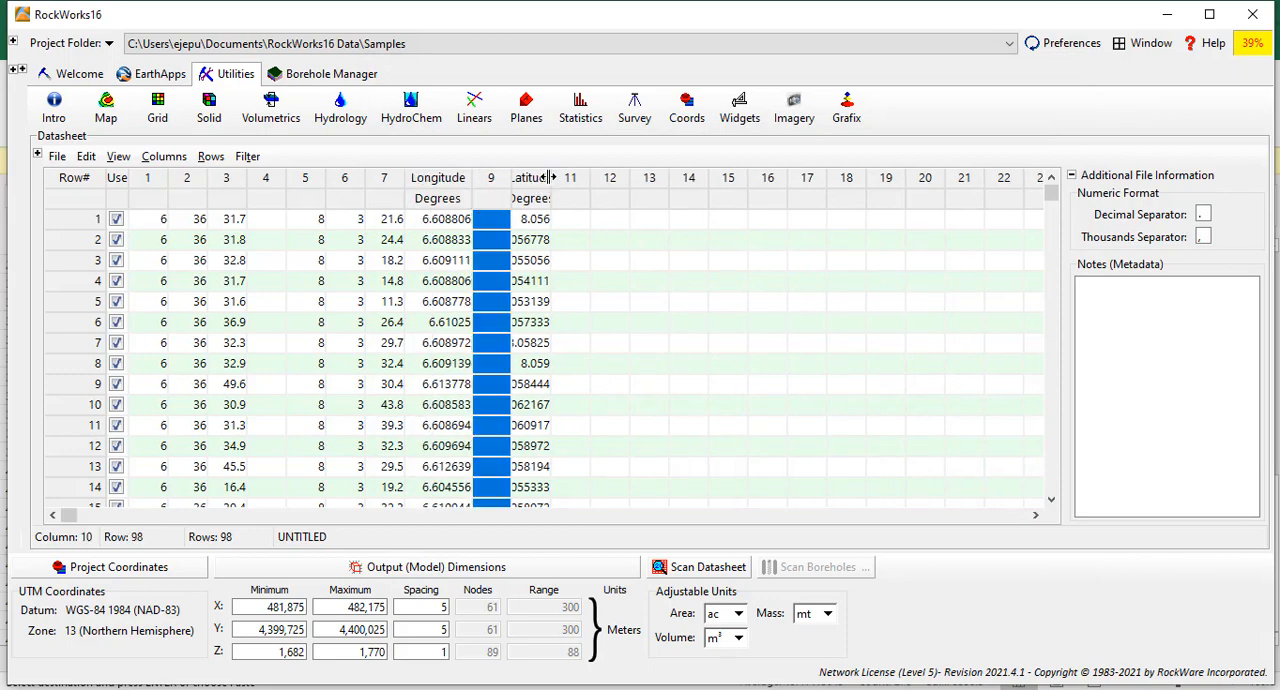
drag(549, 177, 584, 200)
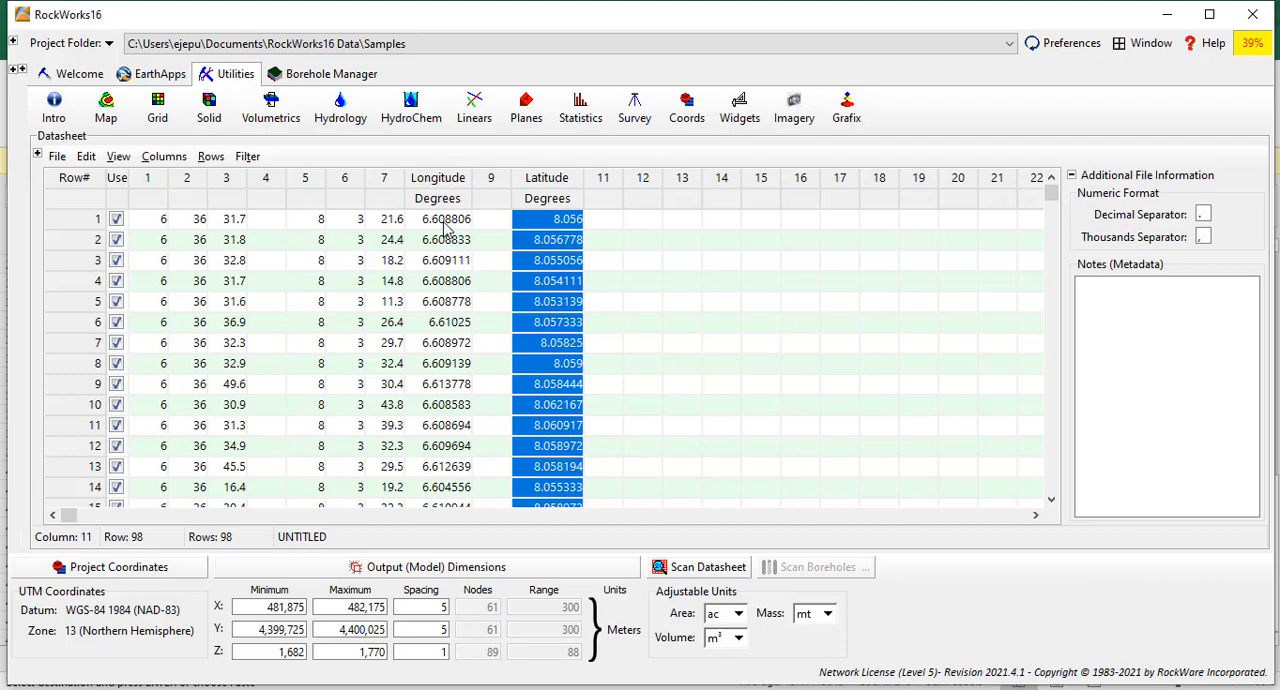
Select the converted Longitude values in the datasheet from row 1 to row 46.
scroll(444, 223, up, 4)
scroll(447, 233, down, 5)
scroll(447, 233, up, 17)
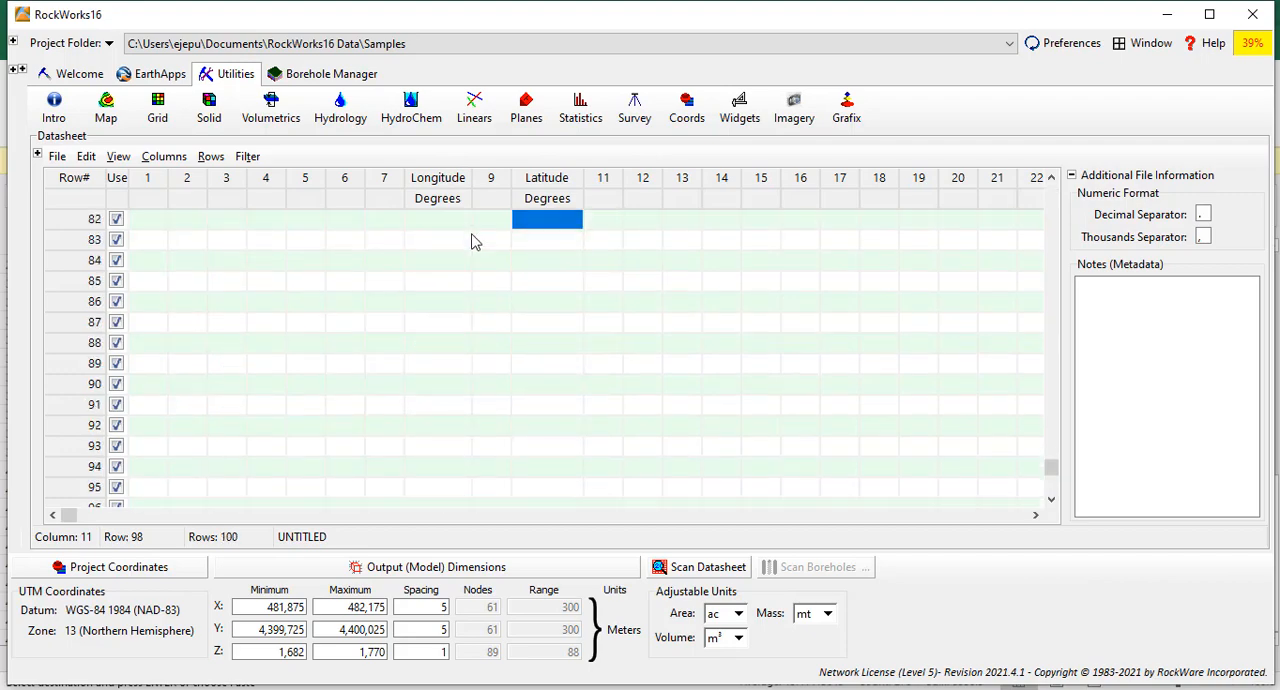
scroll(625, 262, up, 3)
drag(1055, 435, 1052, 188)
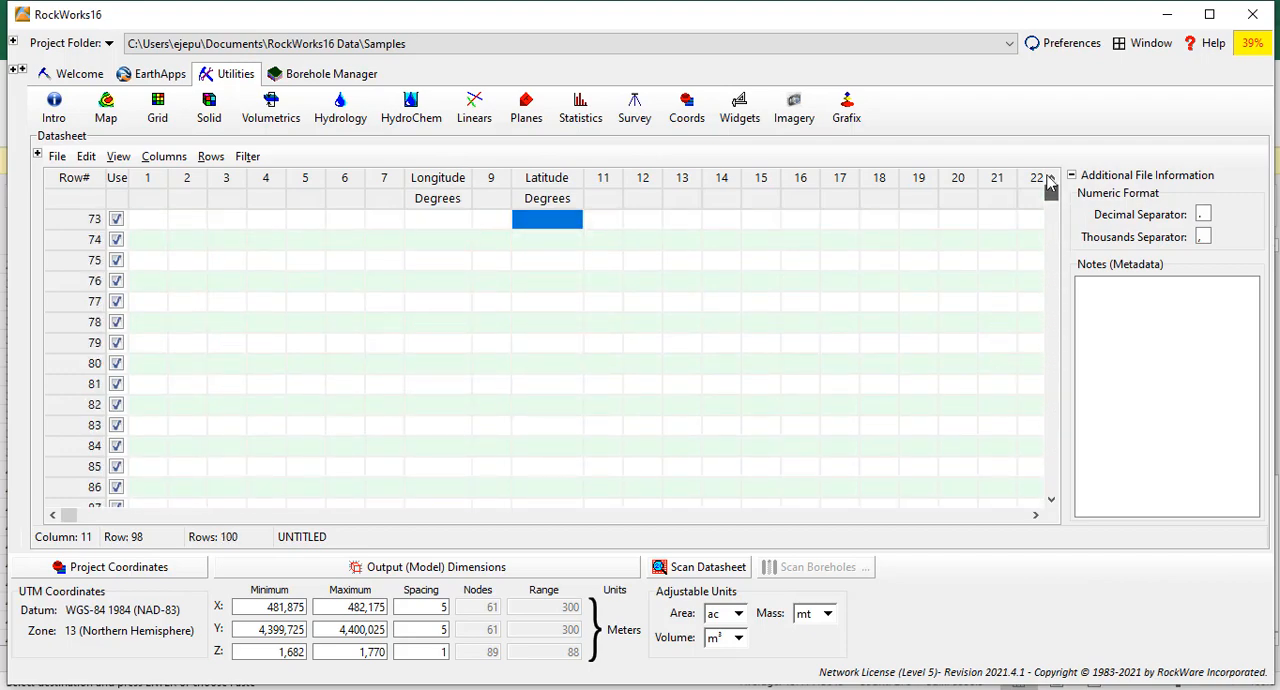
drag(447, 226, 473, 285)
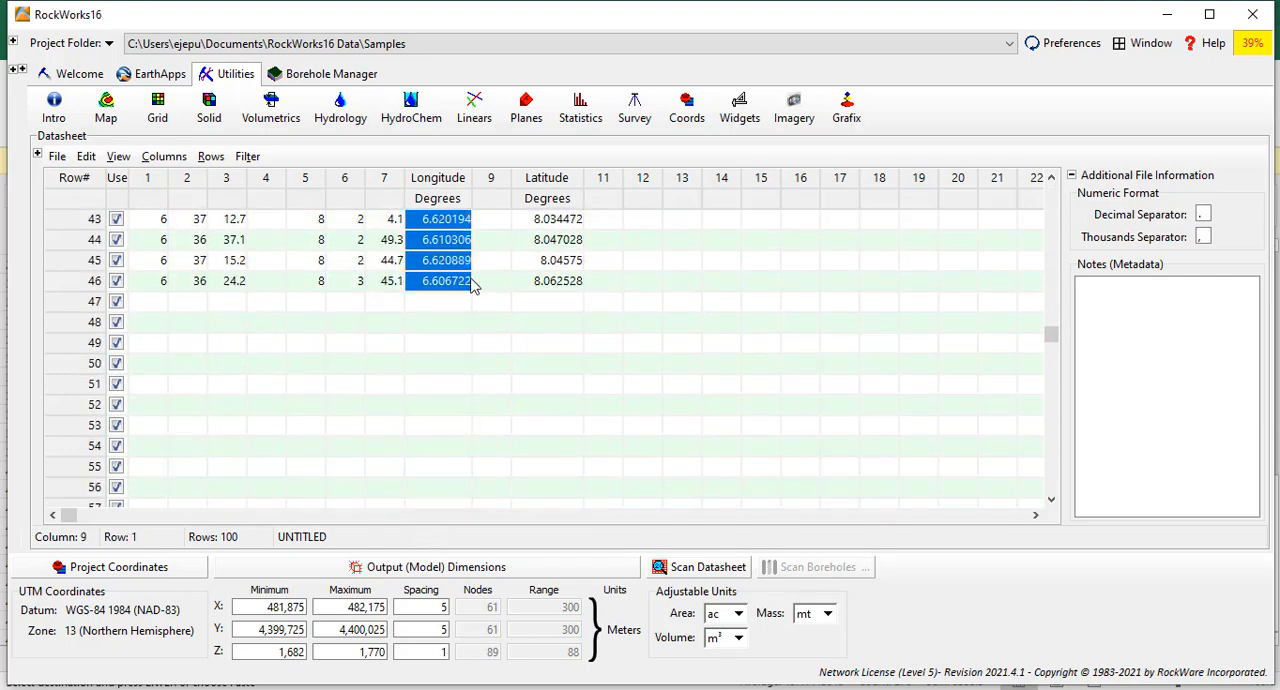
Switch to the mapping_locations.xlsx workbook in Excel and create a new blank workbook.
mouse_move(790, 688)
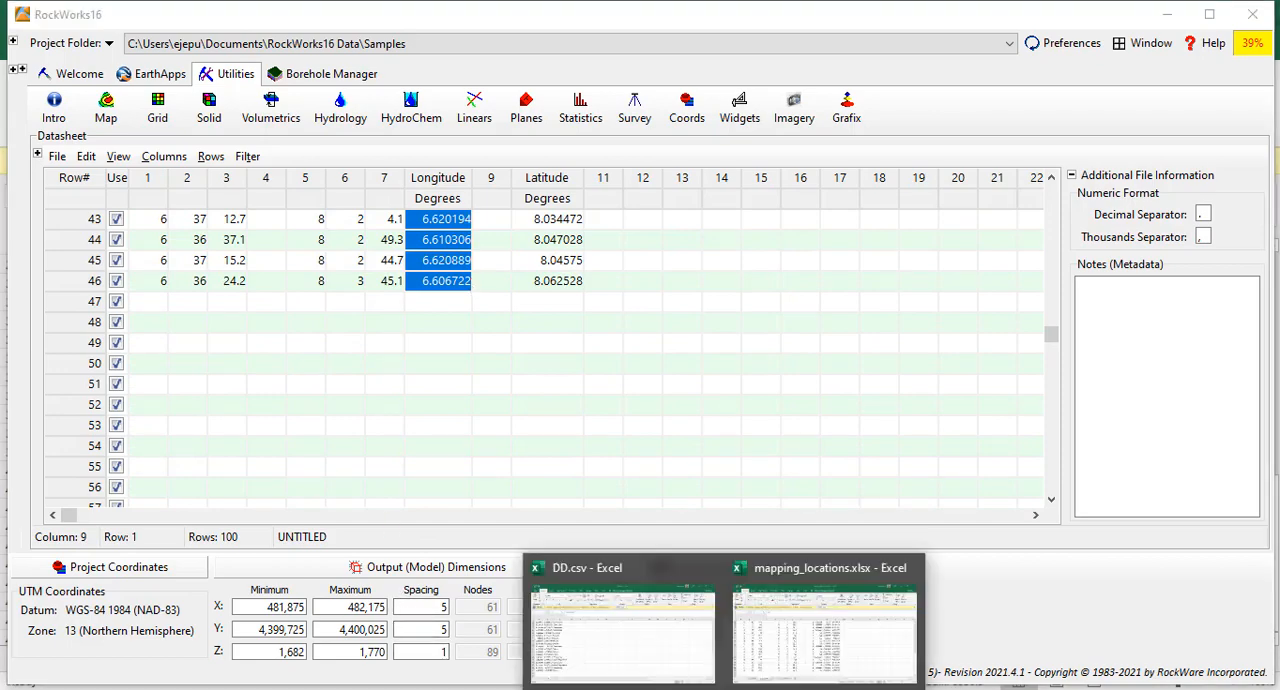
click(788, 630)
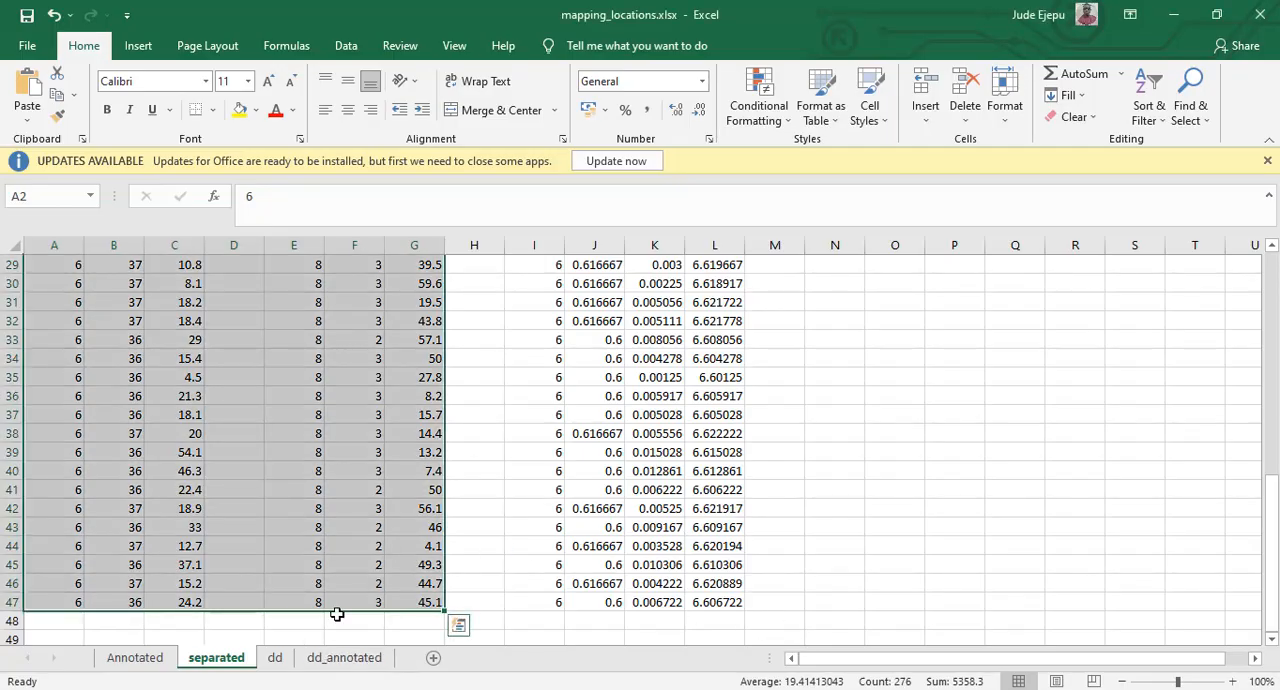
click(26, 45)
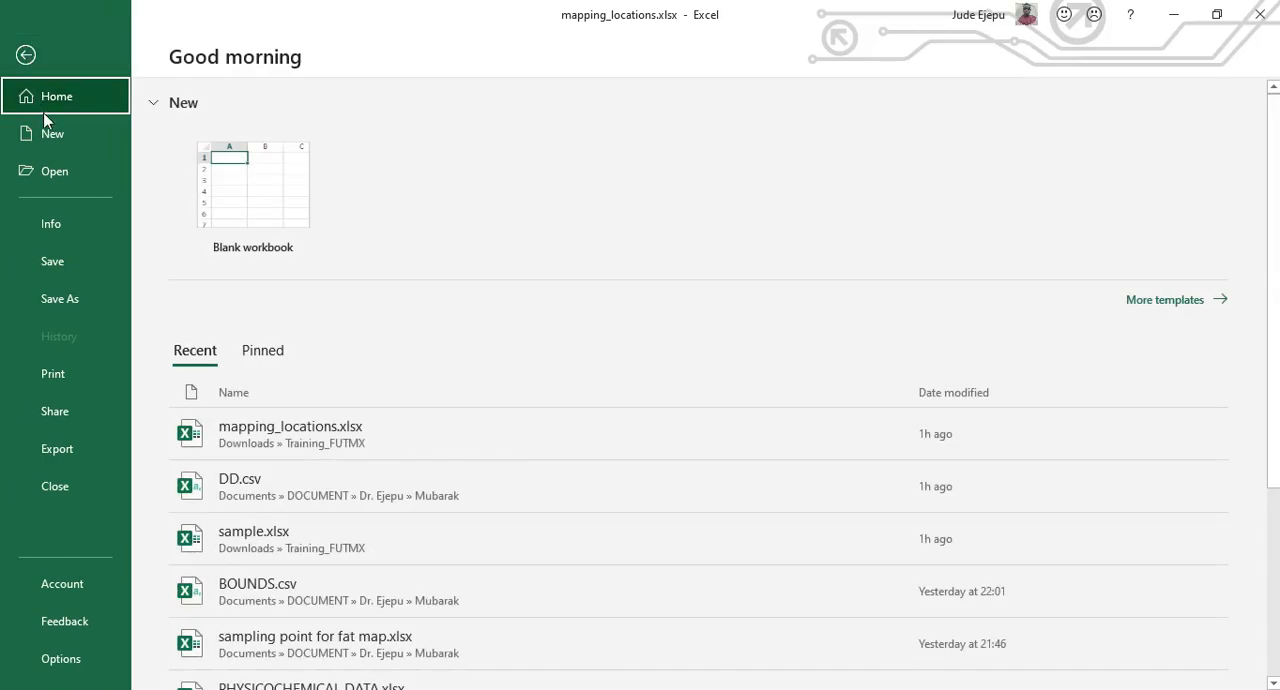
click(50, 132)
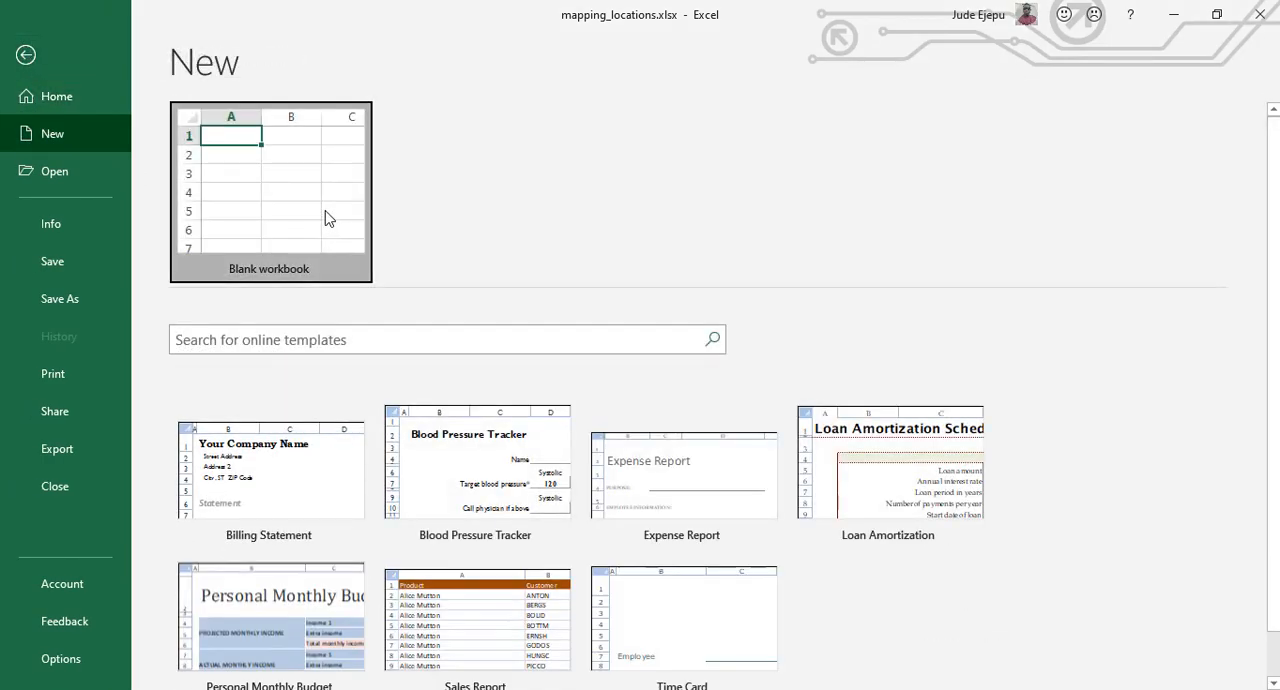
click(329, 217)
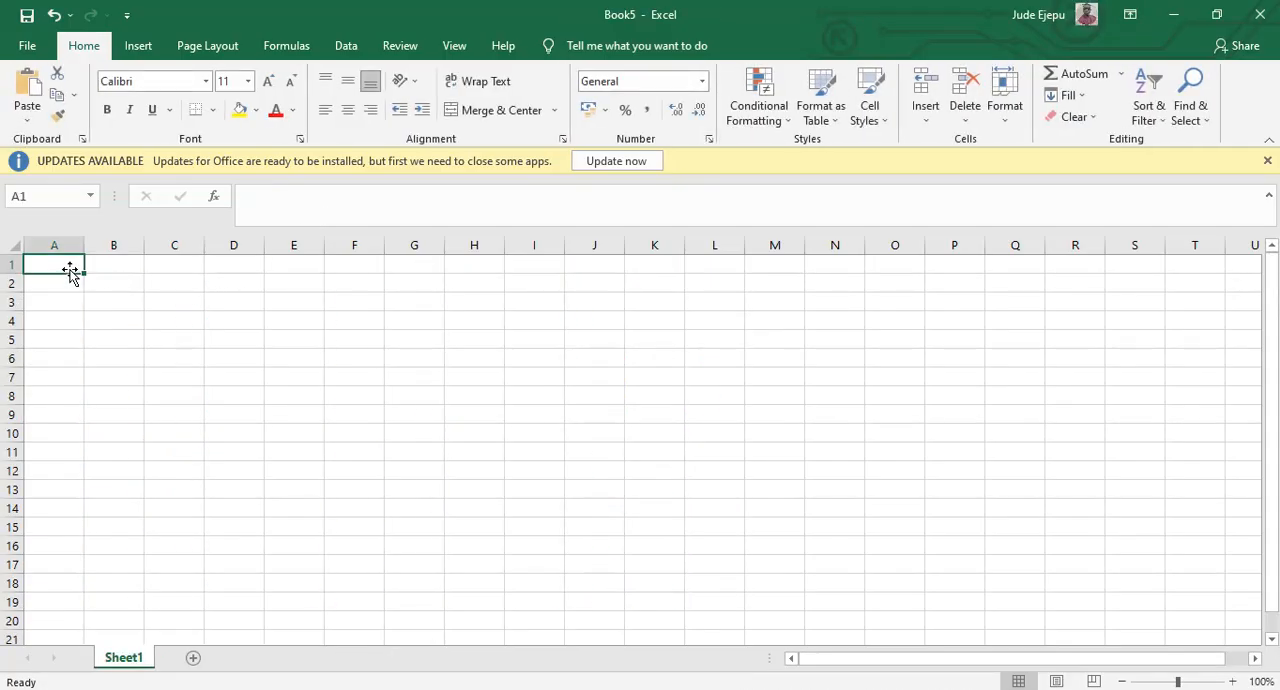
Enter the headers X in A1 and Y in B1, and paste the copied Longitude values from A2 down.
text(X)
key(Return)
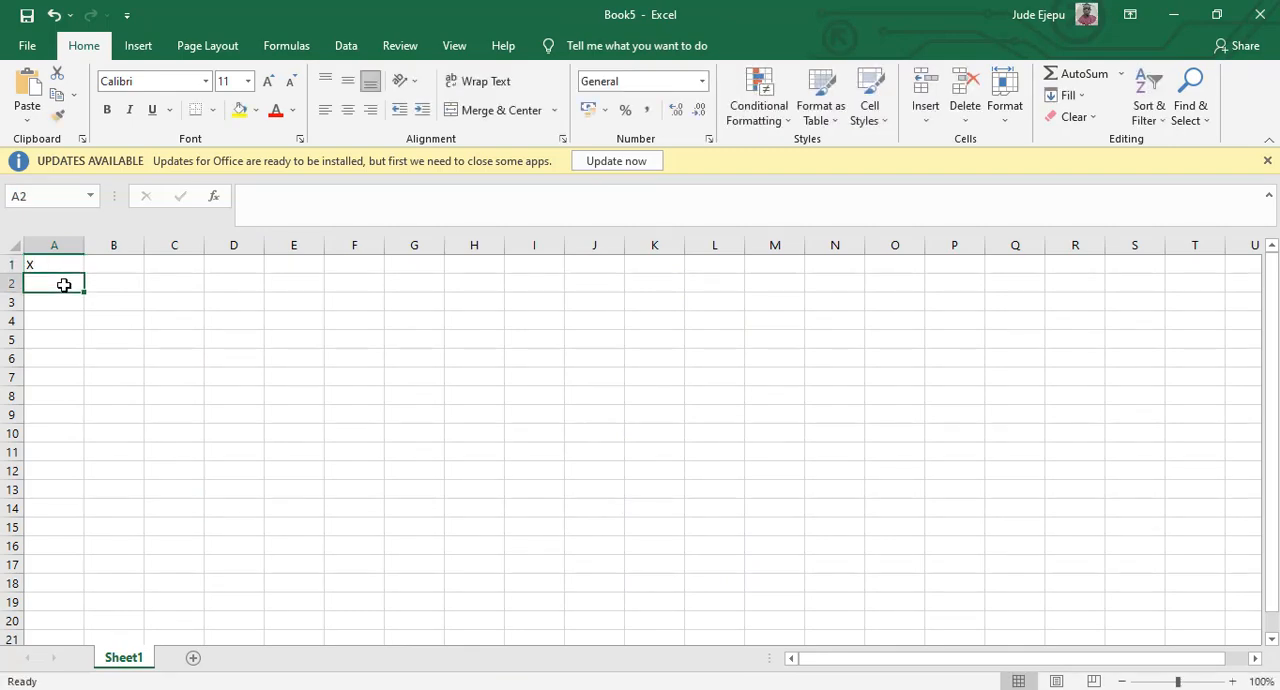
right_click(63, 282)
click(104, 348)
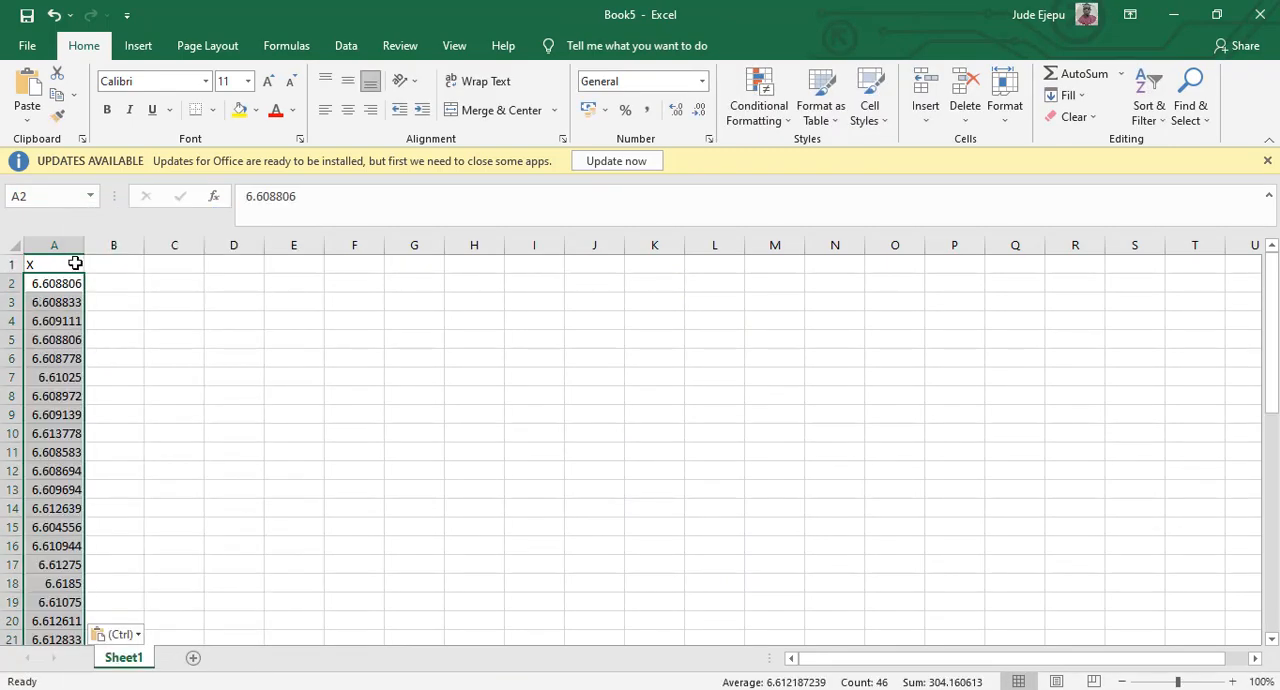
click(129, 267)
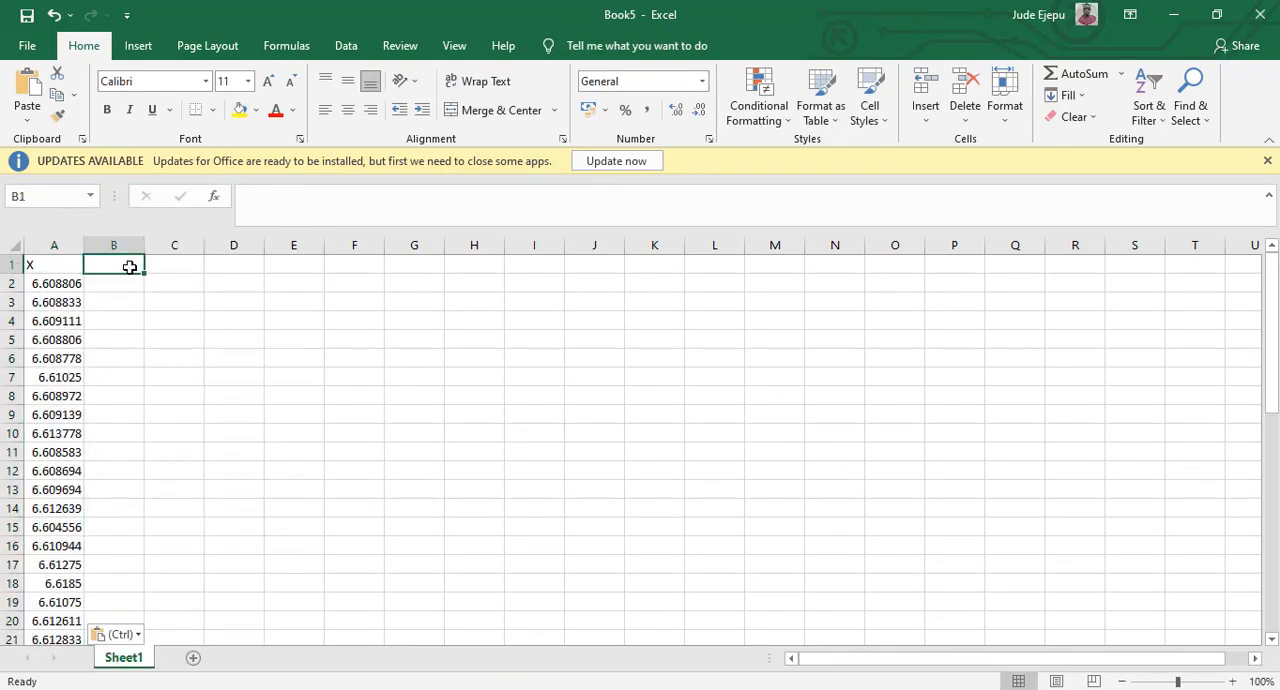
text(Y)
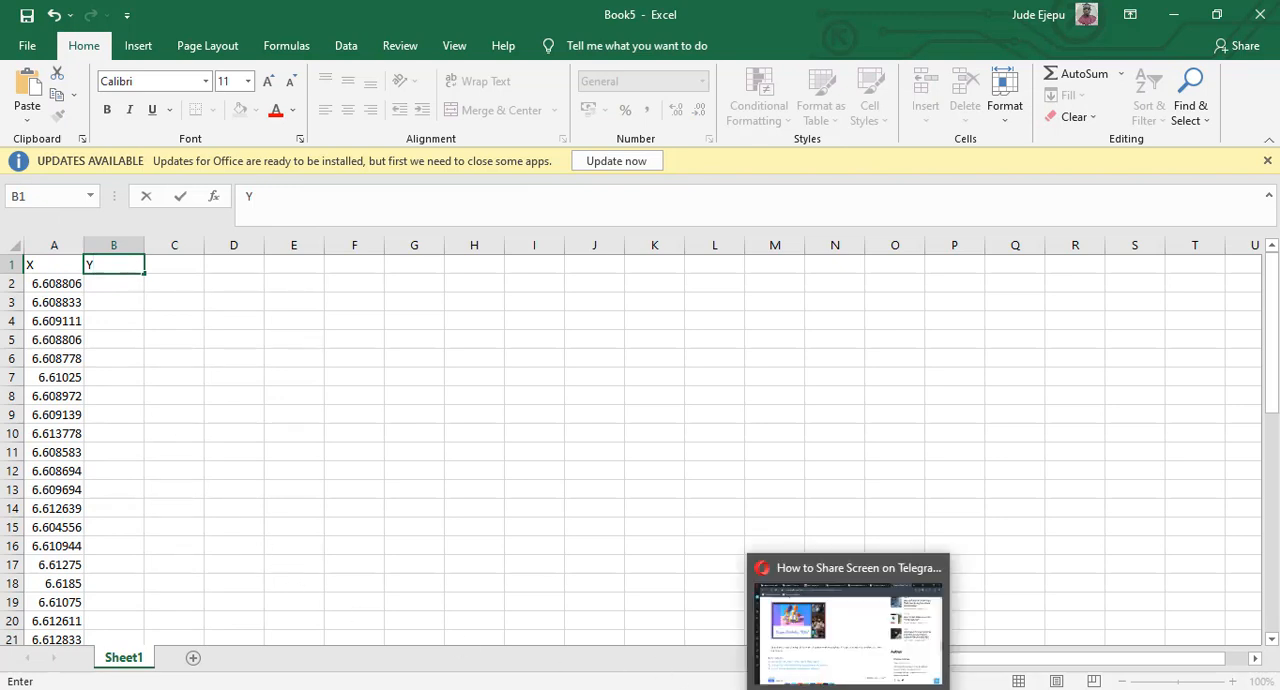
Switch to RockWorks16 and copy the converted Latitude values from row 1 to row 46 of the datasheet.
mouse_move(278, 689)
click(300, 635)
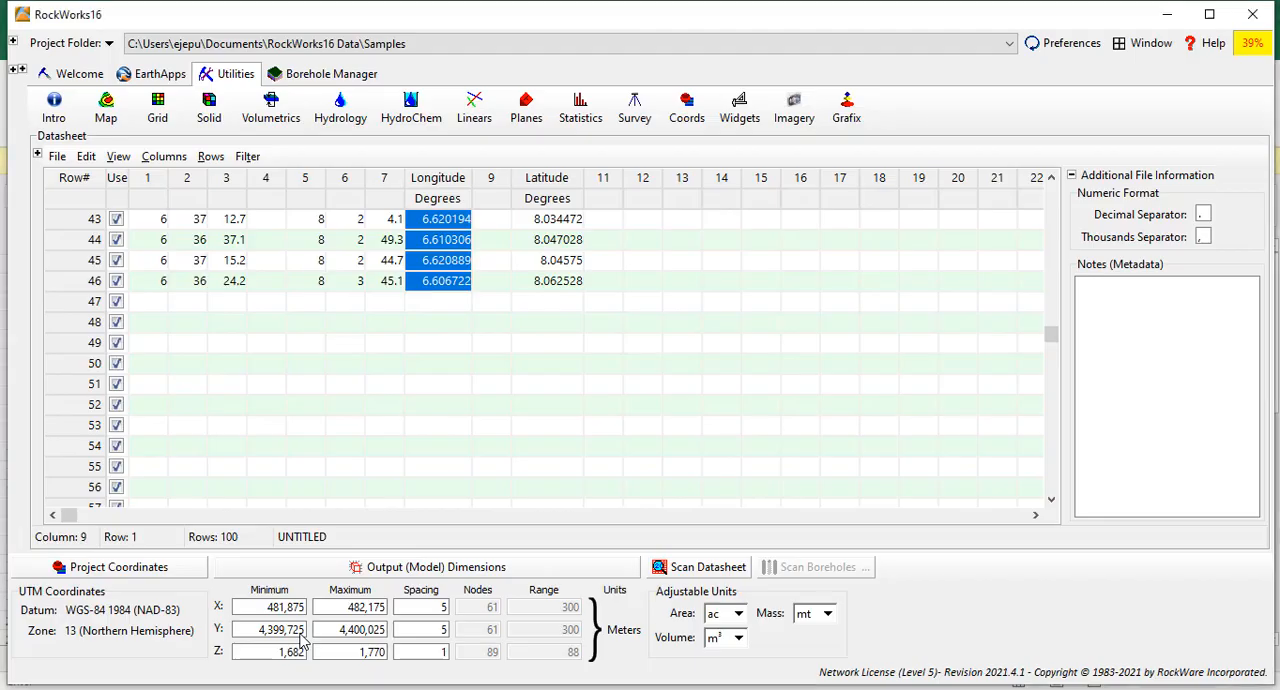
drag(1050, 340, 1050, 190)
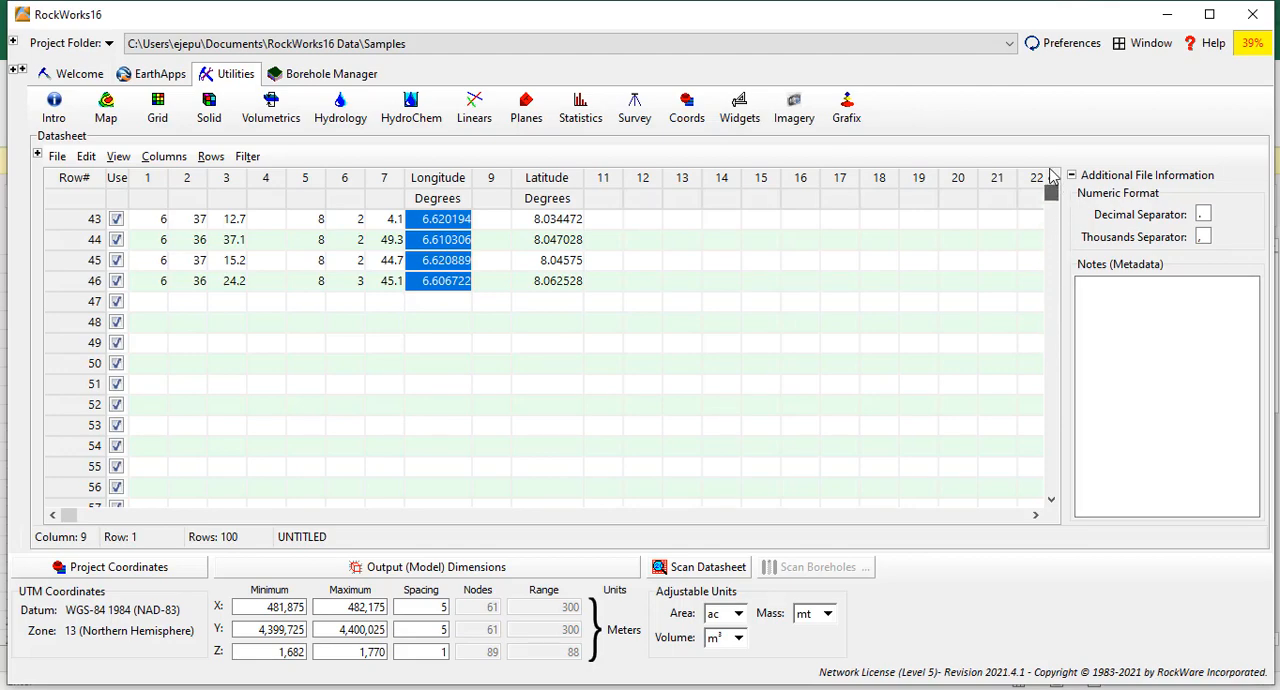
mouse_move(550, 220)
mouse_down()
mouse_move(517, 549)
mouse_move(548, 233)
mouse_up()
right_click(548, 228)
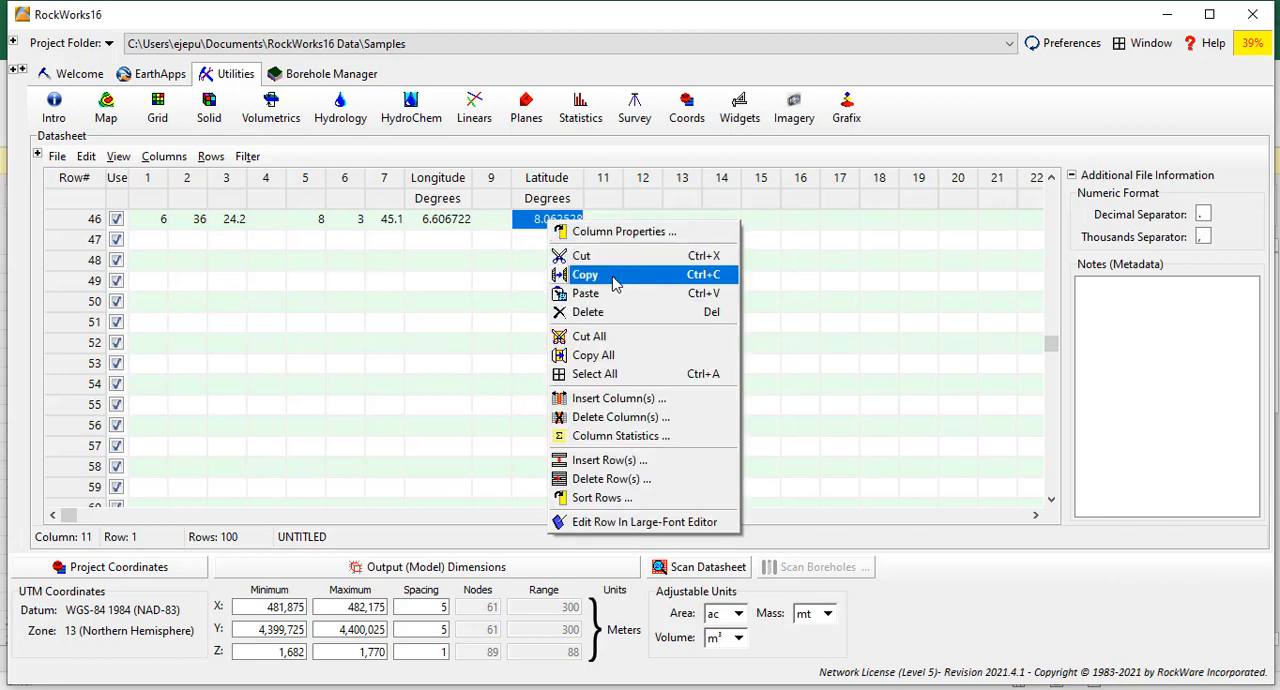
click(612, 276)
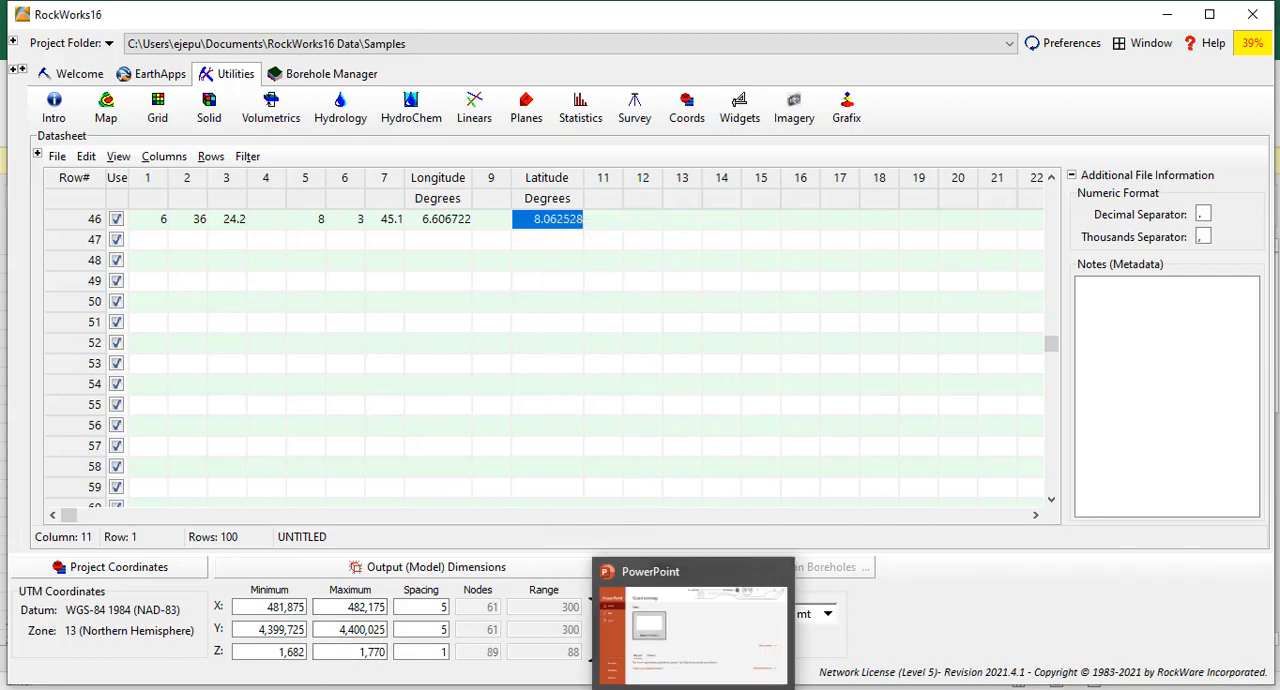
Switch back to the new Excel workbook and paste the Latitude values from B2 down, under the Y header.
click(891, 636)
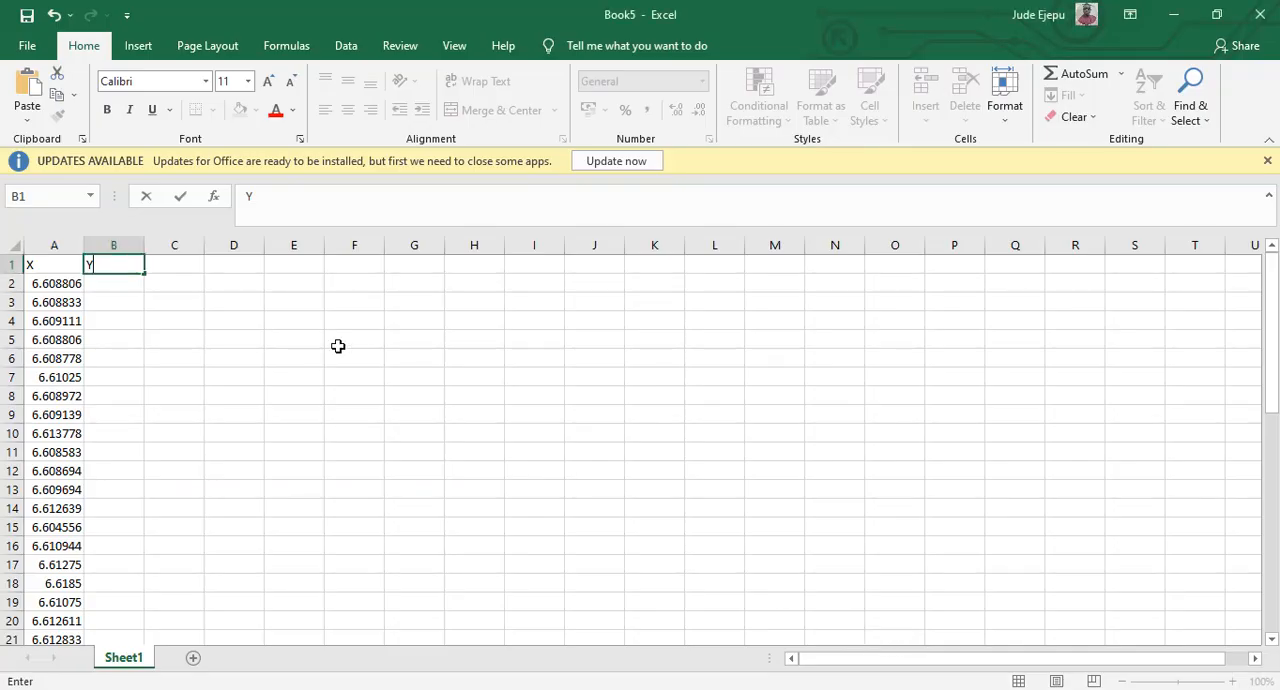
click(117, 286)
right_click(117, 286)
click(158, 345)
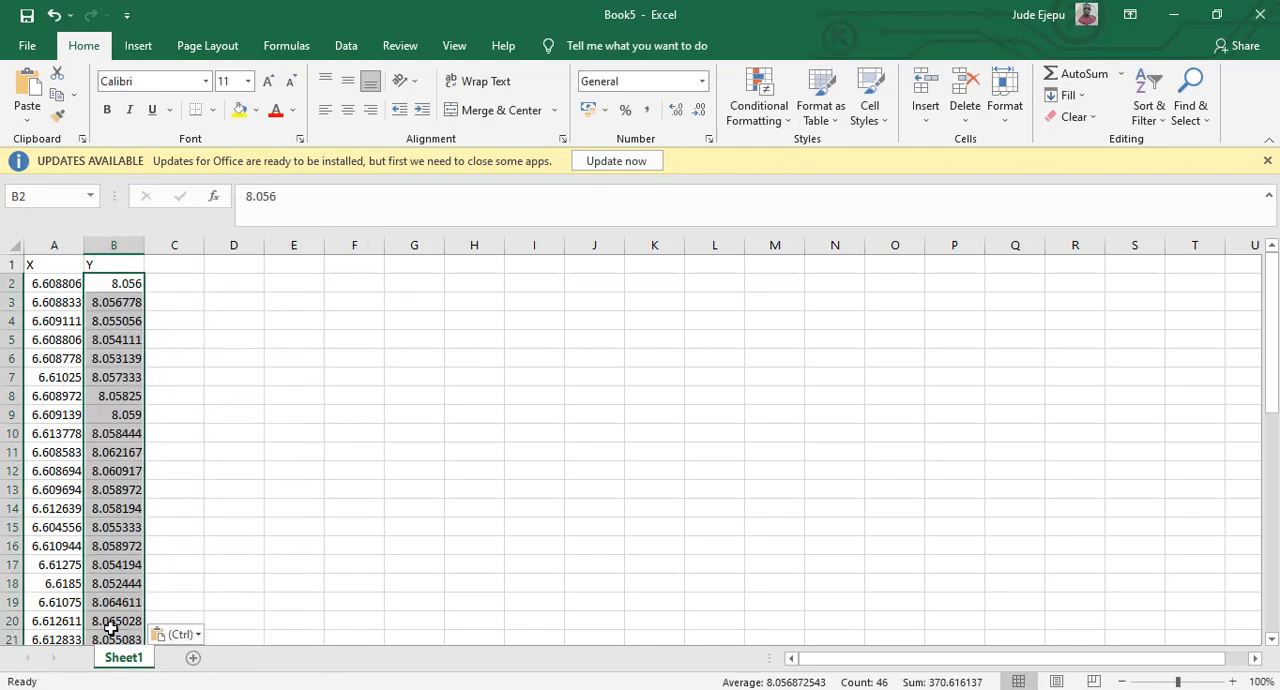
Rename the sheet with the decimal degree coordinates as DD.
double_click(125, 657)
text(DD)
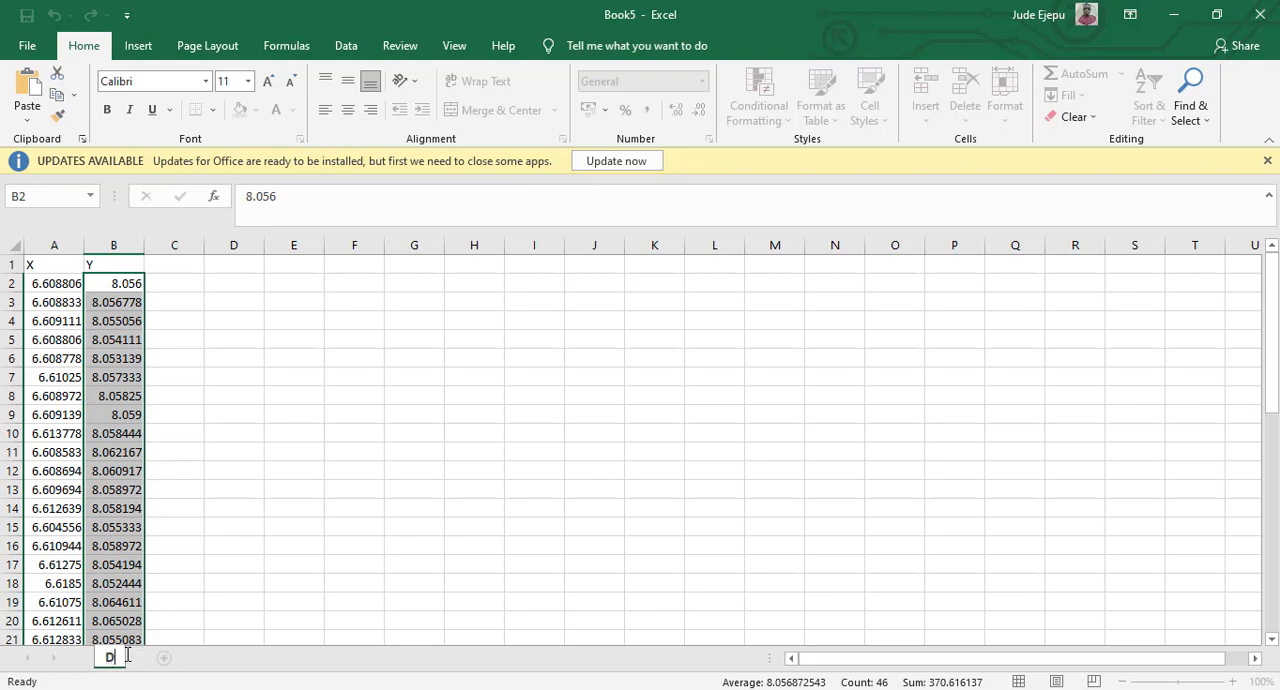
click(226, 602)
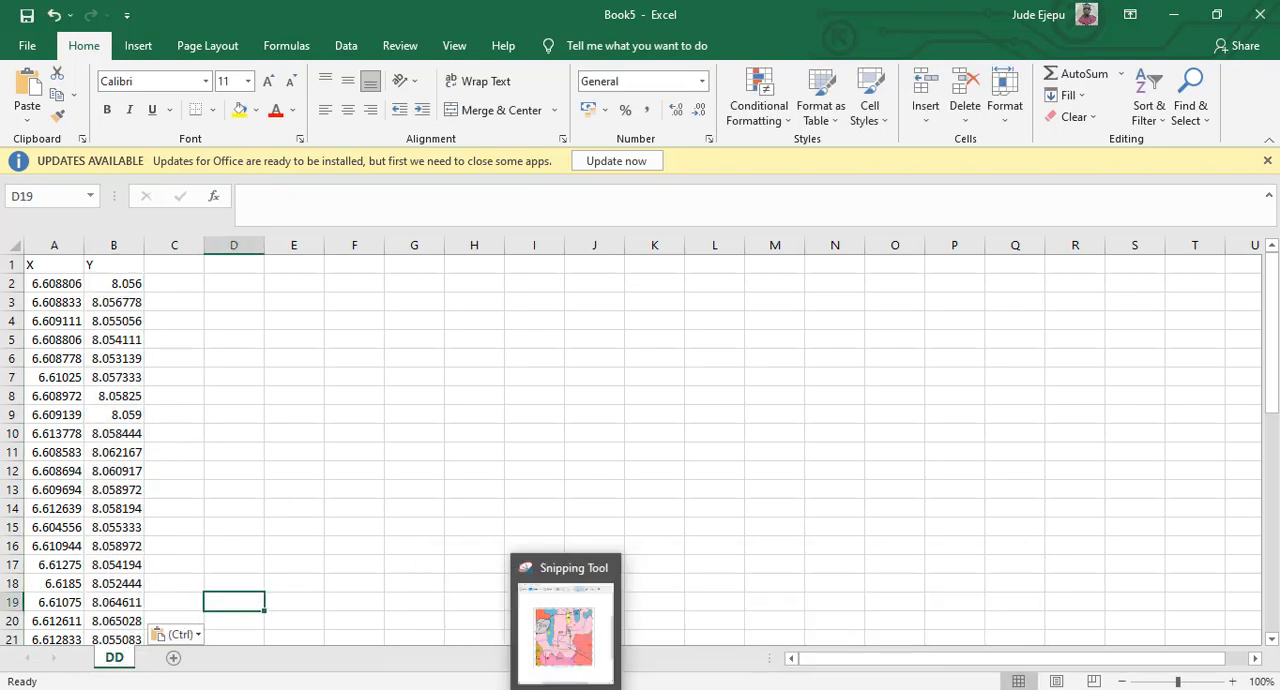
Switch to RockWorks16, open the multiple-point Coordinate Converter and set the output format to UTM (Universal Transverse Mercator) - Meters.
click(278, 622)
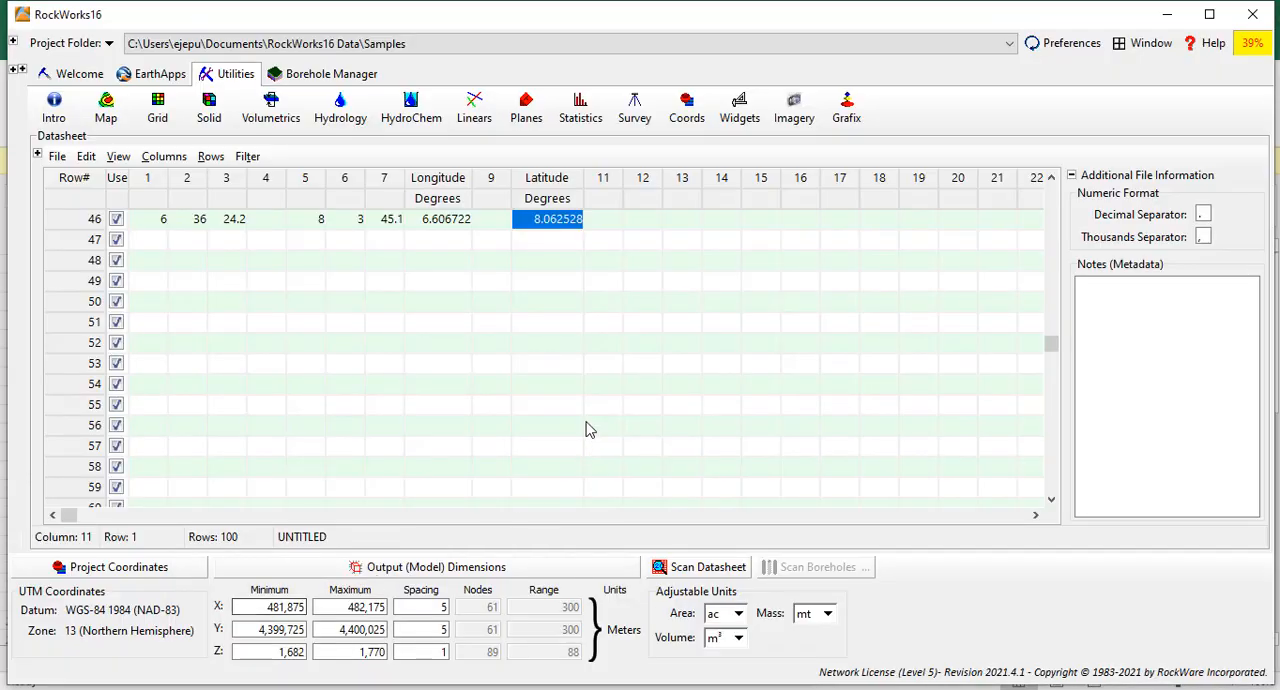
drag(1056, 348, 1057, 172)
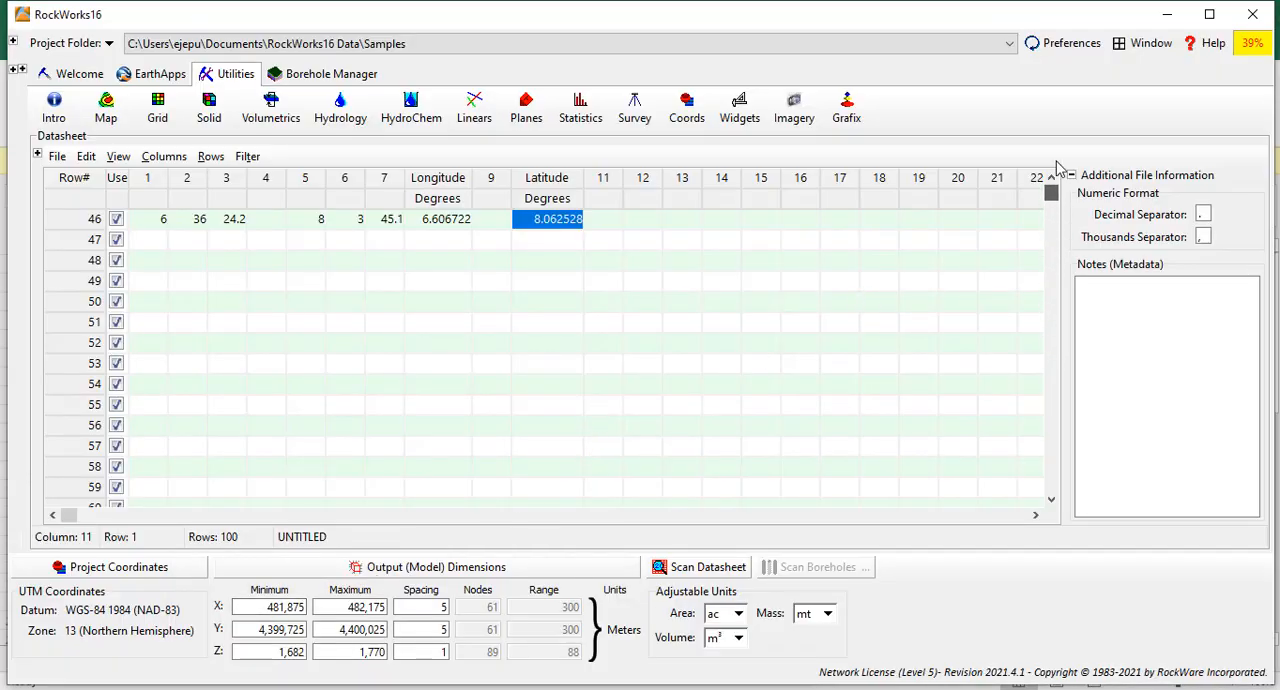
click(612, 219)
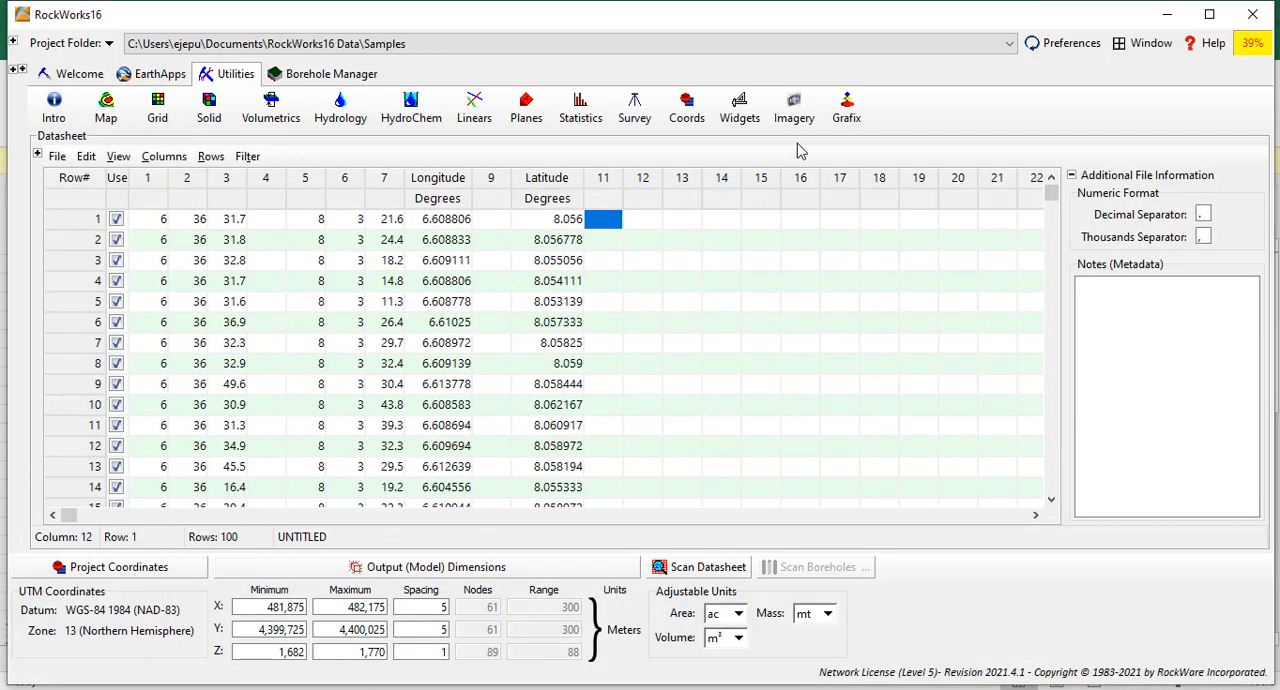
click(687, 110)
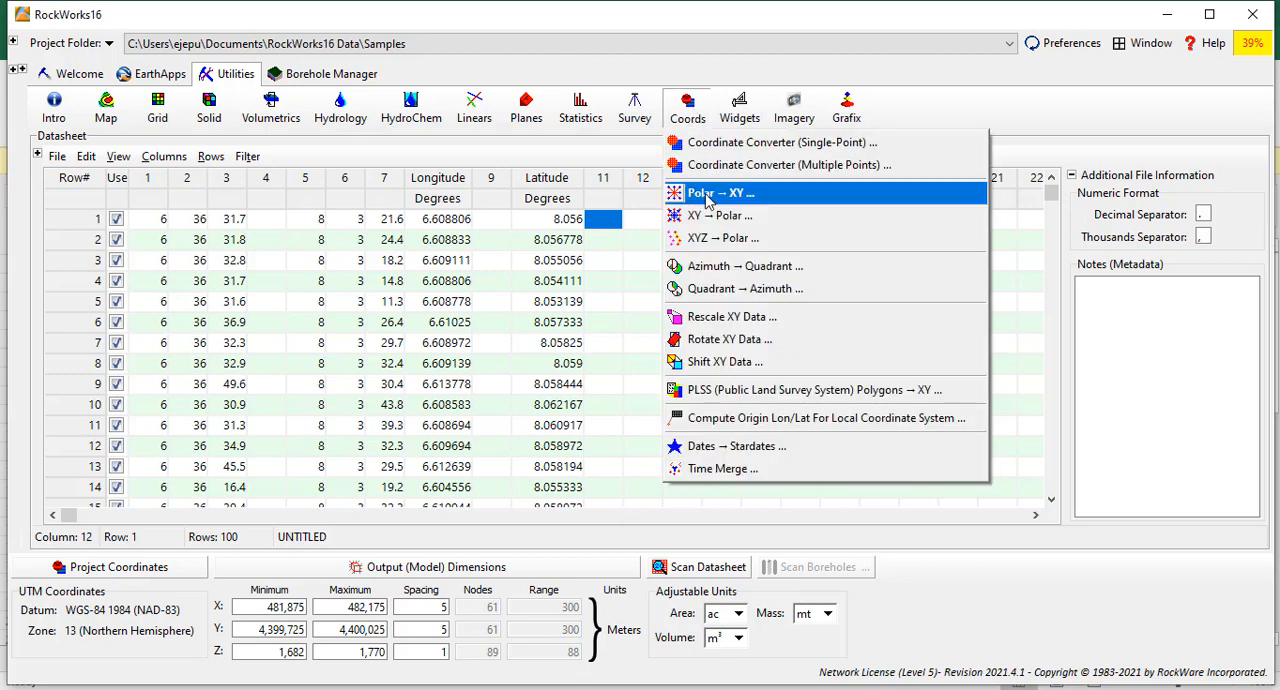
click(793, 166)
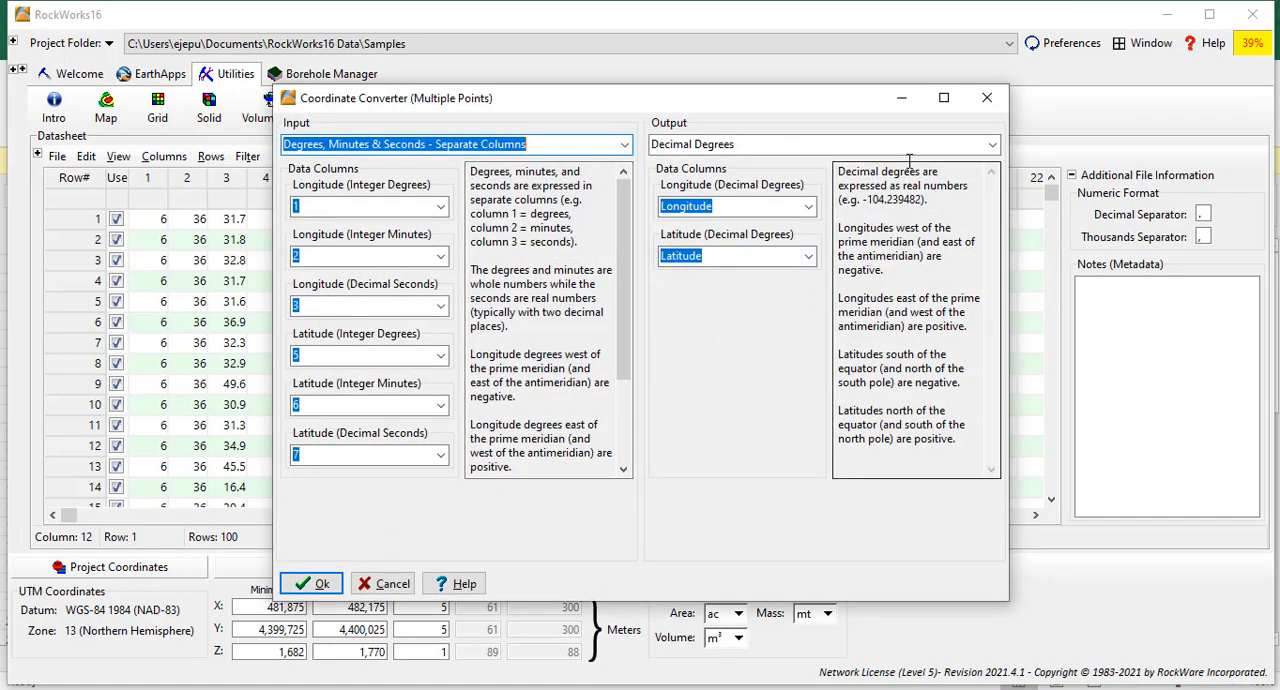
click(992, 144)
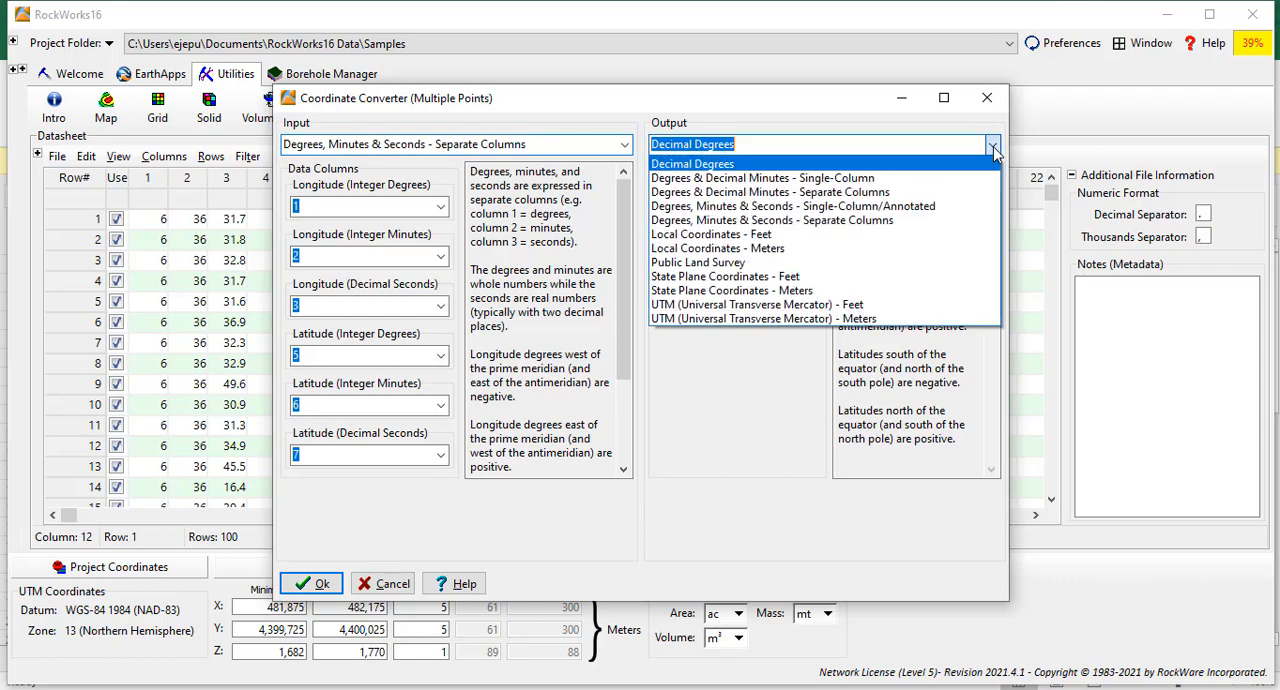
click(763, 319)
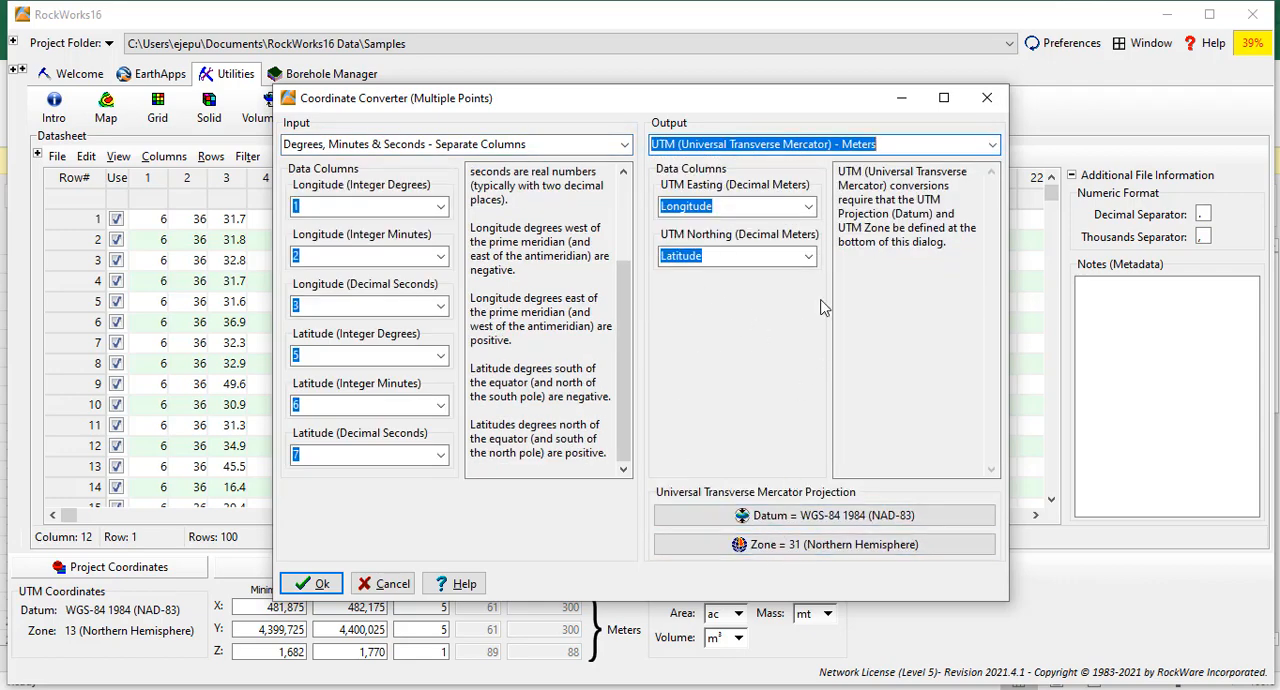
Assign column 12 to the UTM Easting output and column 14 to the UTM Northing output.
click(810, 206)
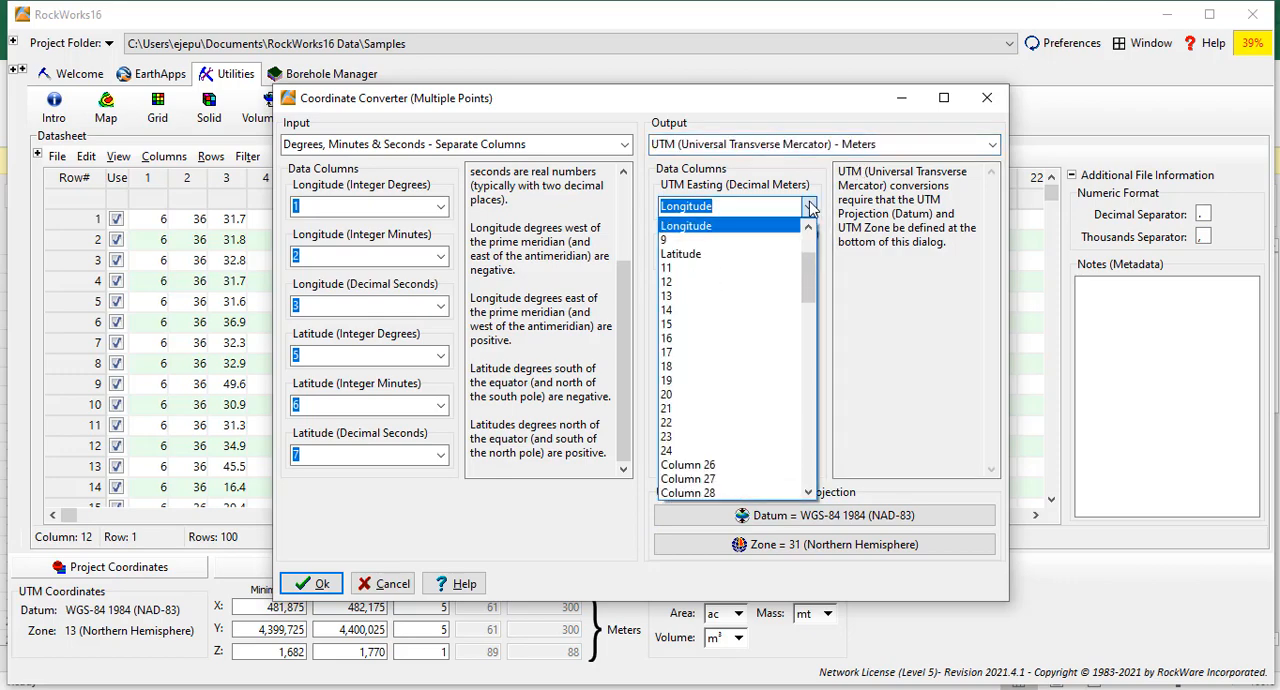
click(688, 282)
click(700, 257)
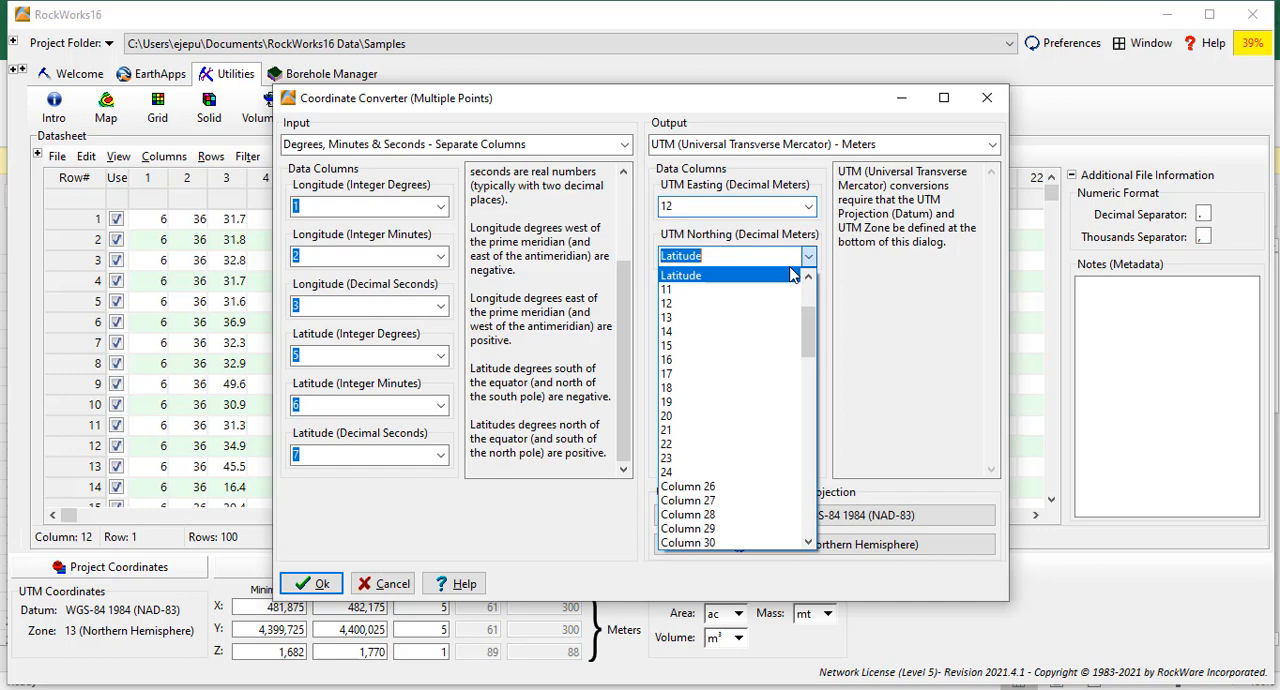
click(710, 331)
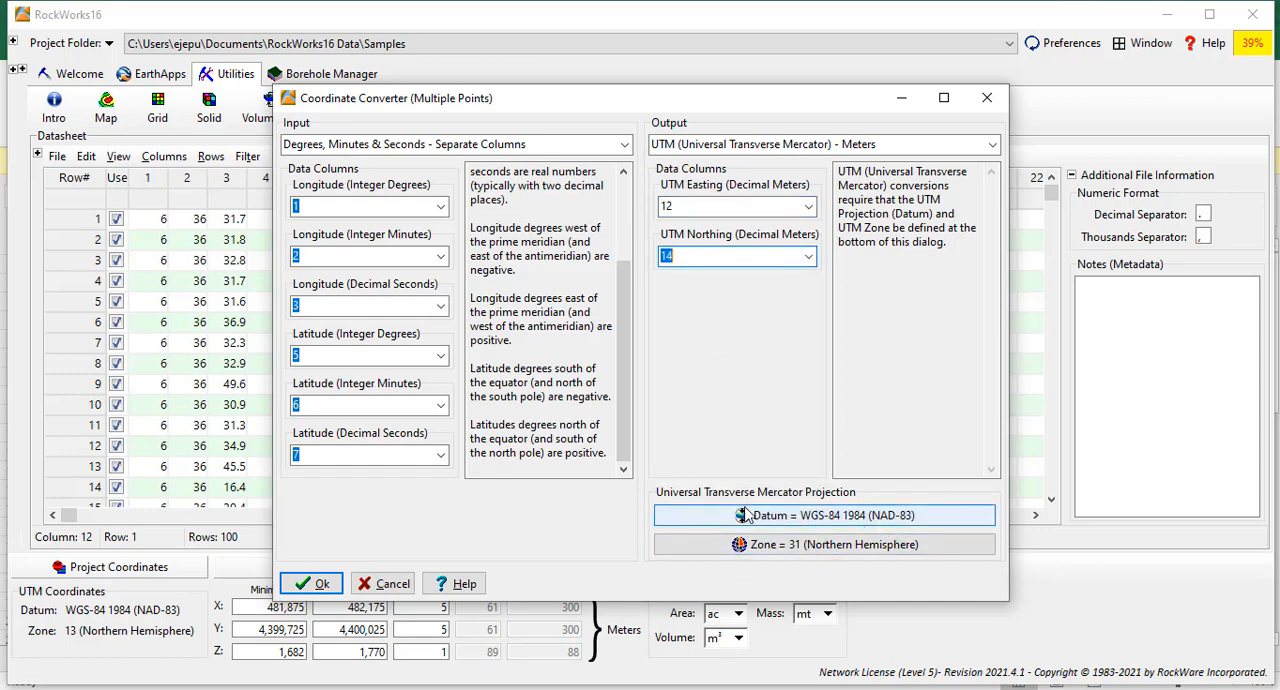
Set the UTM projection zone to 32 (Northern Hemisphere) on the zone map and run the coordinate conversion.
click(843, 553)
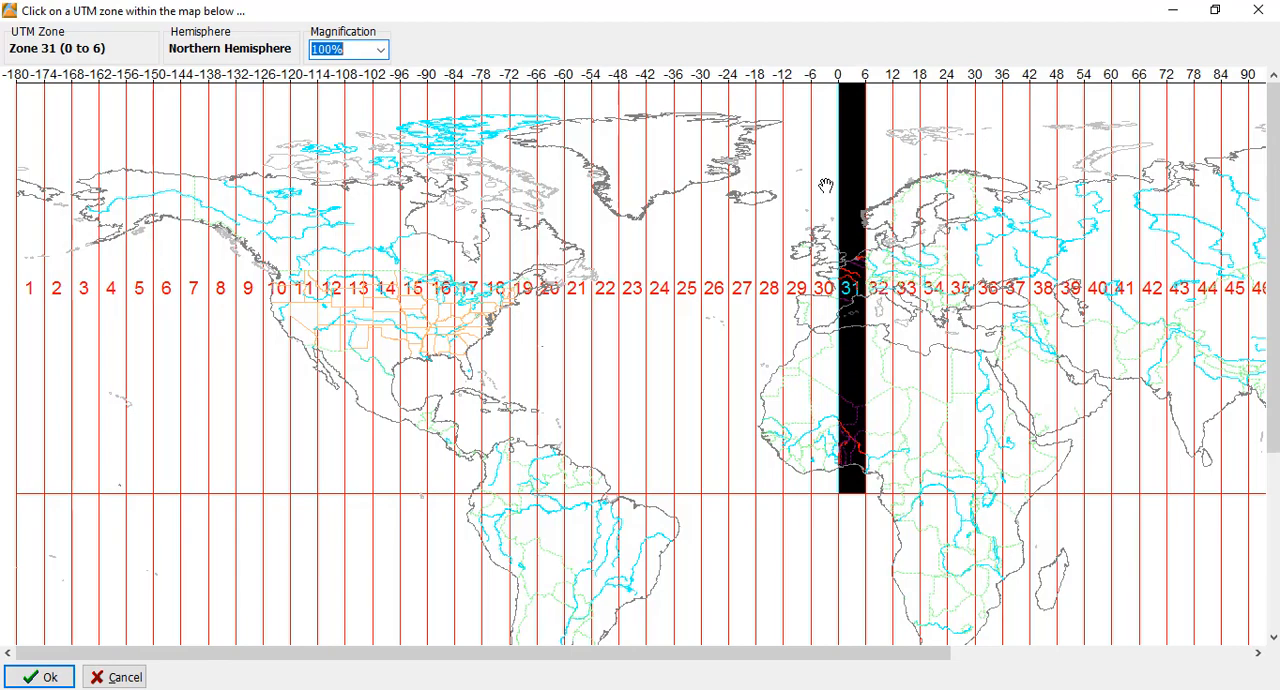
click(883, 288)
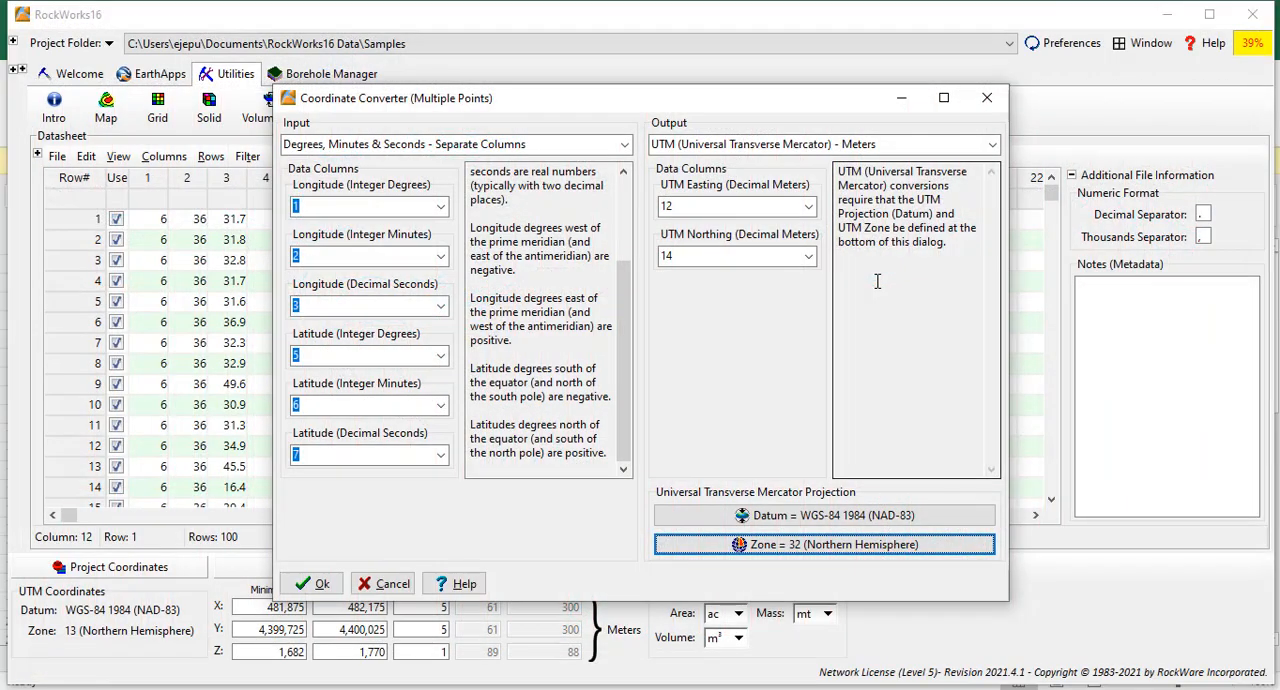
click(834, 545)
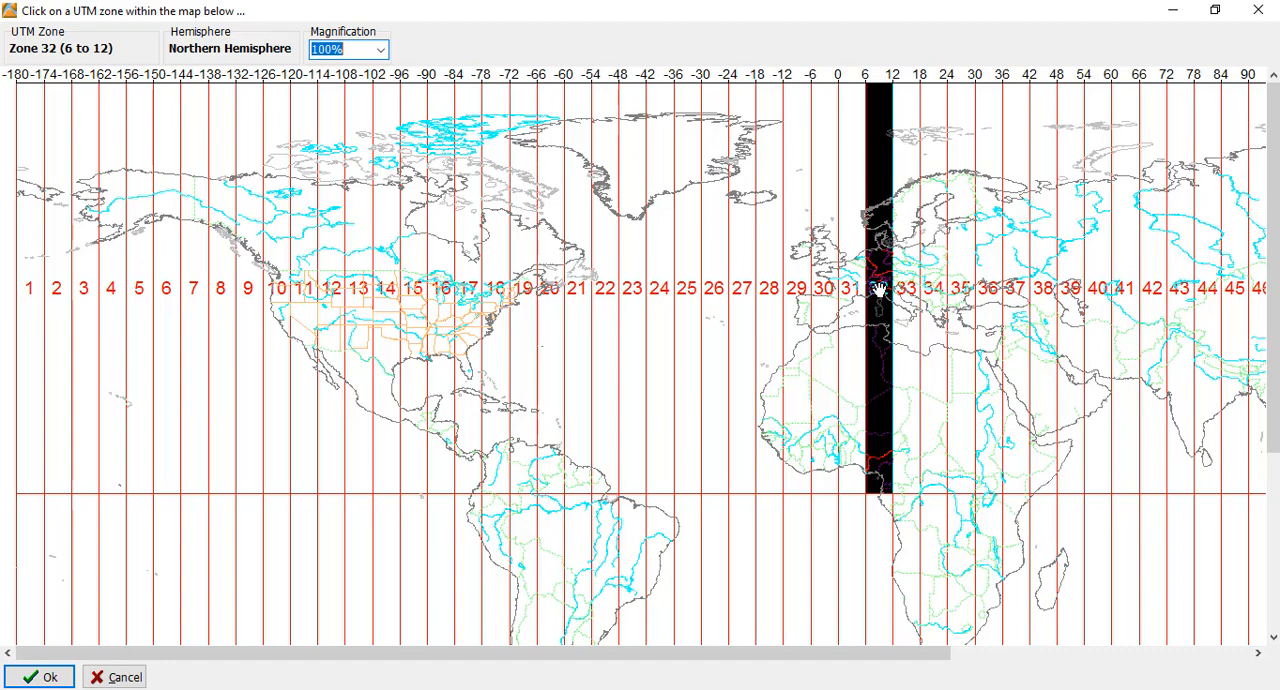
click(878, 288)
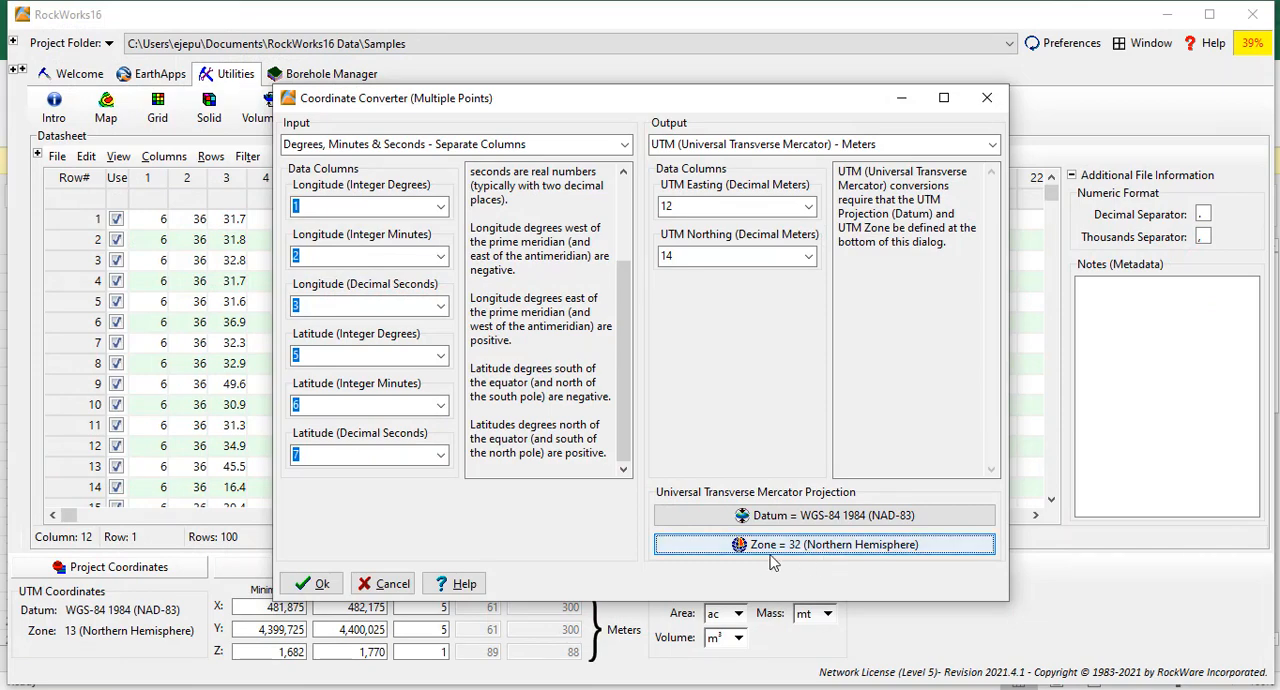
click(326, 580)
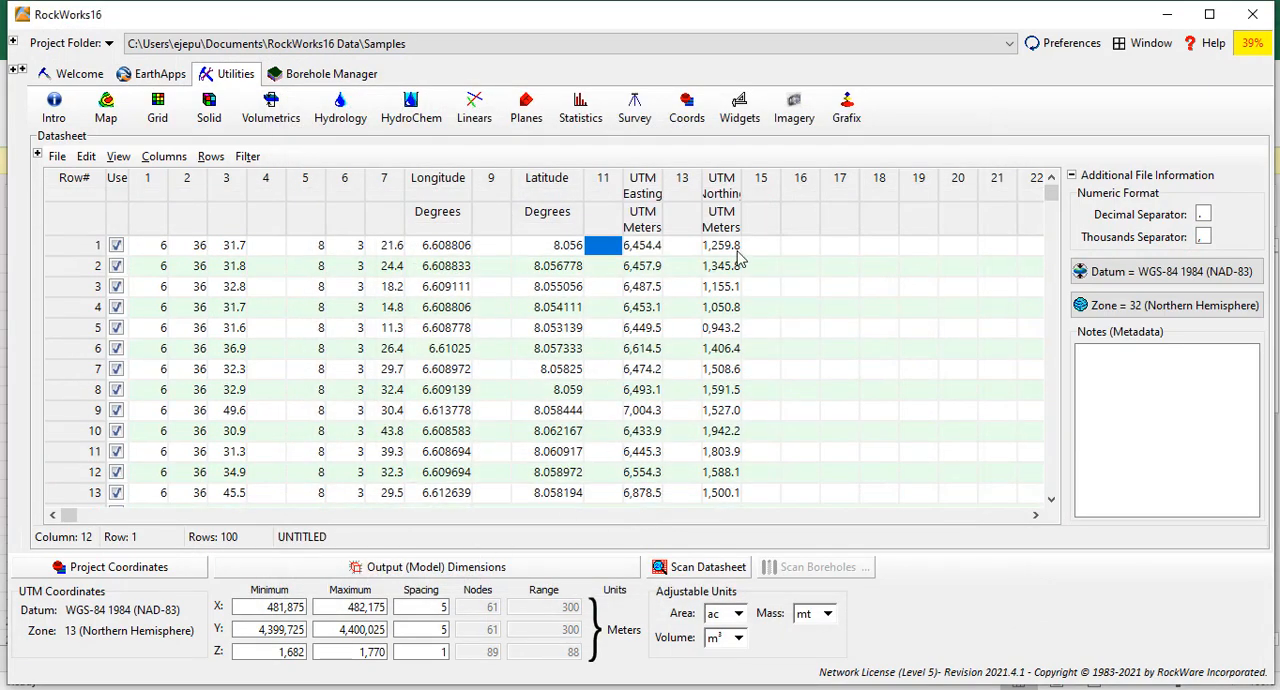
Widen the UTM Easting and UTM Northing columns to fit their full values, and select the Easting values from row 1 to row 46.
drag(665, 180, 679, 180)
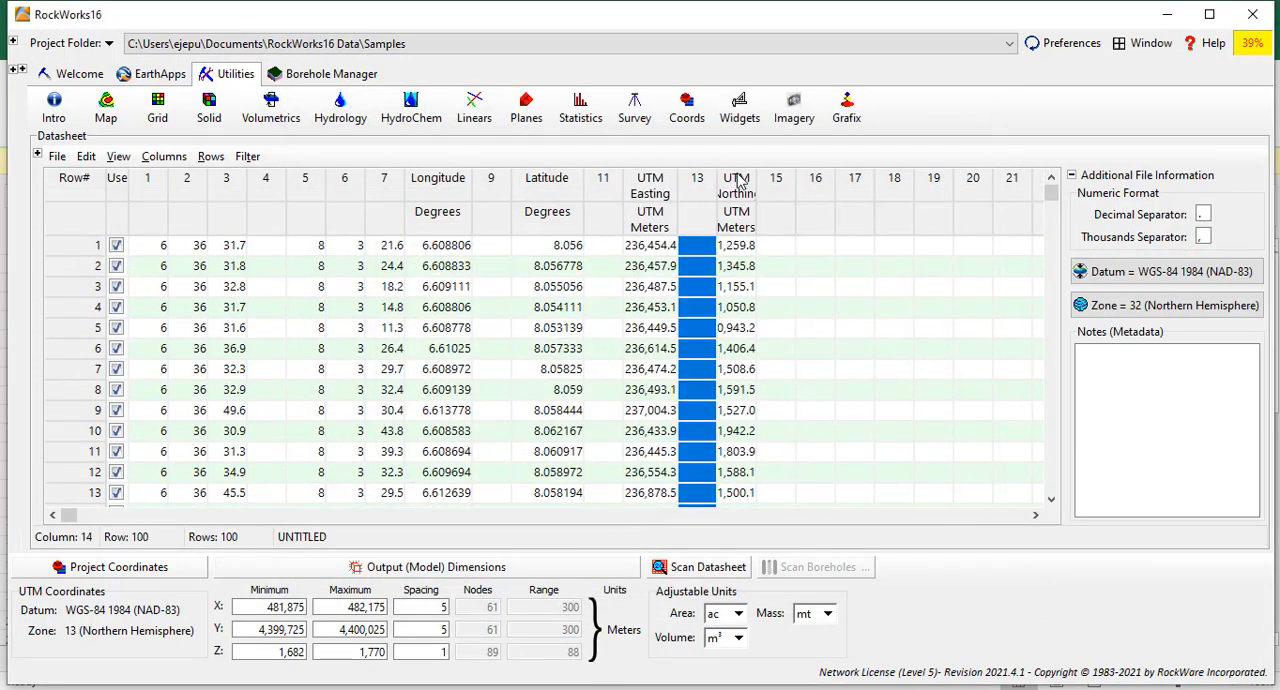
drag(756, 182, 774, 184)
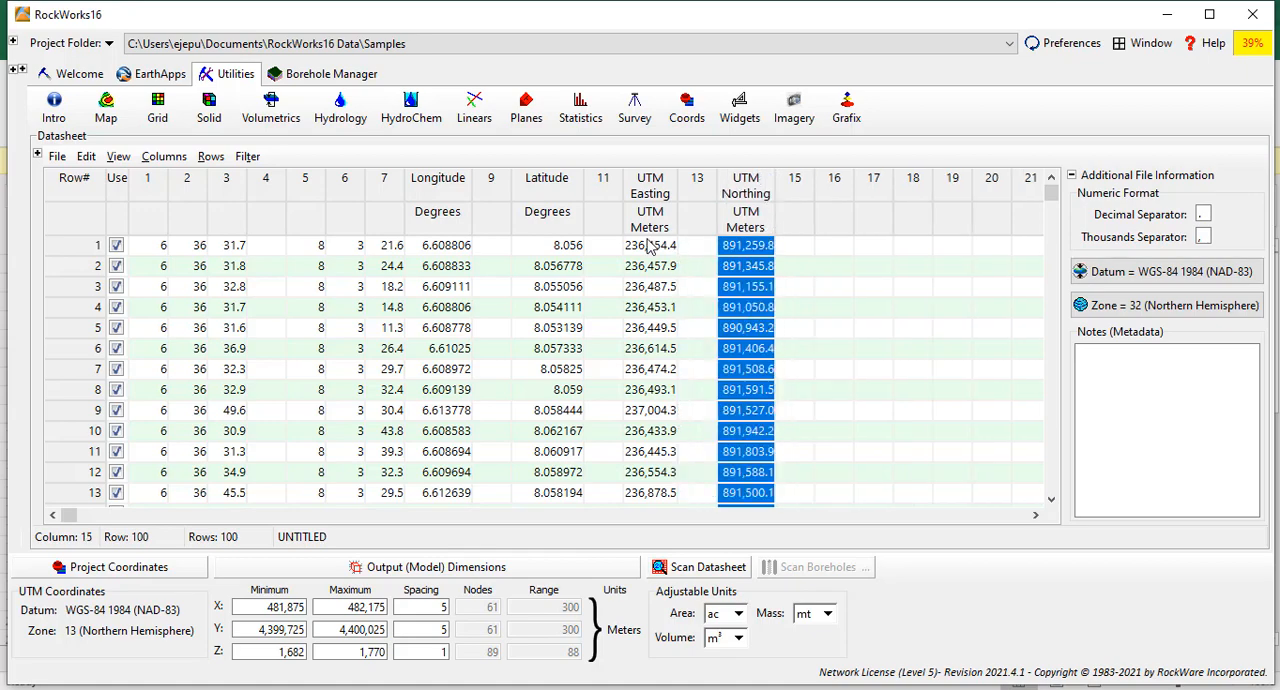
drag(650, 245, 658, 307)
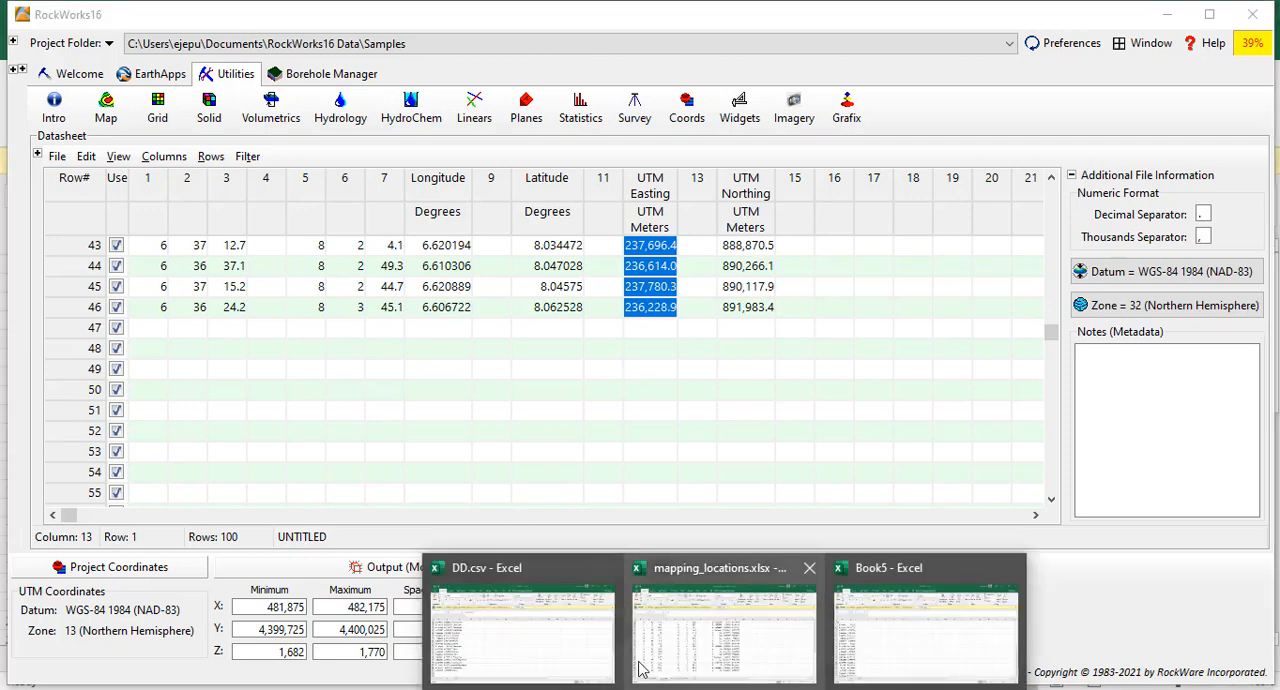
Switch to the Book5 workbook in Excel, add a new sheet and enter the headers X in A1 and Y in B1.
click(863, 638)
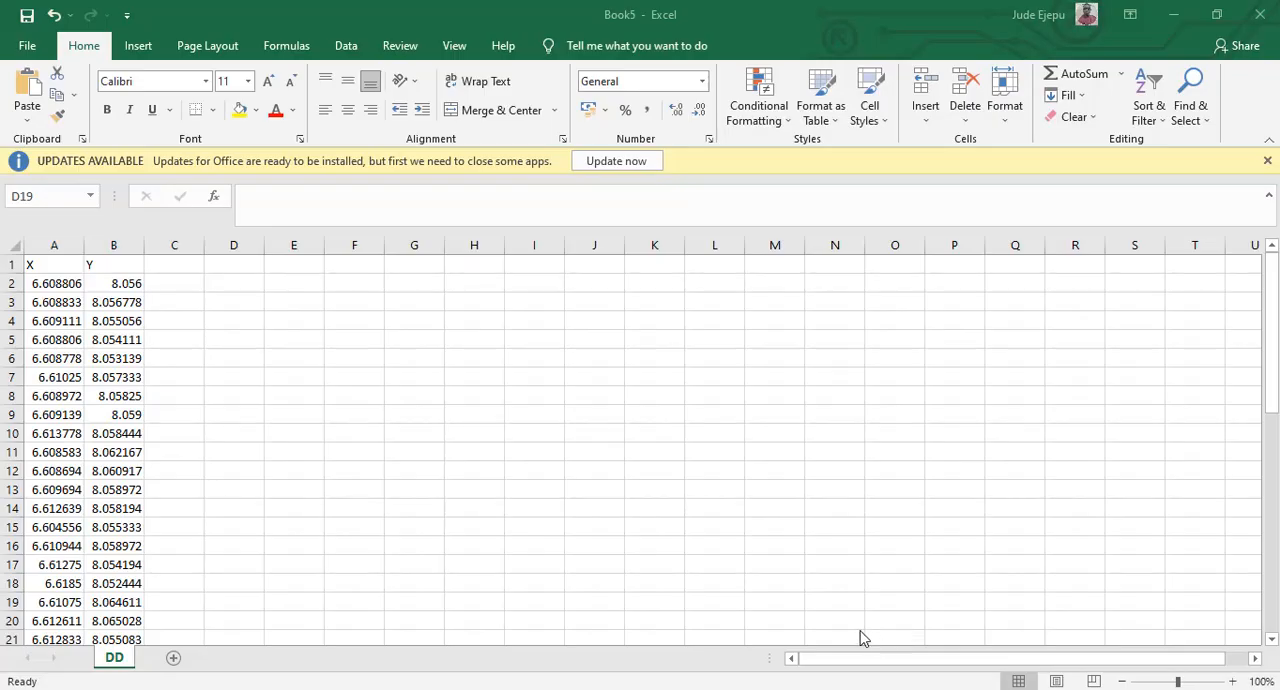
click(173, 657)
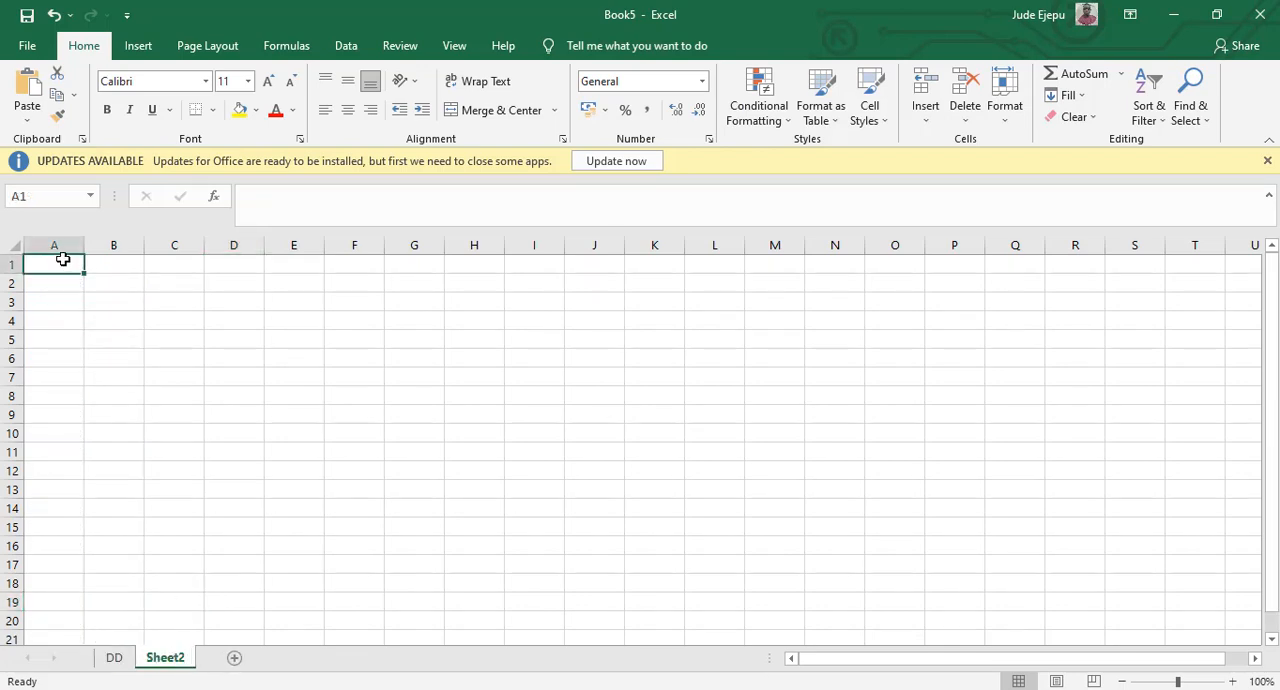
text(X)
key(Tab)
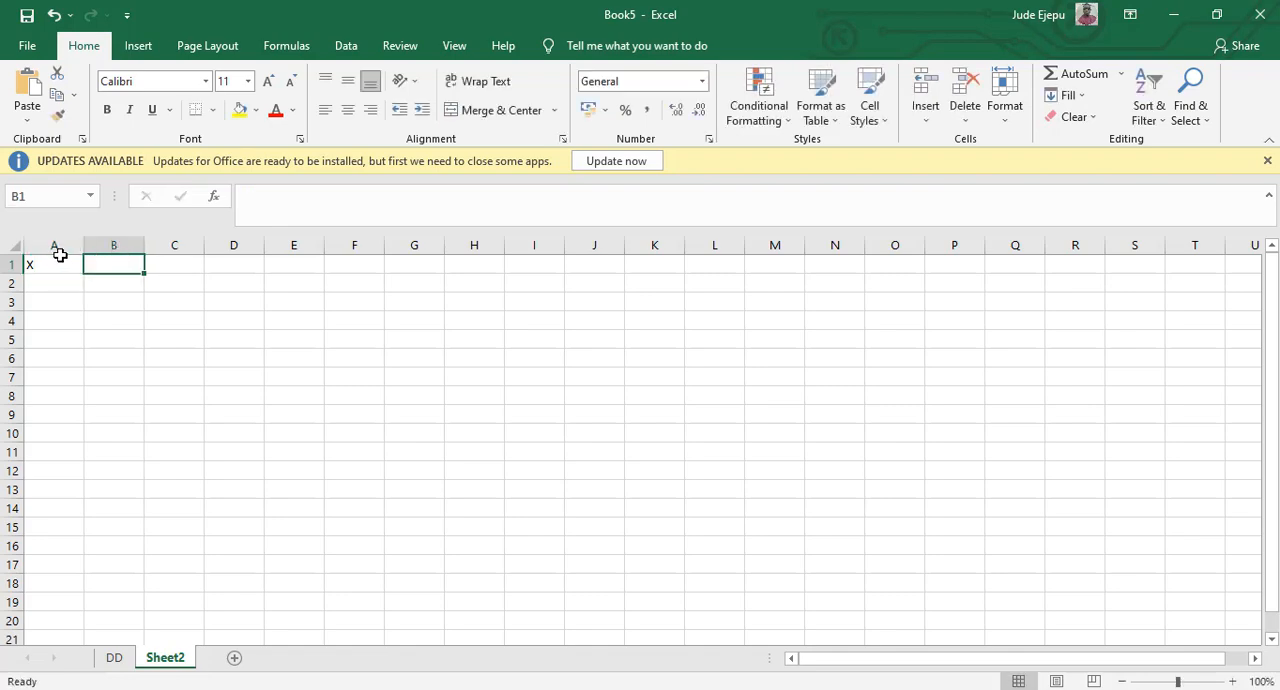
text(Y)
Paste the copied UTM Easting values under the X header, starting at cell A2.
click(65, 279)
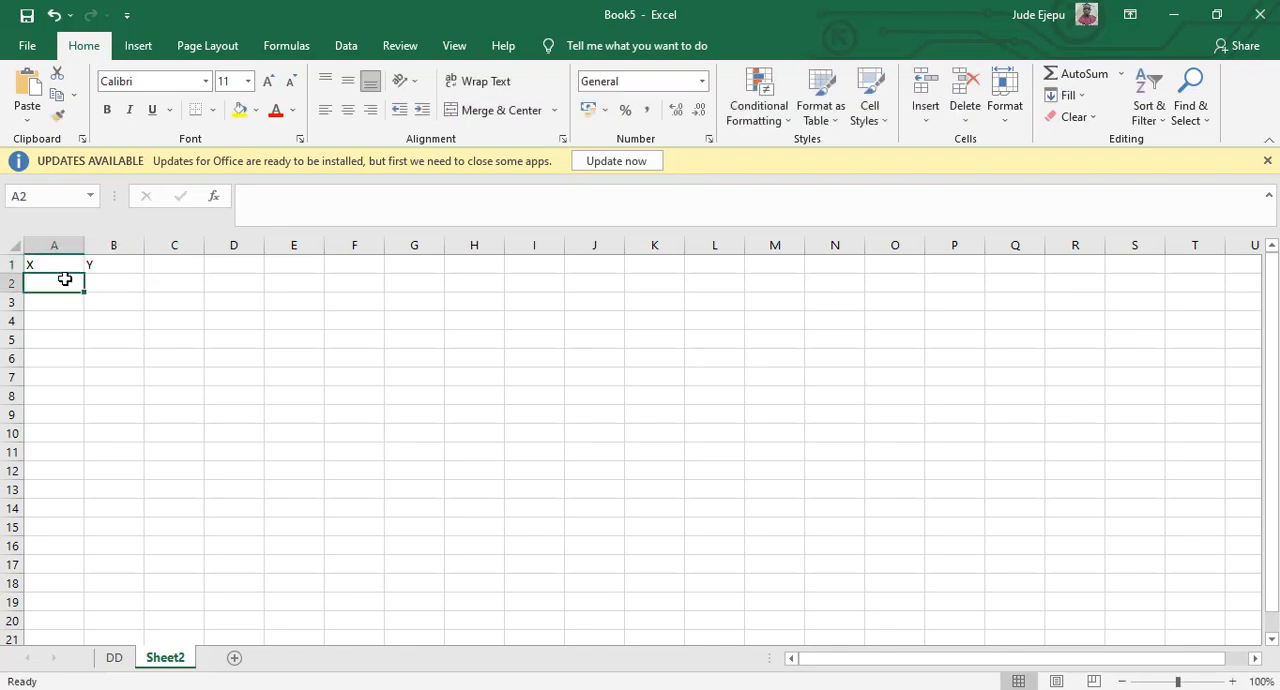
right_click(65, 279)
click(104, 347)
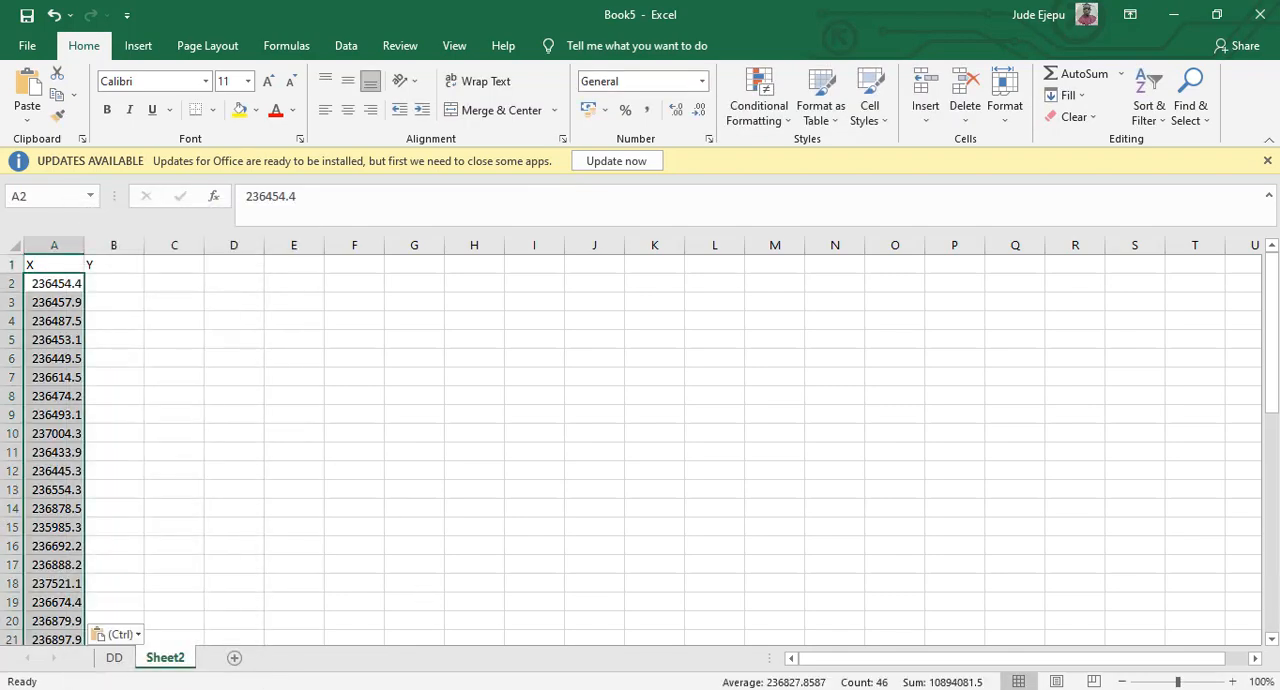
Switch back to RockWorks16 and copy the UTM Northing values from row 1 to row 46.
click(278, 688)
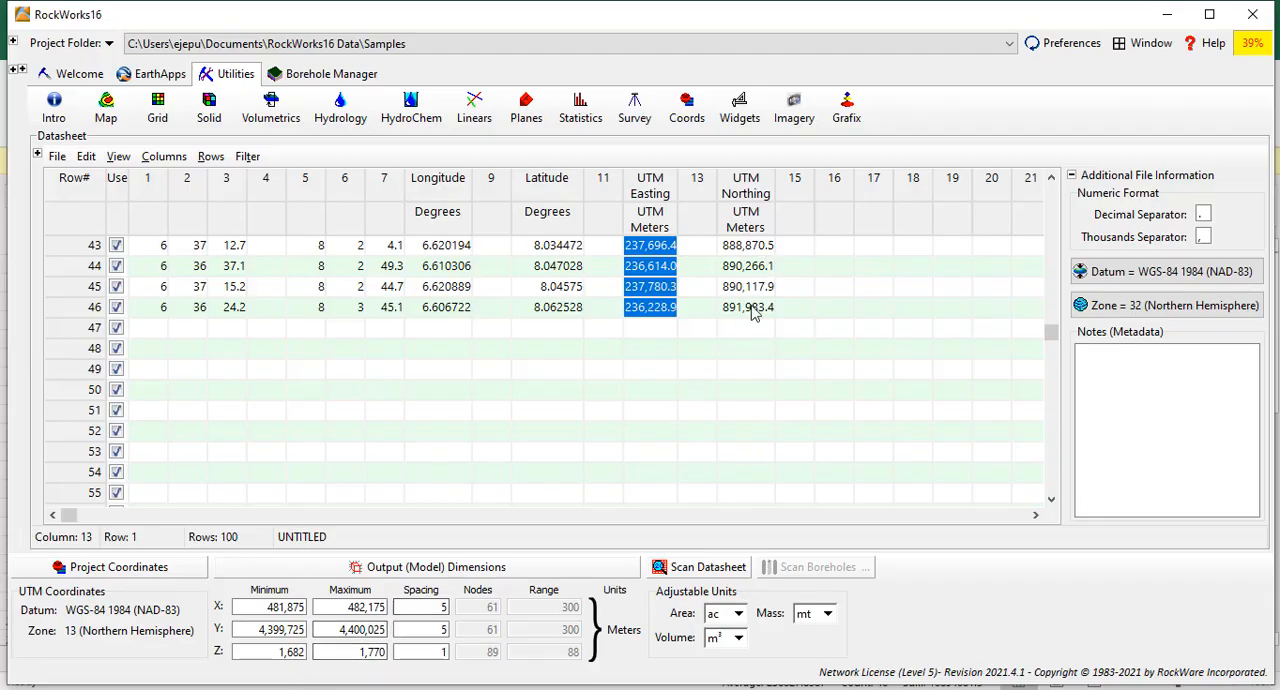
drag(1052, 332, 1052, 190)
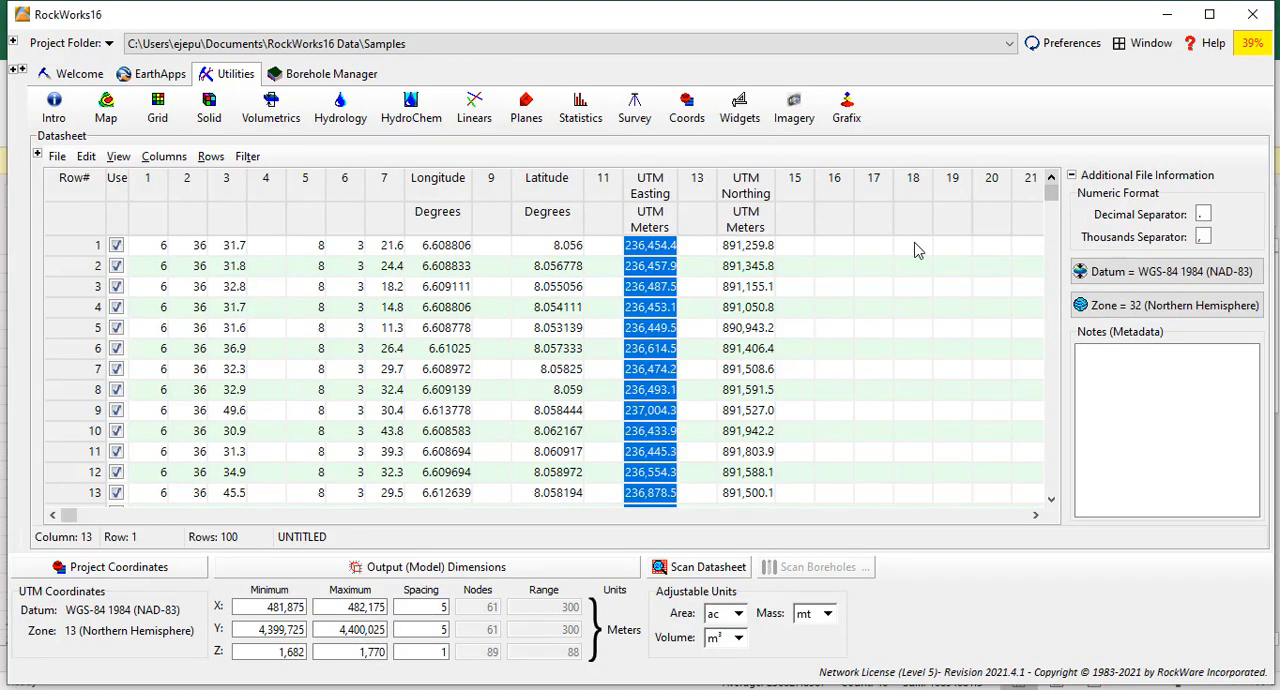
drag(730, 248, 758, 246)
right_click(758, 246)
click(813, 305)
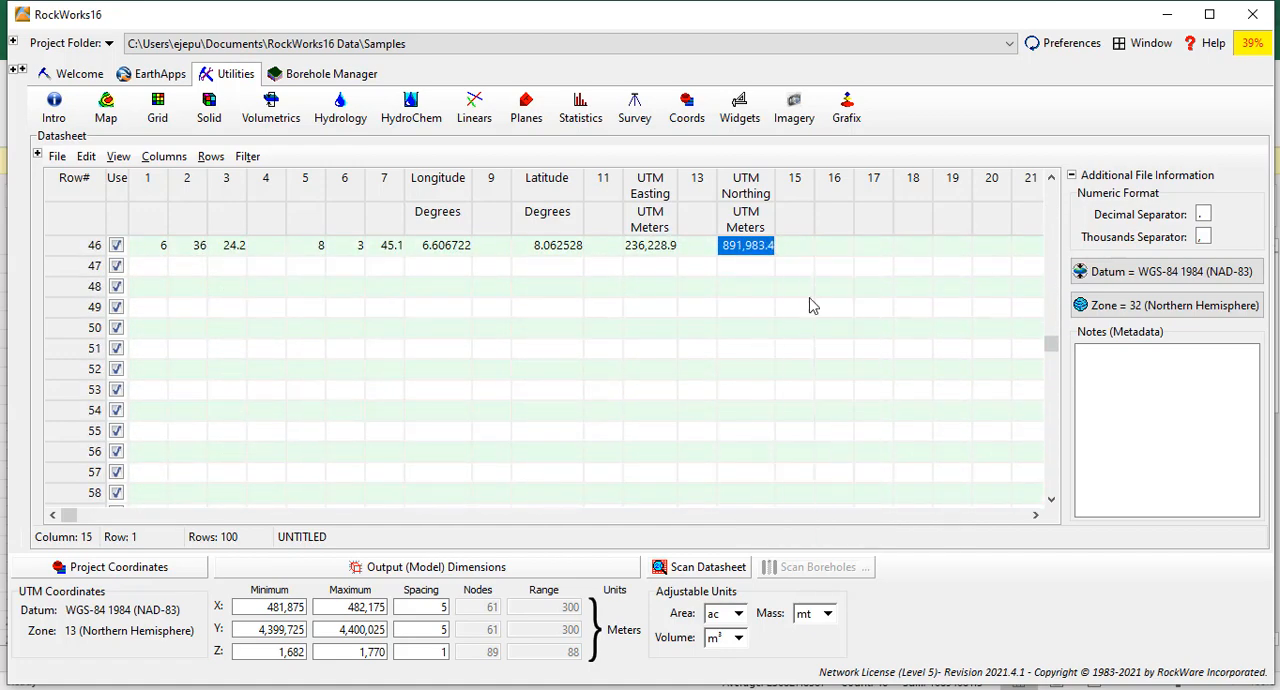
Return to Book5 in Excel and paste the UTM Northing values under the Y header, starting at cell B2.
mouse_move(725, 686)
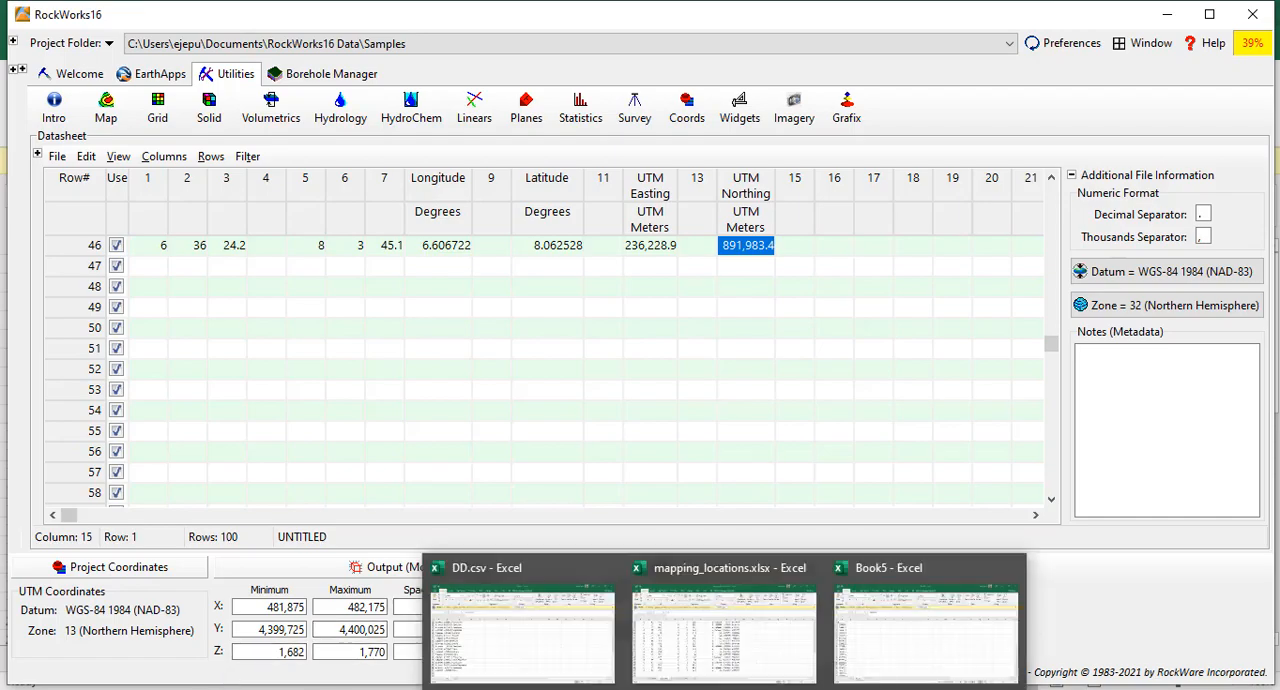
click(943, 607)
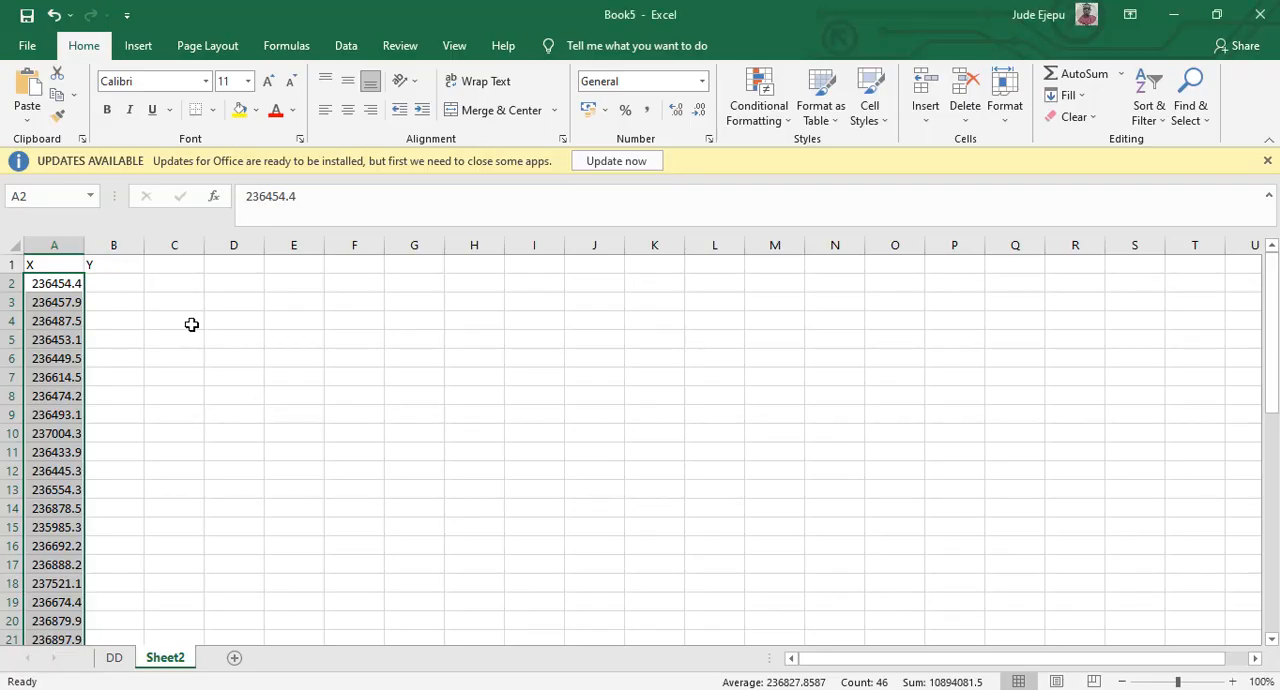
click(115, 285)
right_click(115, 285)
click(157, 350)
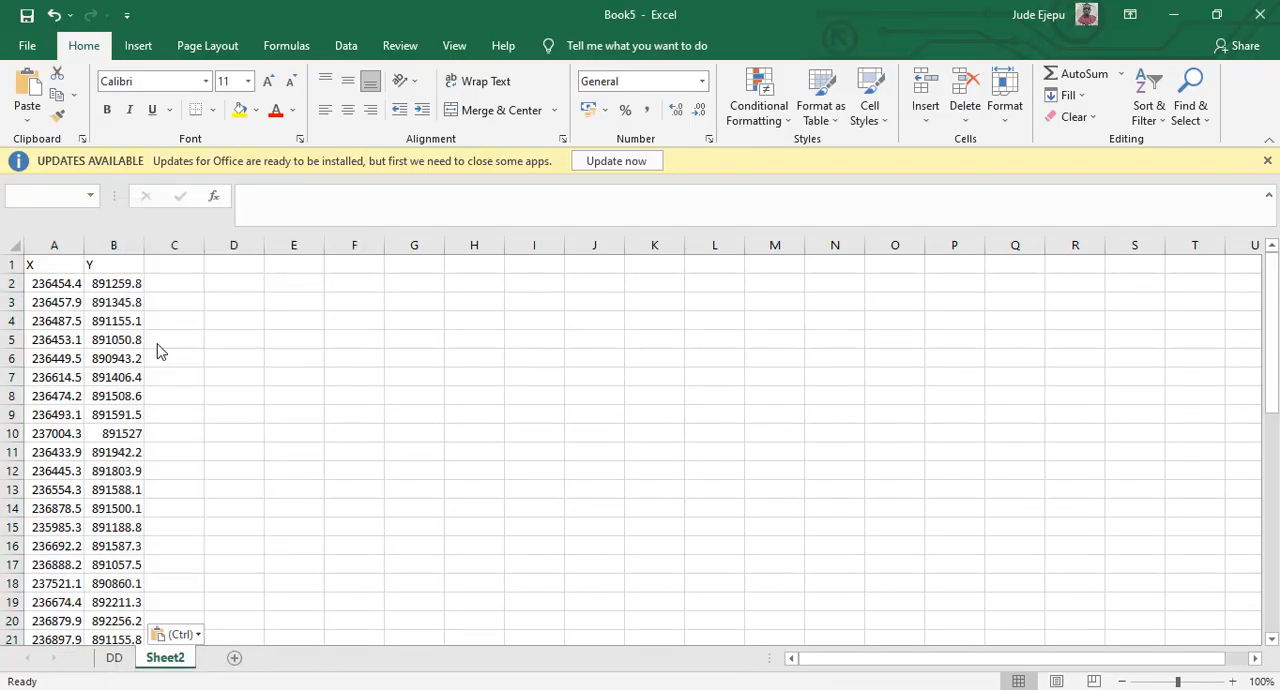
Rename the Sheet2 worksheet as UTM.
double_click(166, 660)
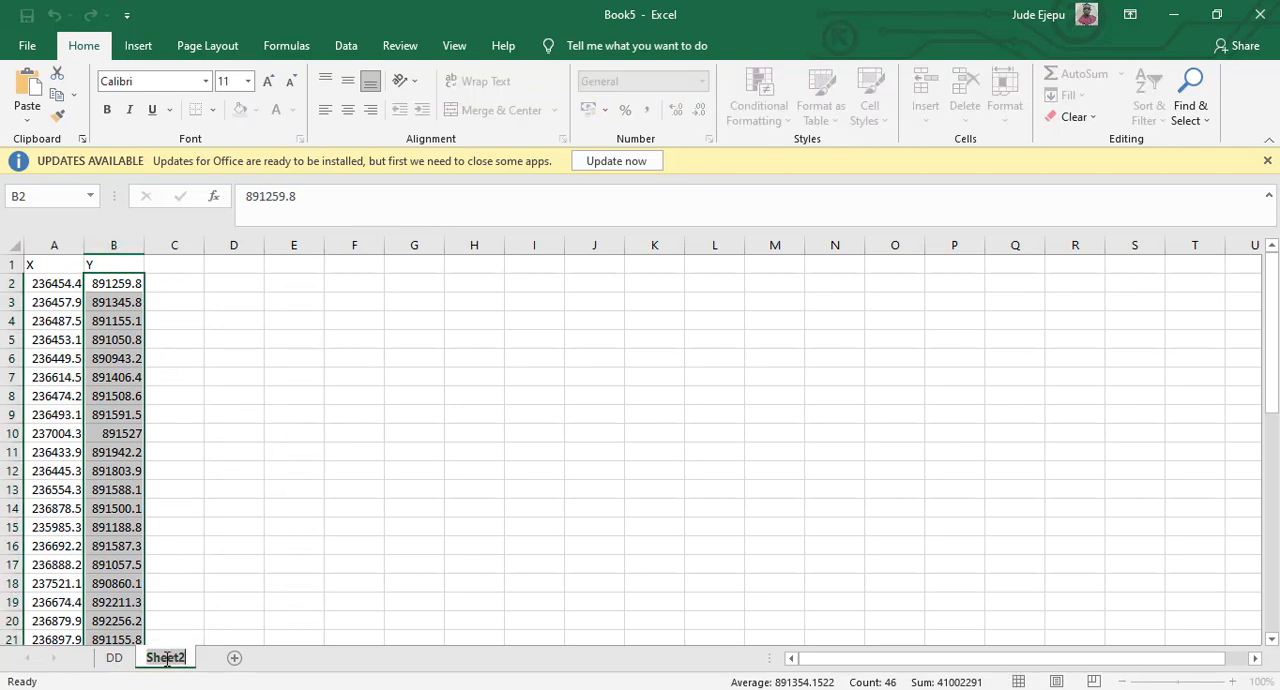
text(UTM)
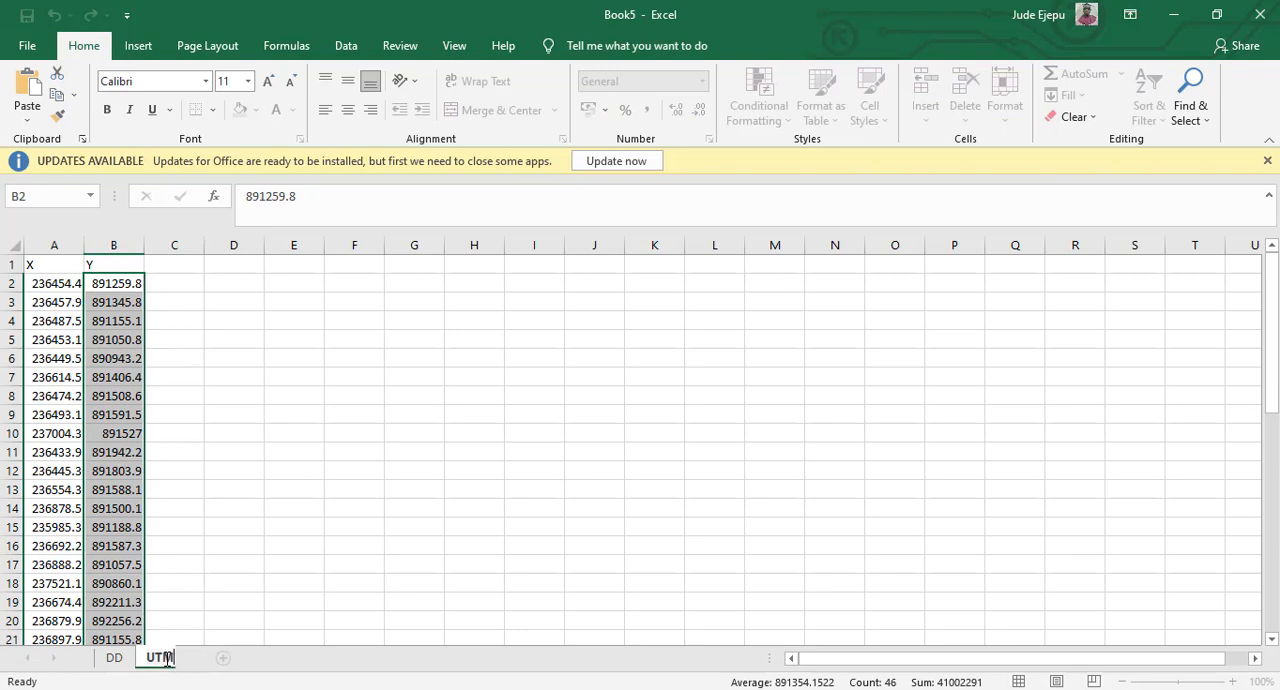
click(288, 450)
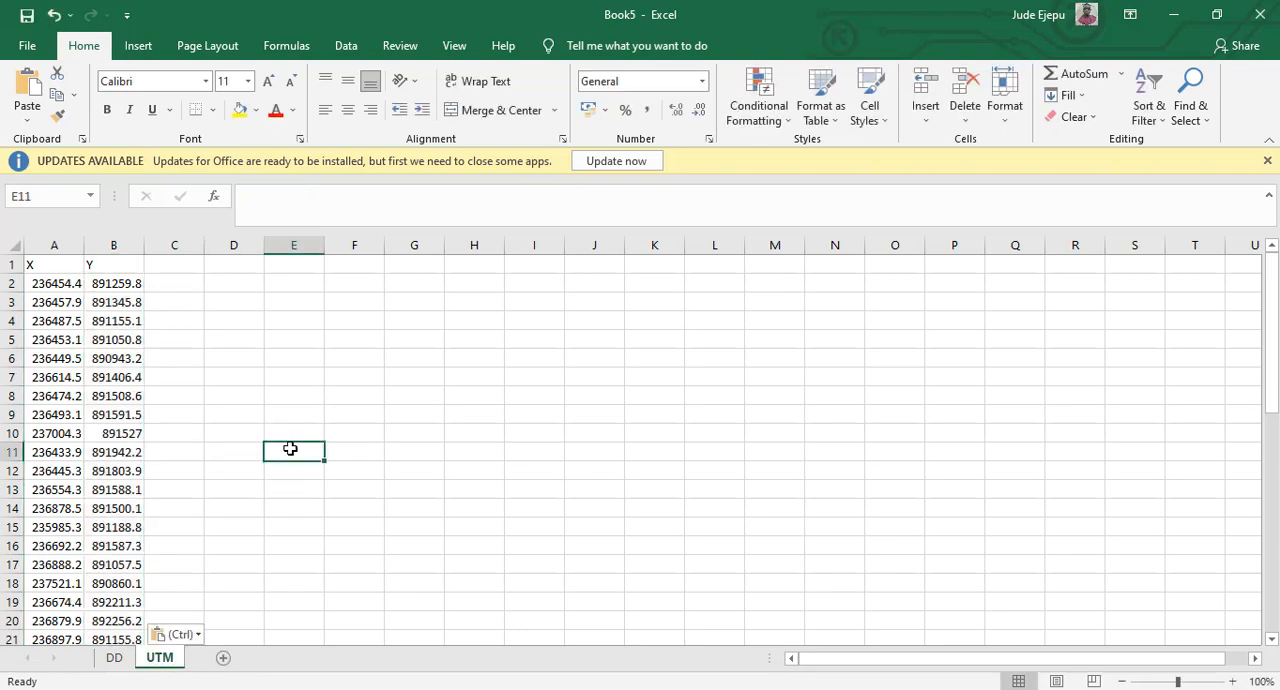
click(279, 359)
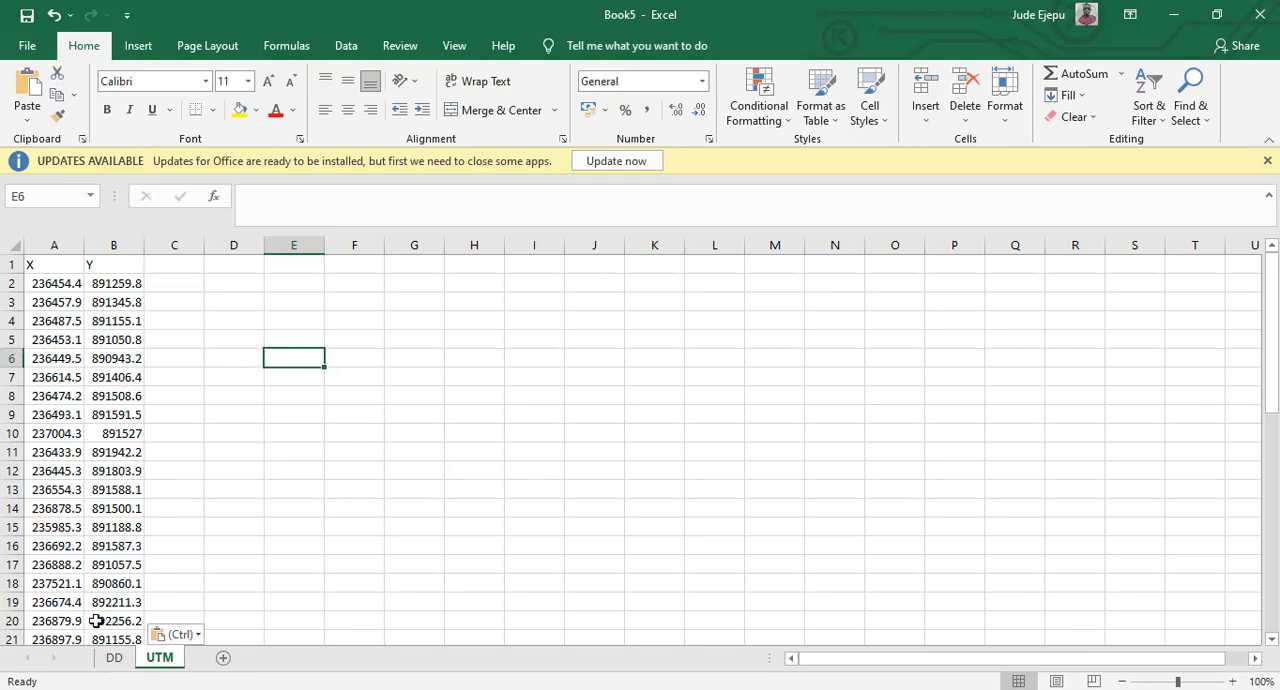
Save the DD sheet as coordinates.csv in the Training_FUTMX folder, using the CSV (Comma delimited) format and accepting that only the active sheet is saved.
click(114, 657)
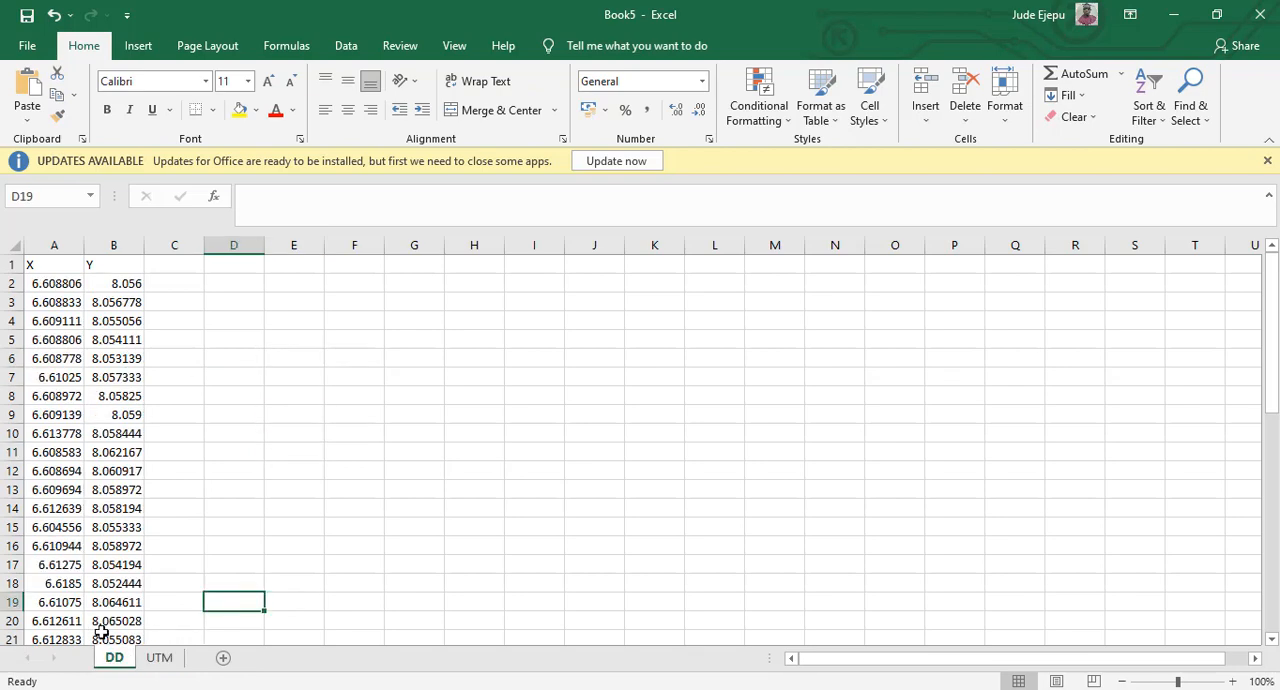
click(30, 46)
click(48, 302)
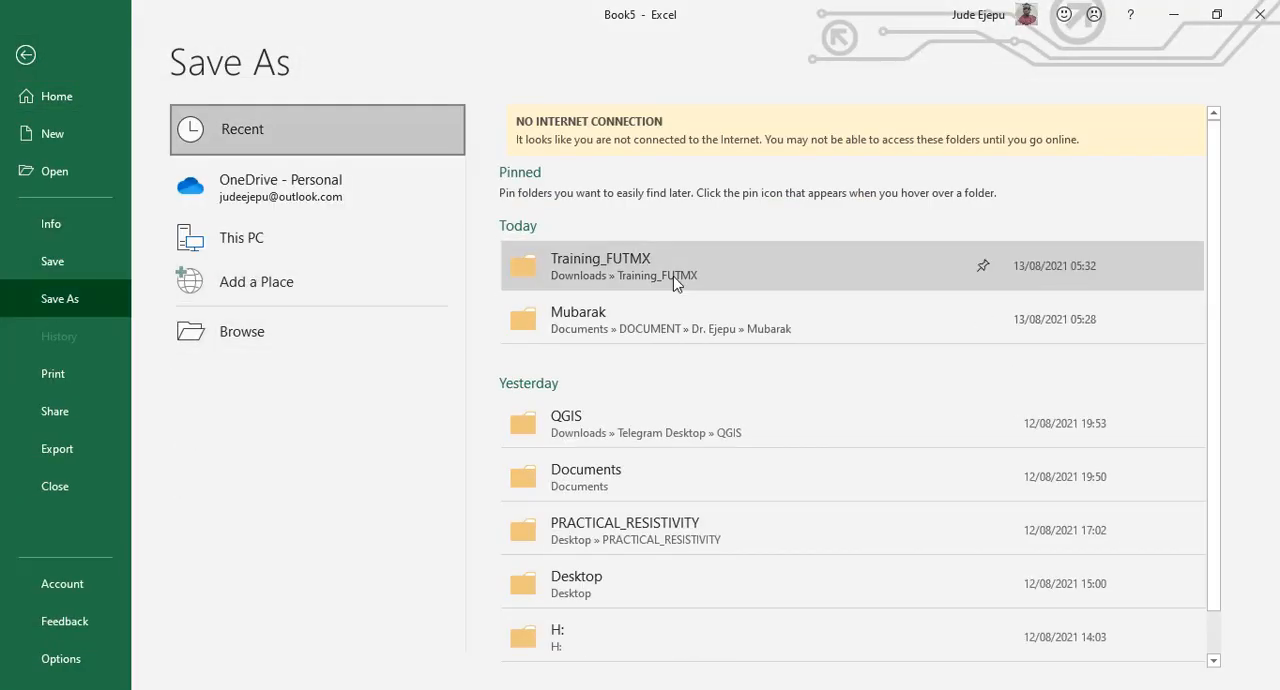
click(673, 276)
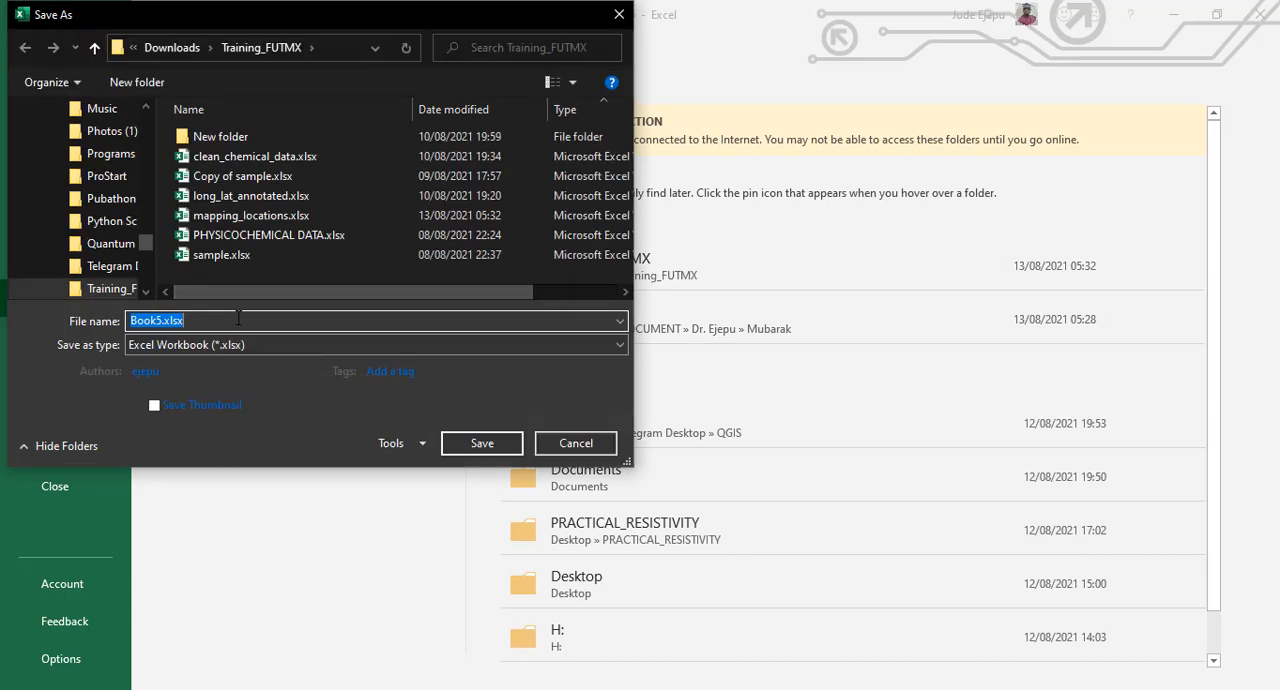
text(coordinates)
click(608, 346)
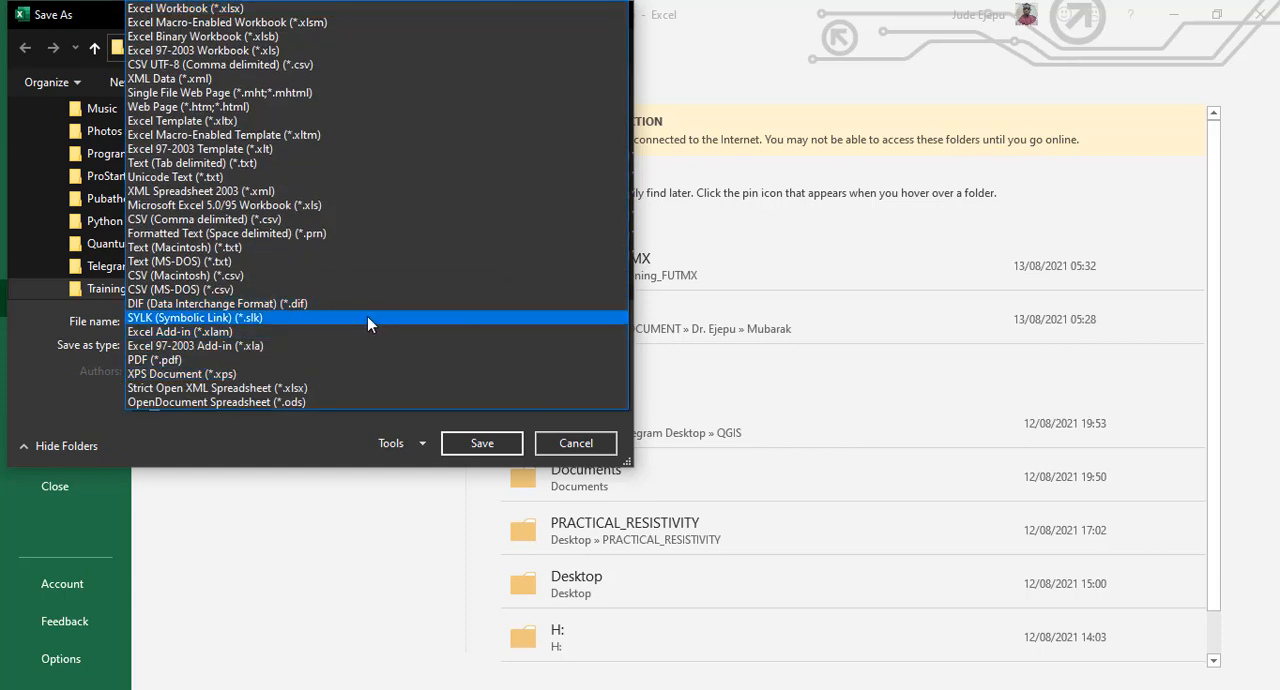
click(316, 221)
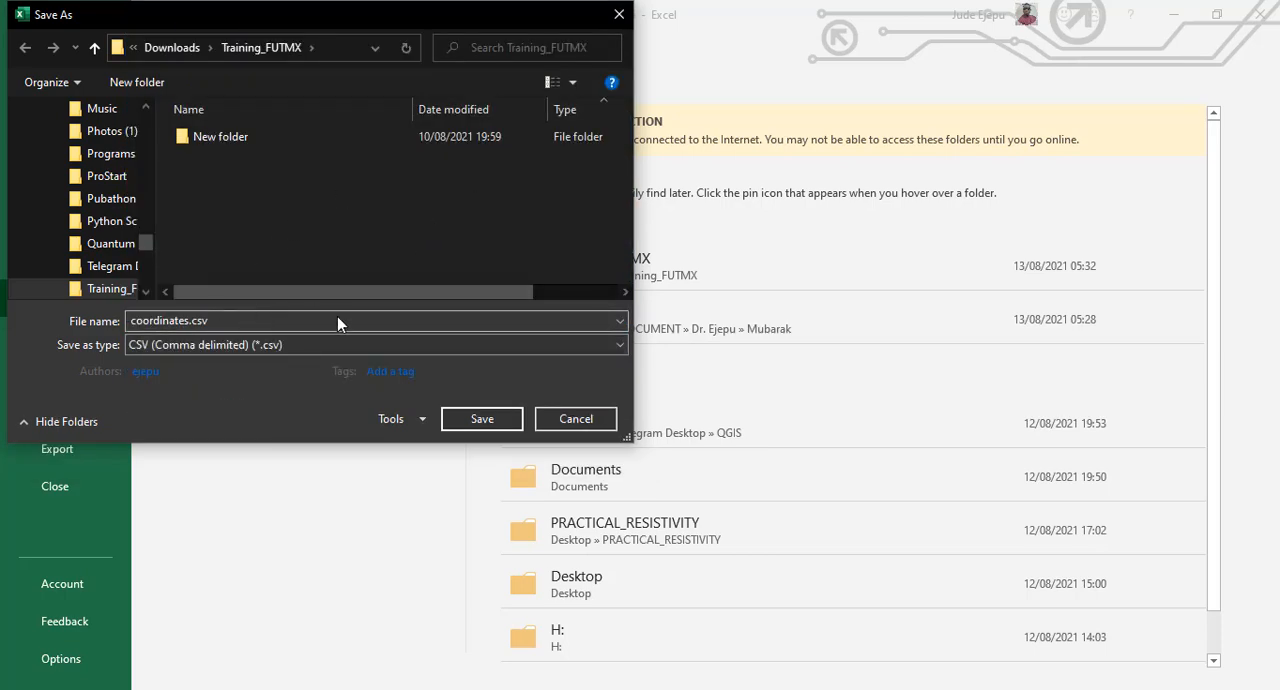
click(477, 419)
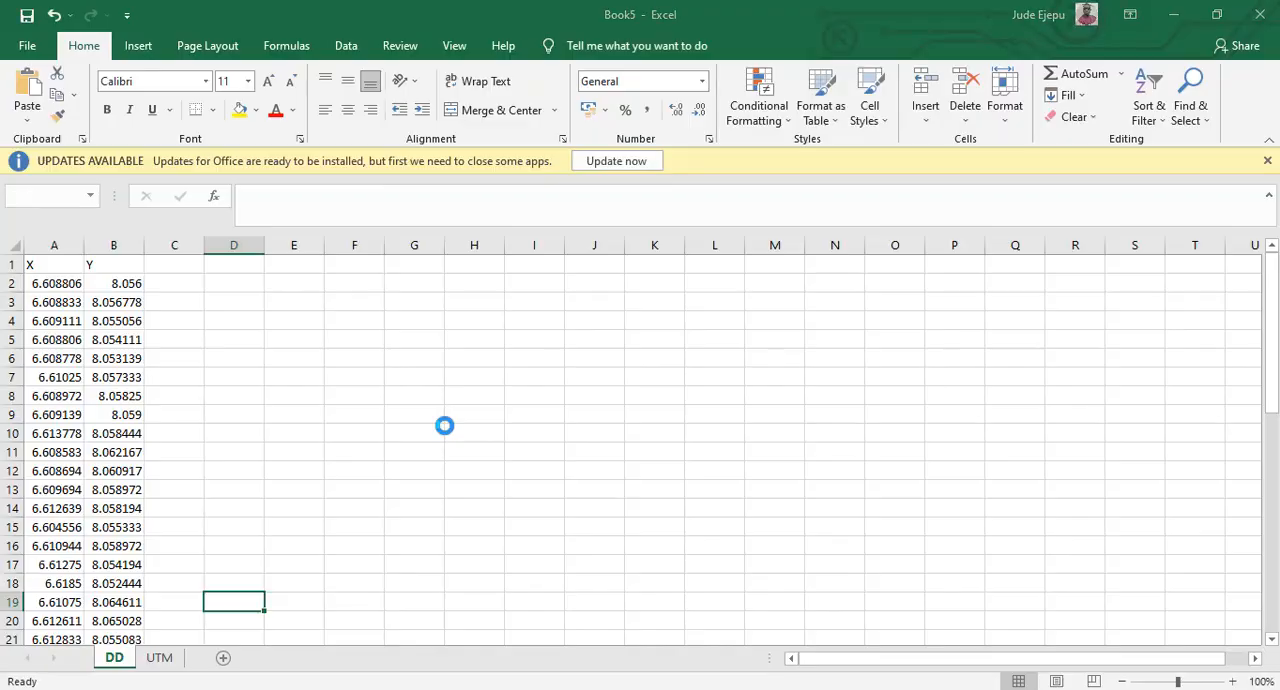
click(606, 418)
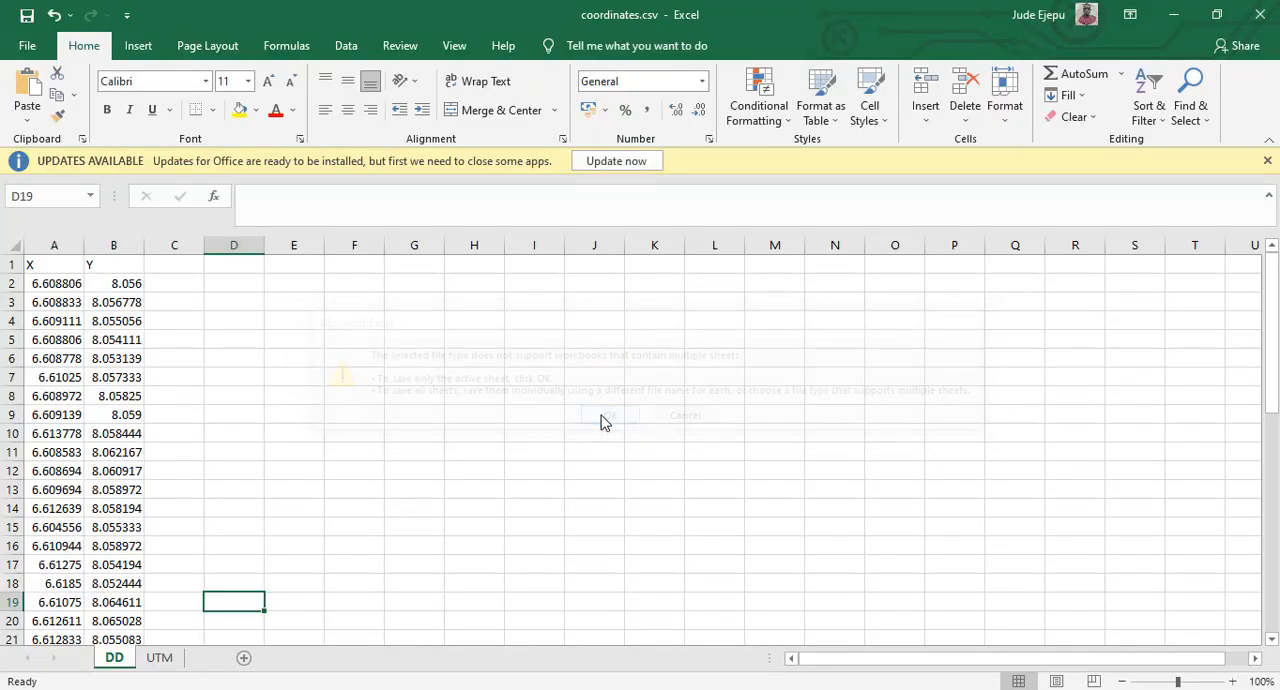
click(576, 420)
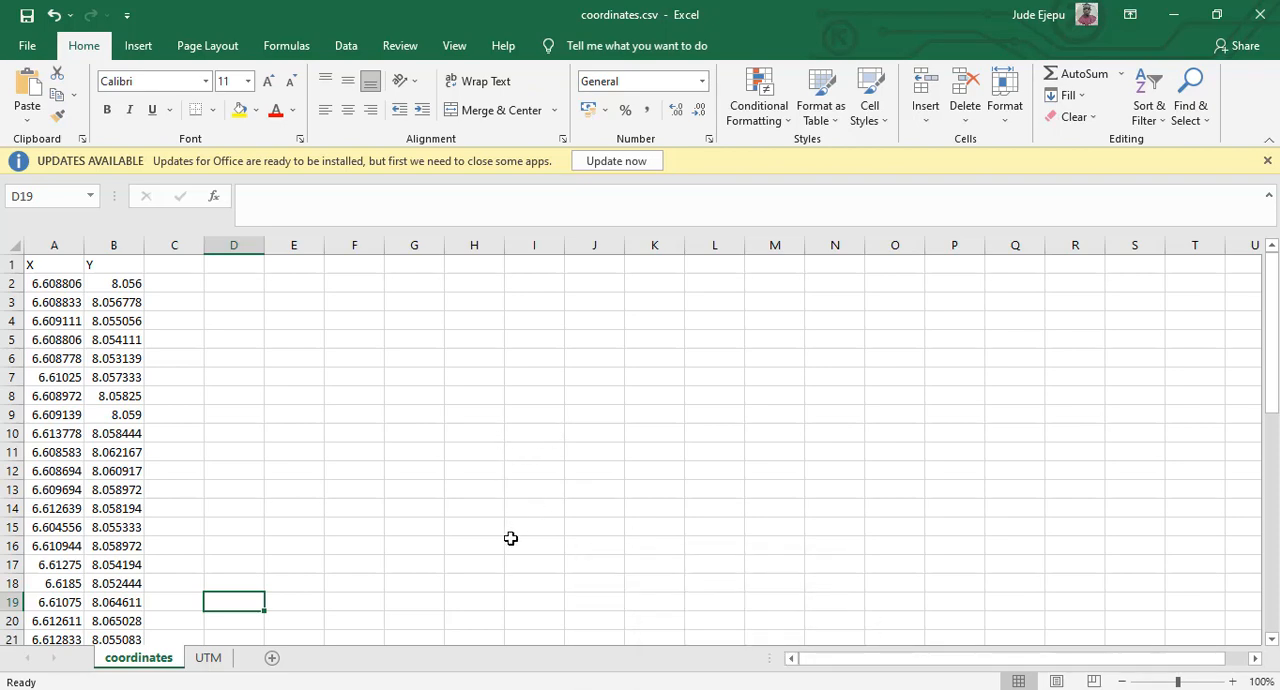
Switch to RockWorks16, open the multiple-point Coordinate Converter and set the output format to Degrees, Minutes & Seconds - Single-Column/Annotated.
mouse_move(311, 685)
click(300, 630)
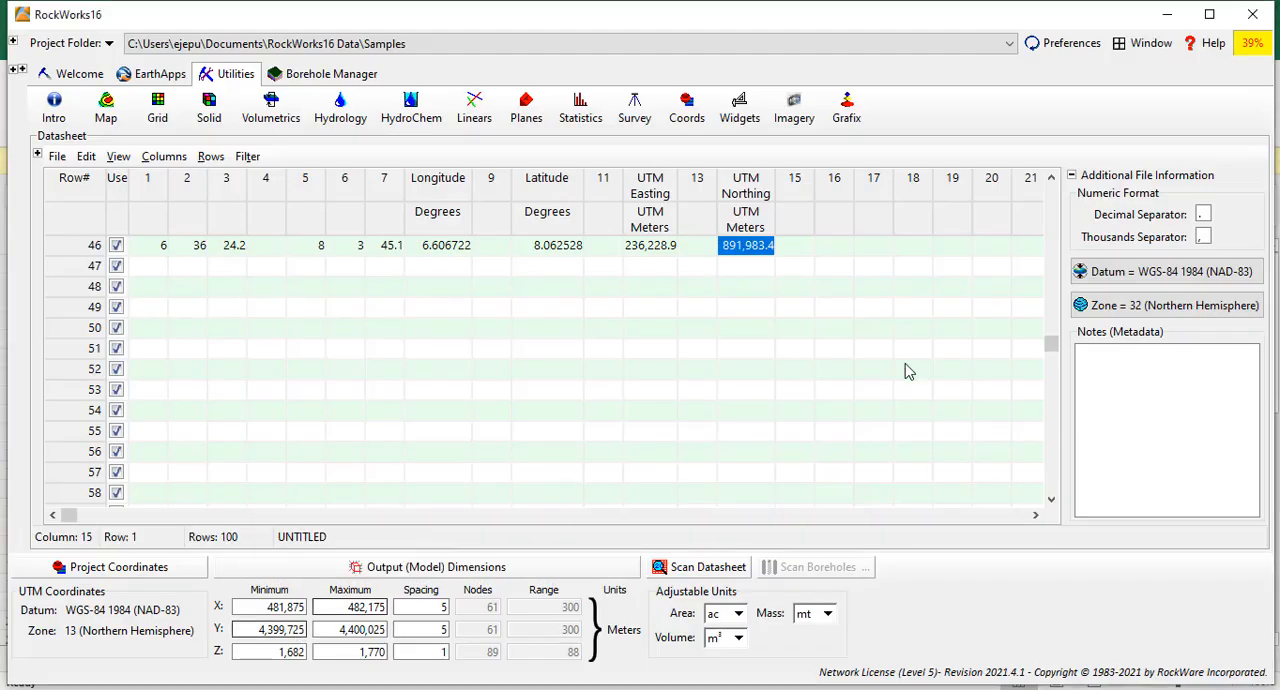
drag(1050, 350, 1051, 183)
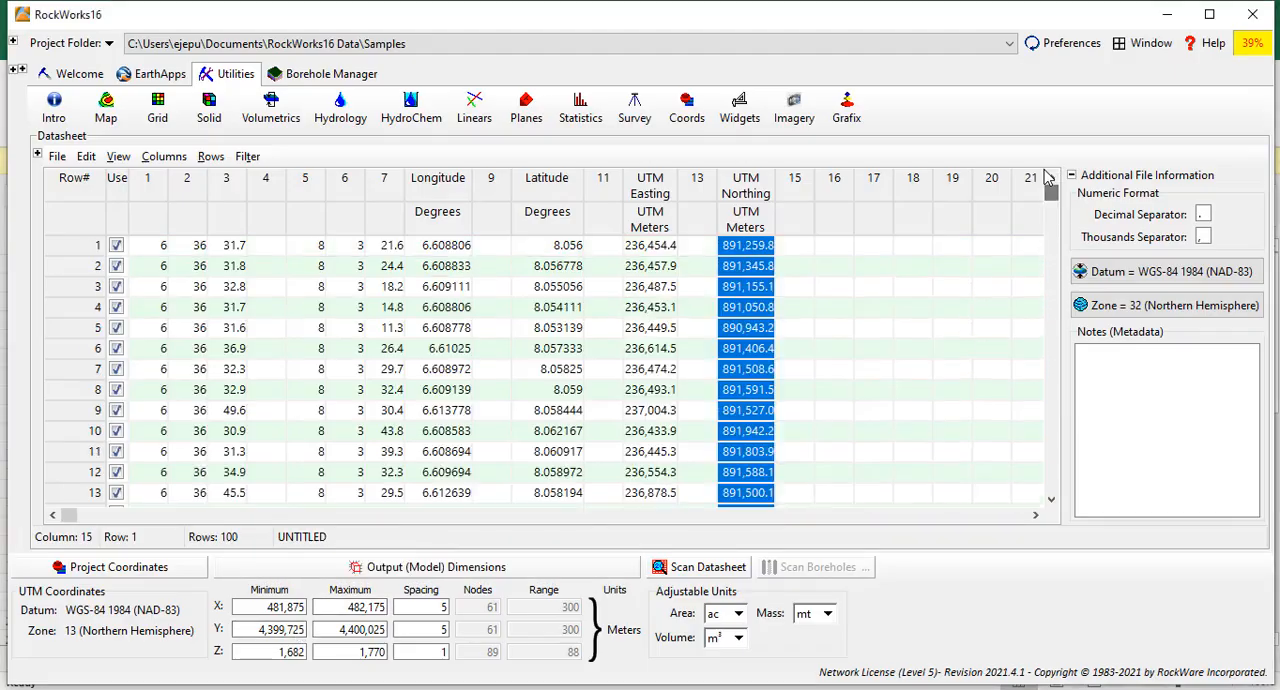
click(687, 110)
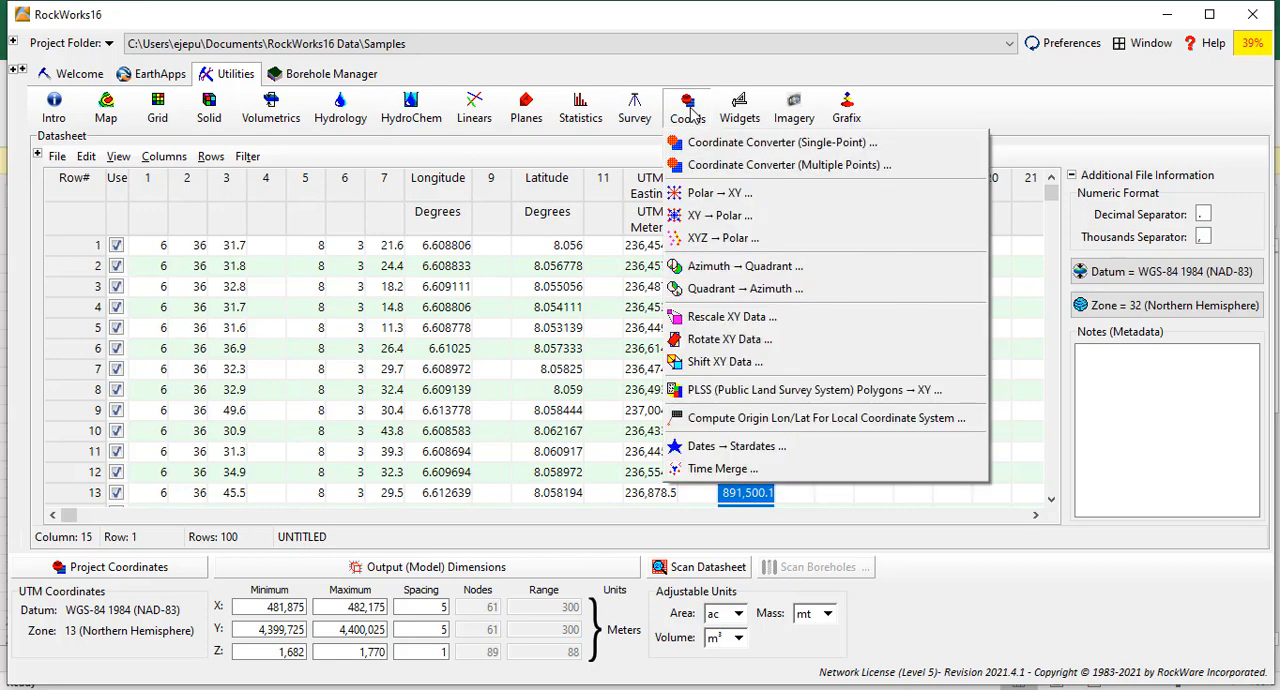
click(806, 166)
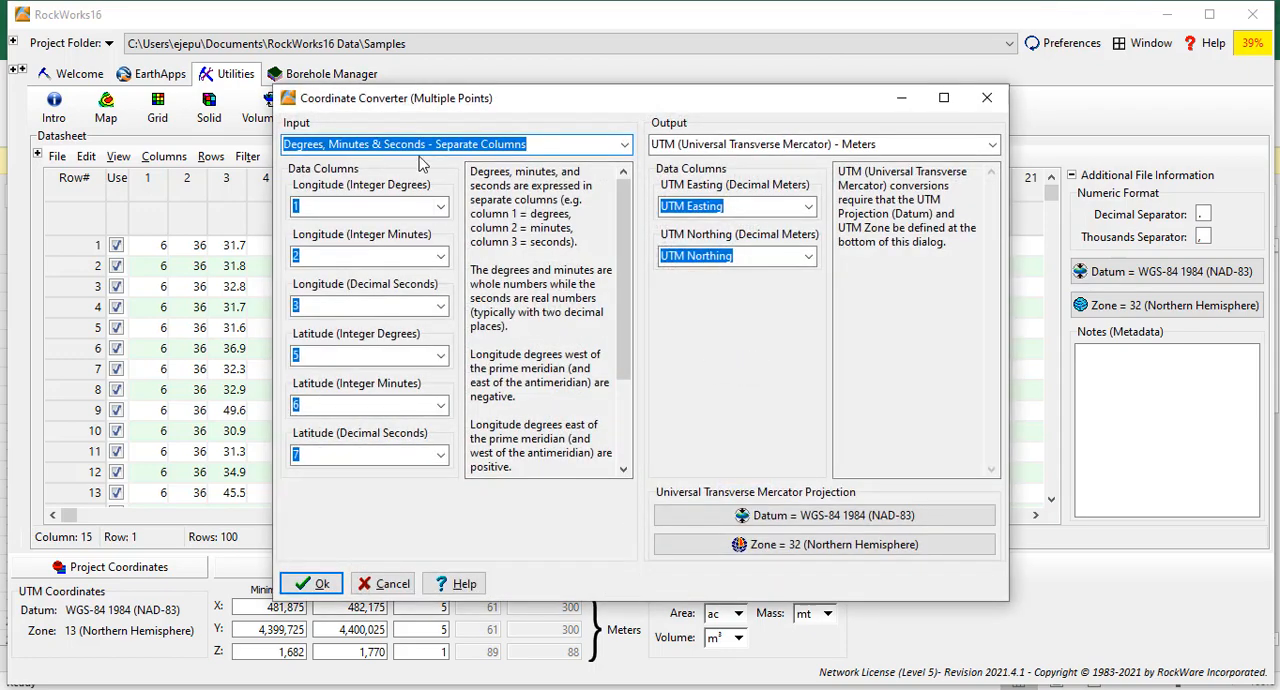
click(993, 147)
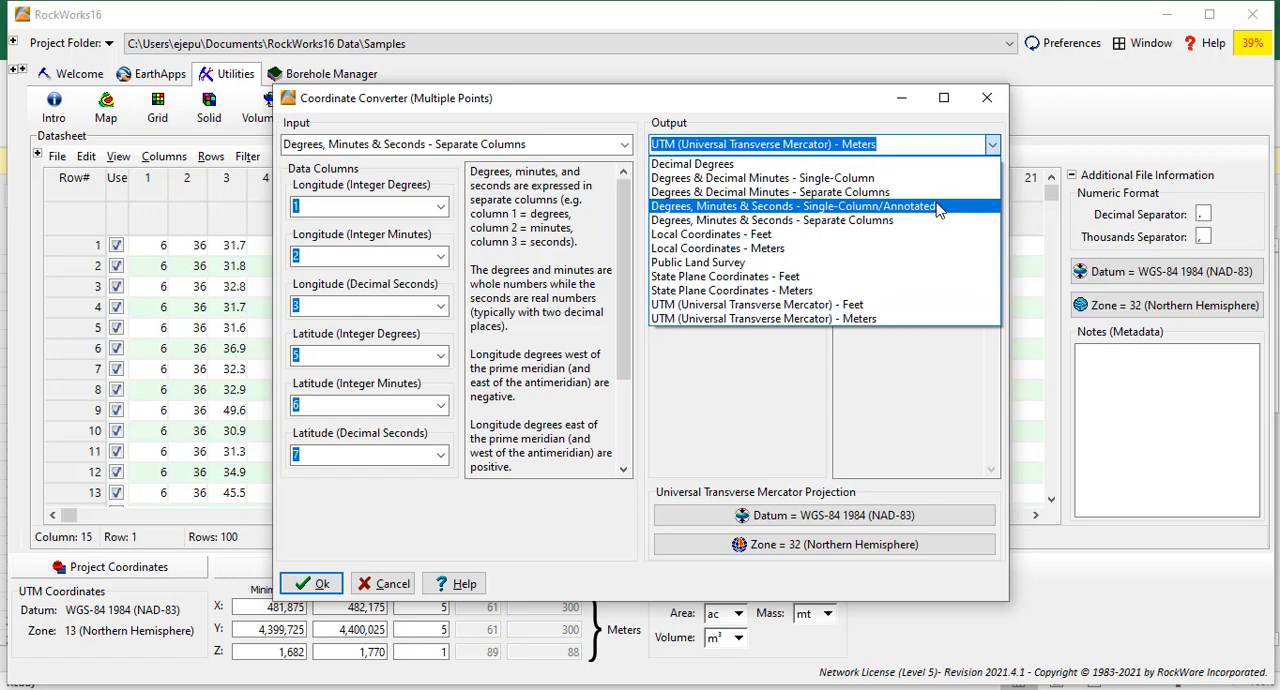
click(937, 207)
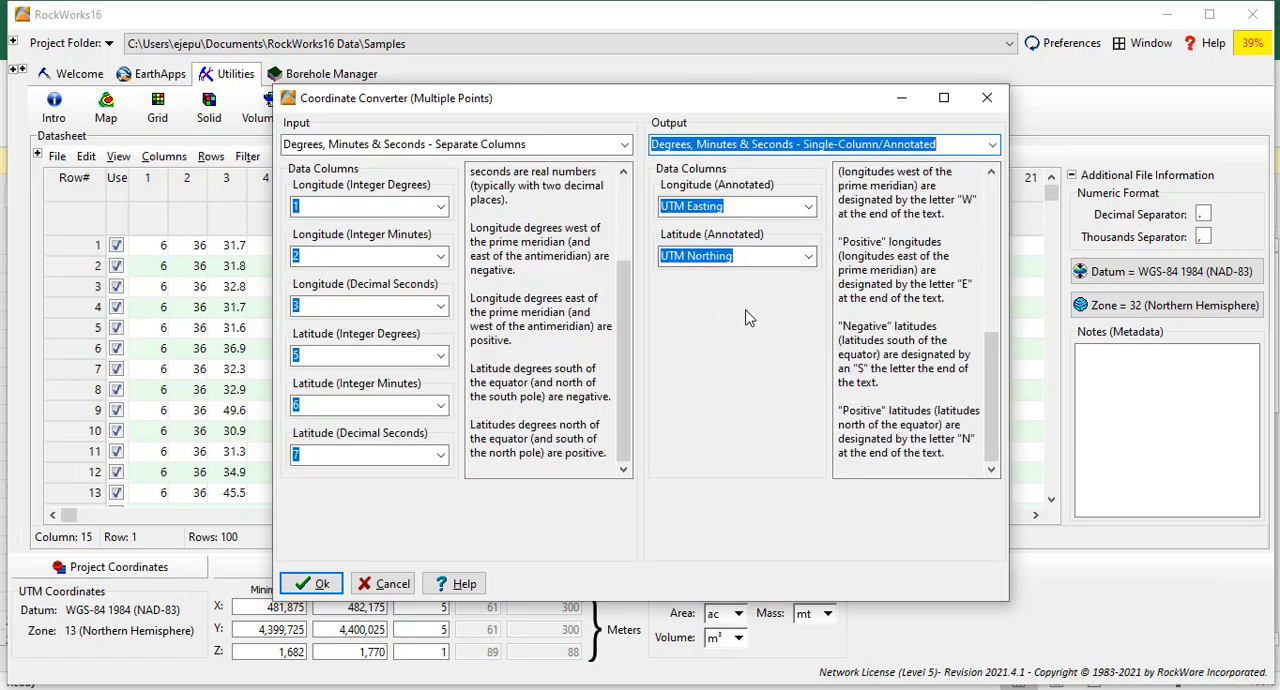
Assign column 16 to the annotated Longitude output and column 18 to the annotated Latitude output.
click(808, 206)
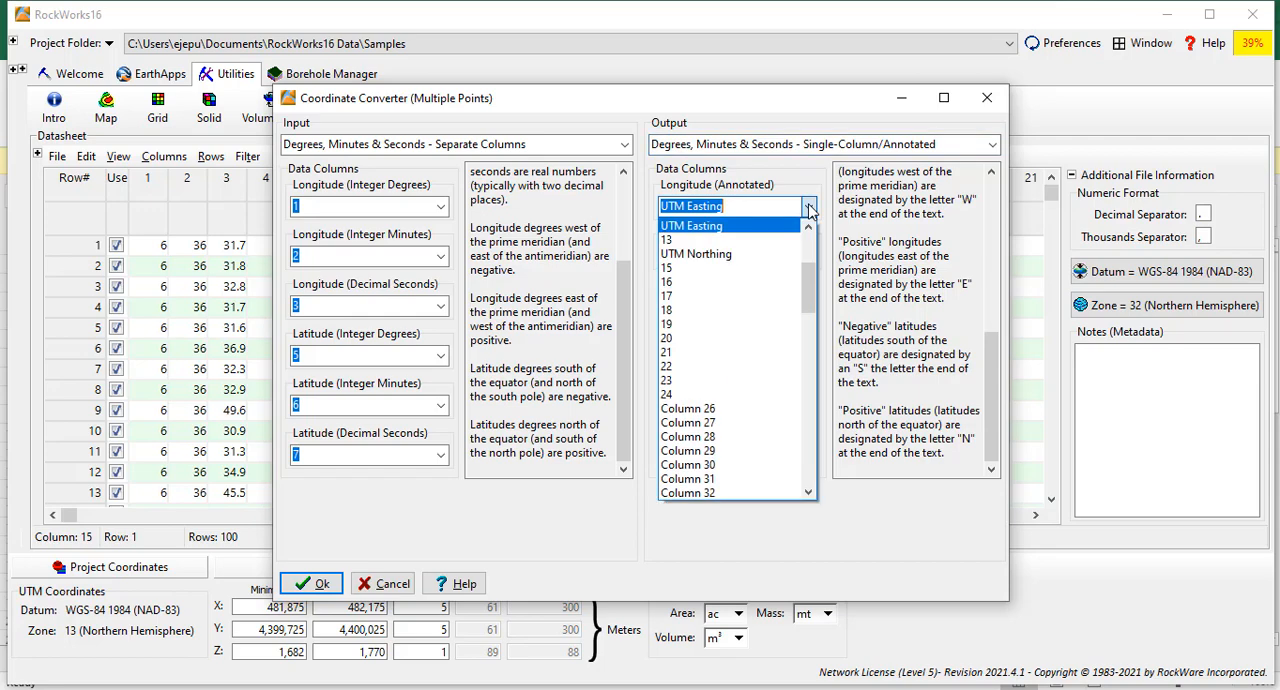
drag(810, 290, 809, 250)
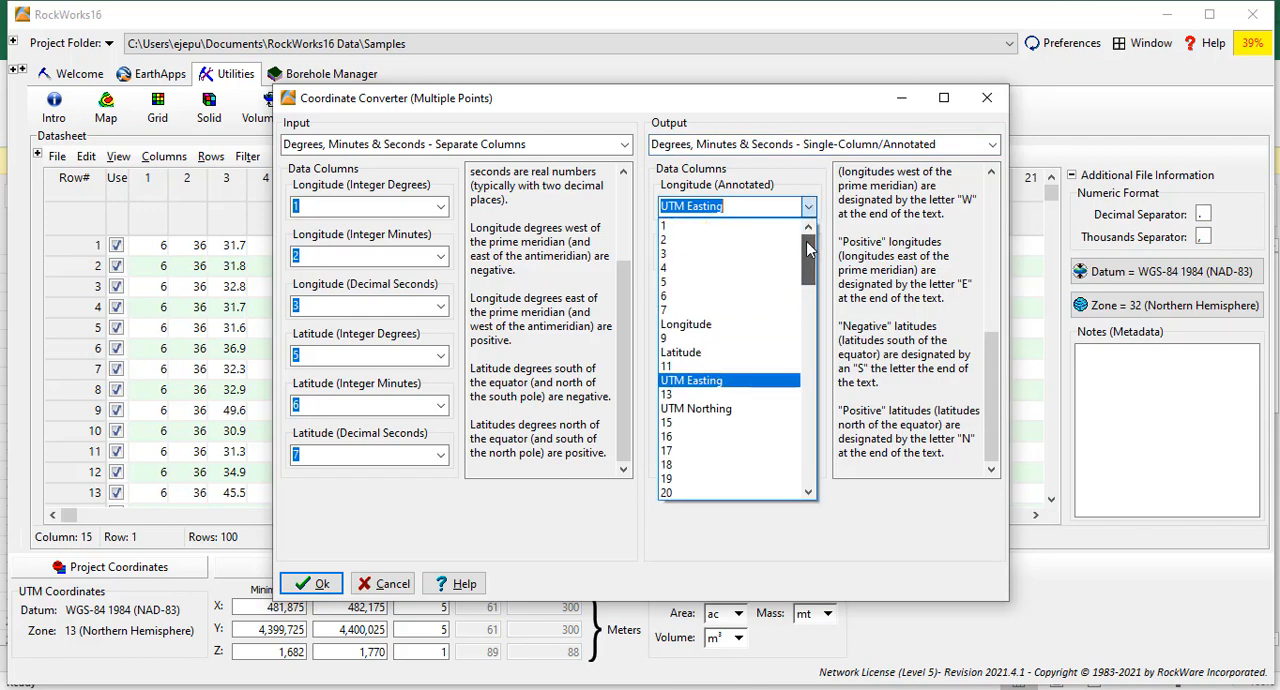
scroll(684, 346, down, 3)
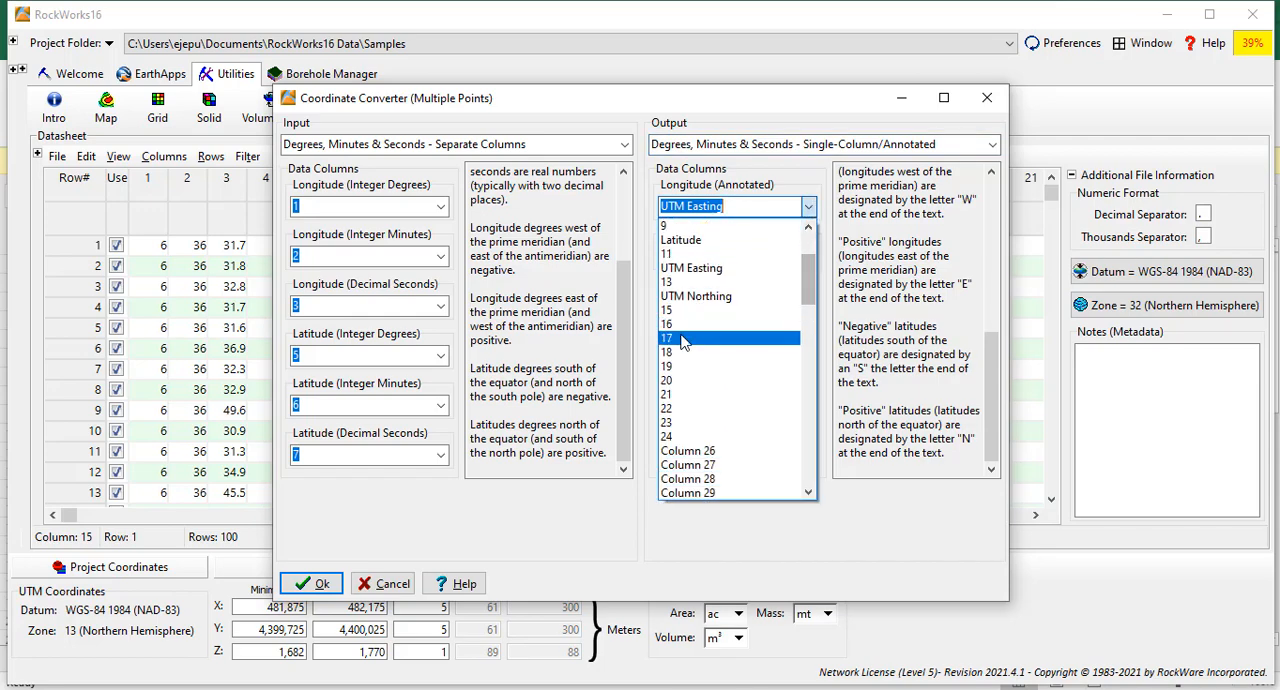
click(684, 328)
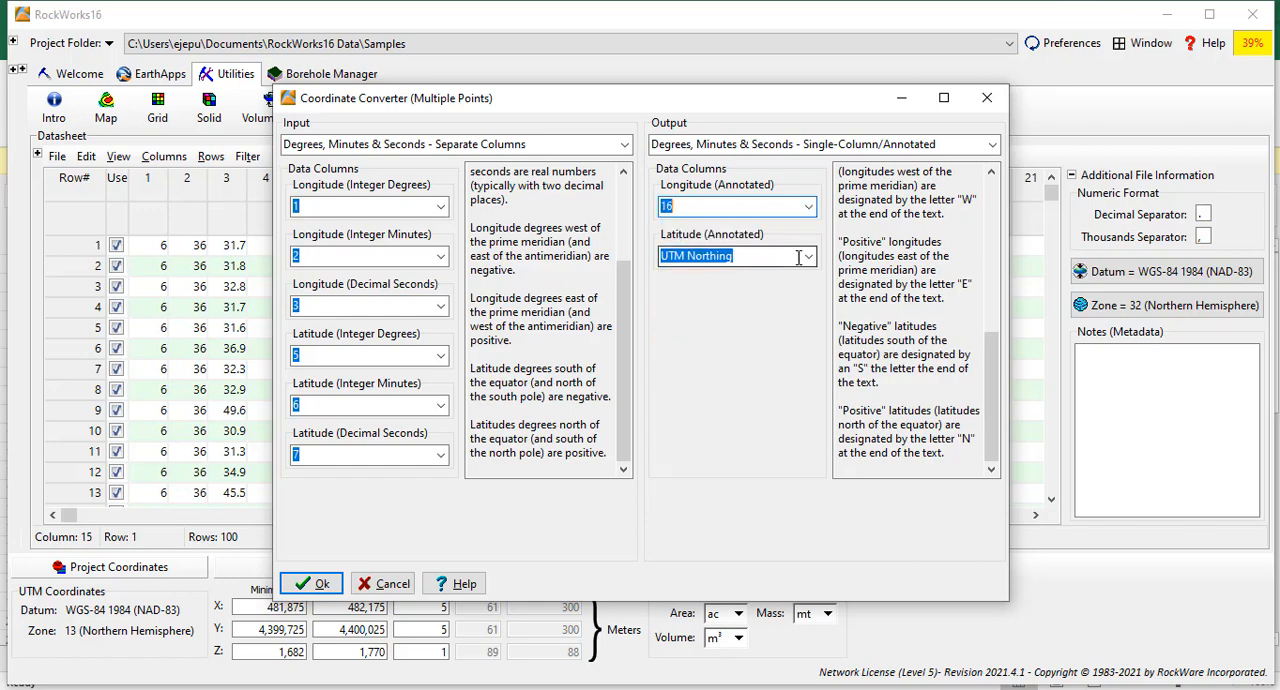
click(808, 256)
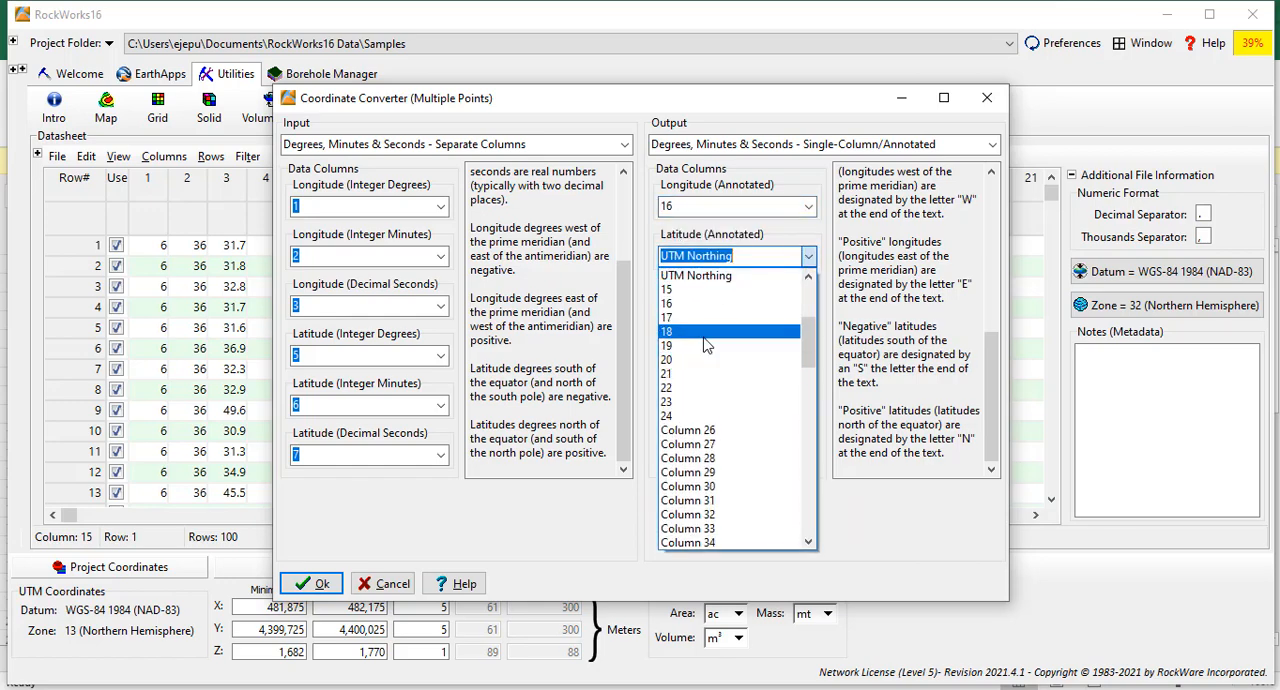
click(706, 333)
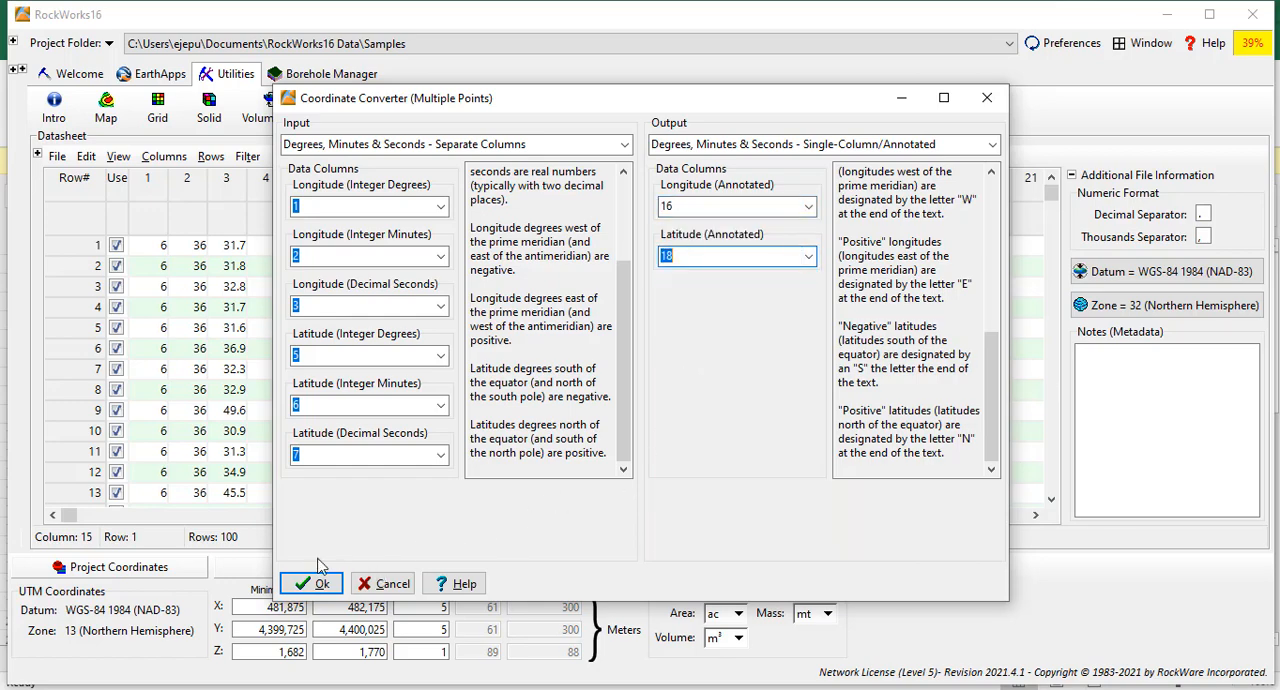
Run the multiple-point conversion to annotated coordinates and widen the new Longitude and Latitude columns to show the full values.
click(307, 584)
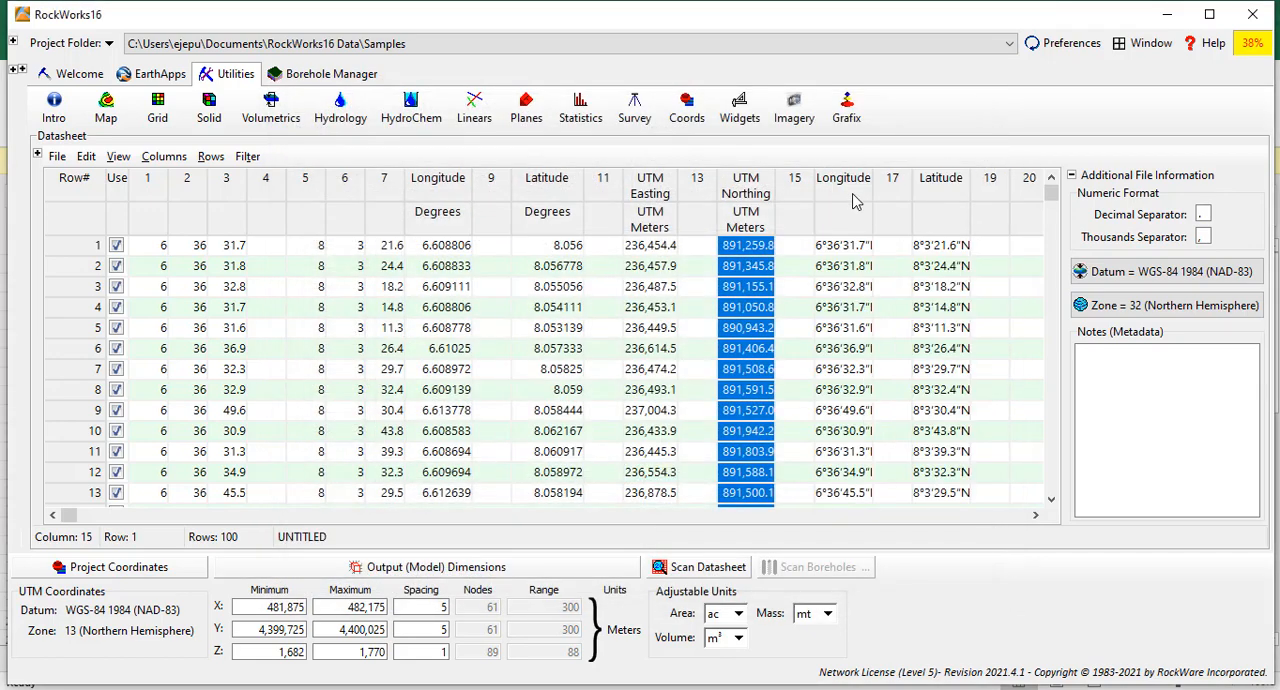
drag(871, 185, 893, 183)
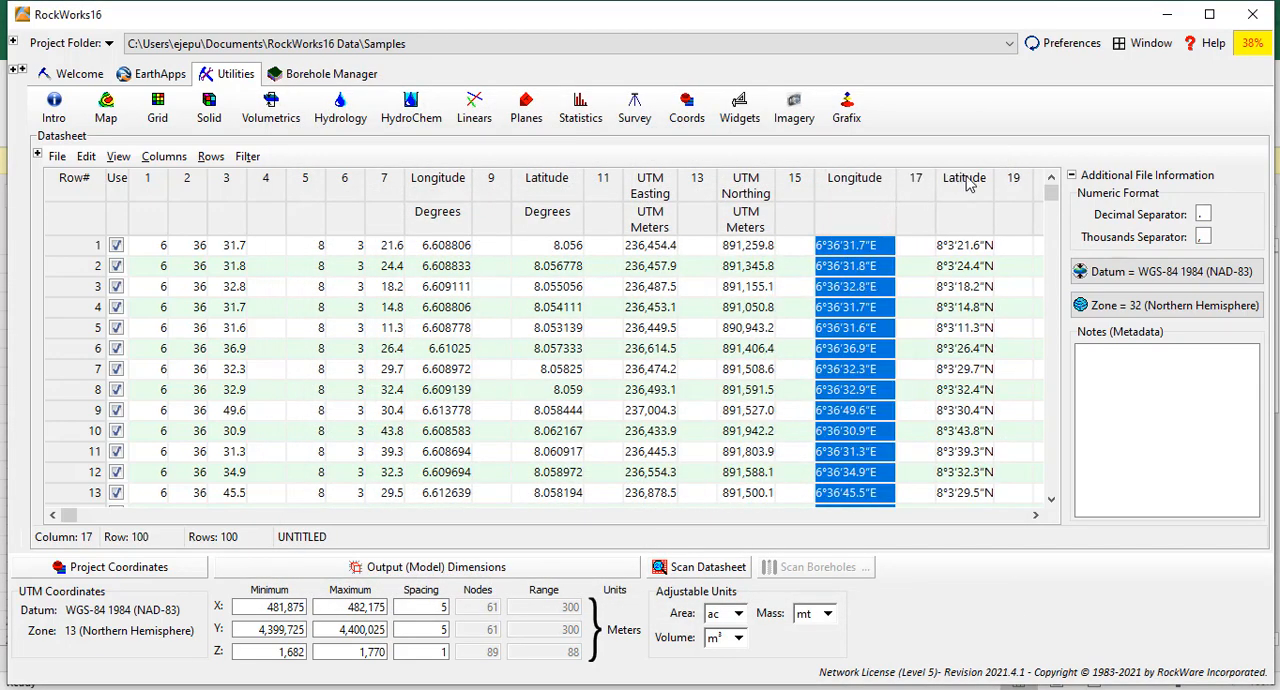
click(1004, 182)
drag(990, 177, 1010, 178)
Examine the annotated longitude and latitude values in columns 16 and 18 of the datasheet.
click(838, 256)
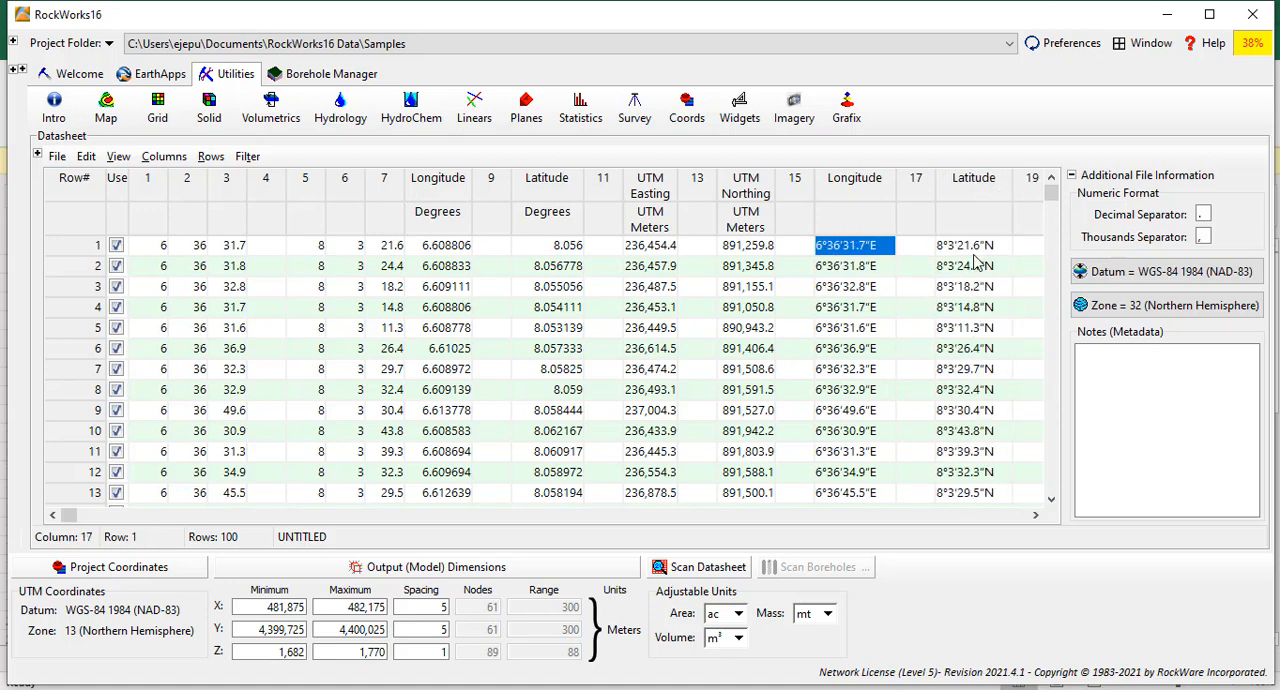
click(976, 250)
click(977, 270)
click(852, 244)
click(838, 290)
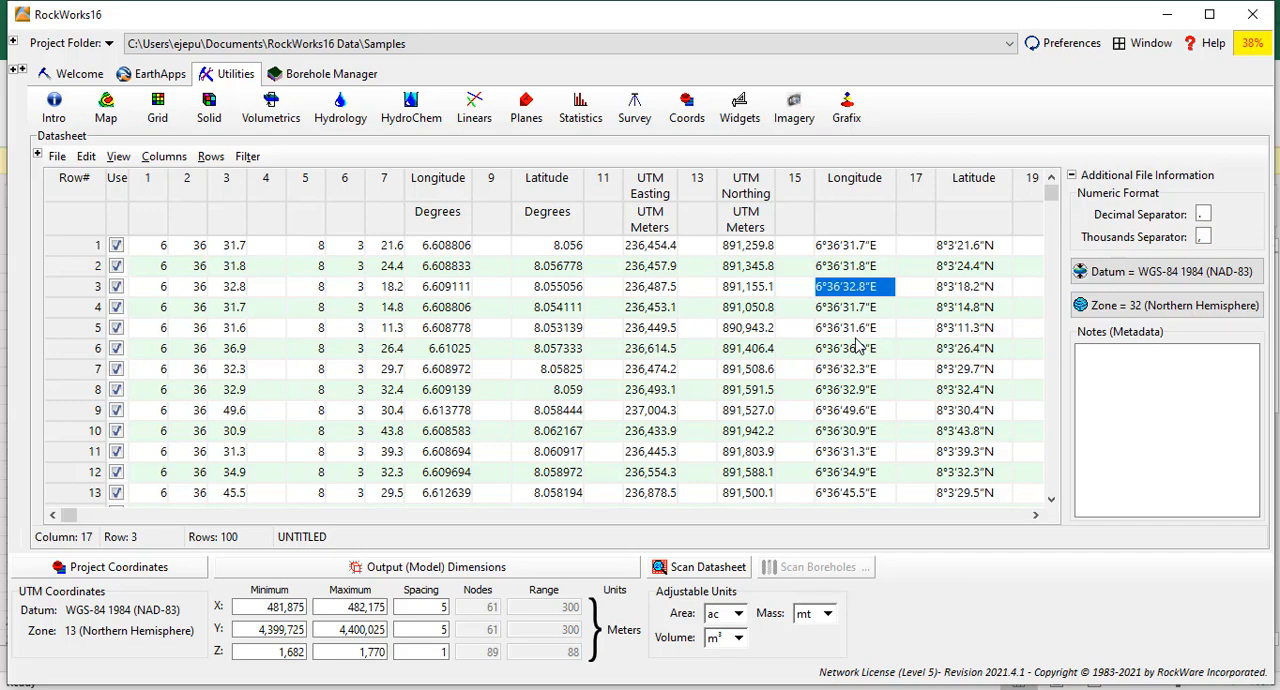
click(1036, 515)
click(1036, 515)
click(1036, 515)
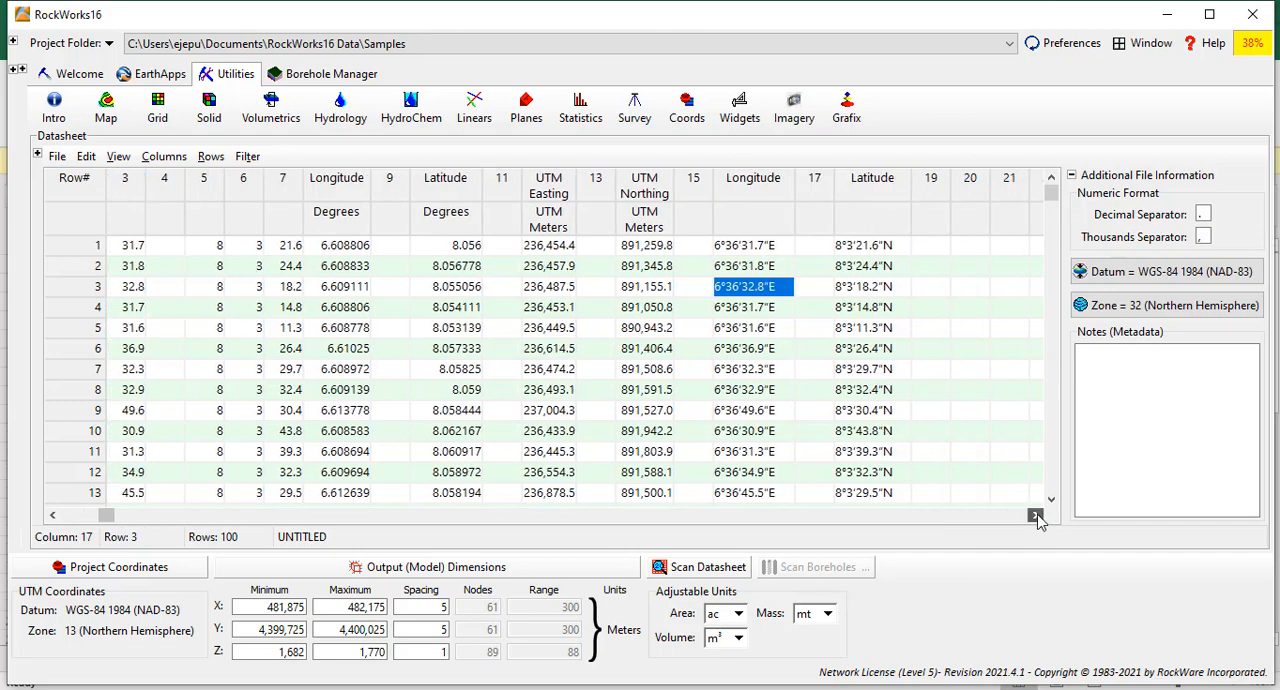
click(1036, 515)
Open the single-point Coordinate Converter and set the input to Lon/Lat in Degrees, Minutes & Seconds.
click(688, 112)
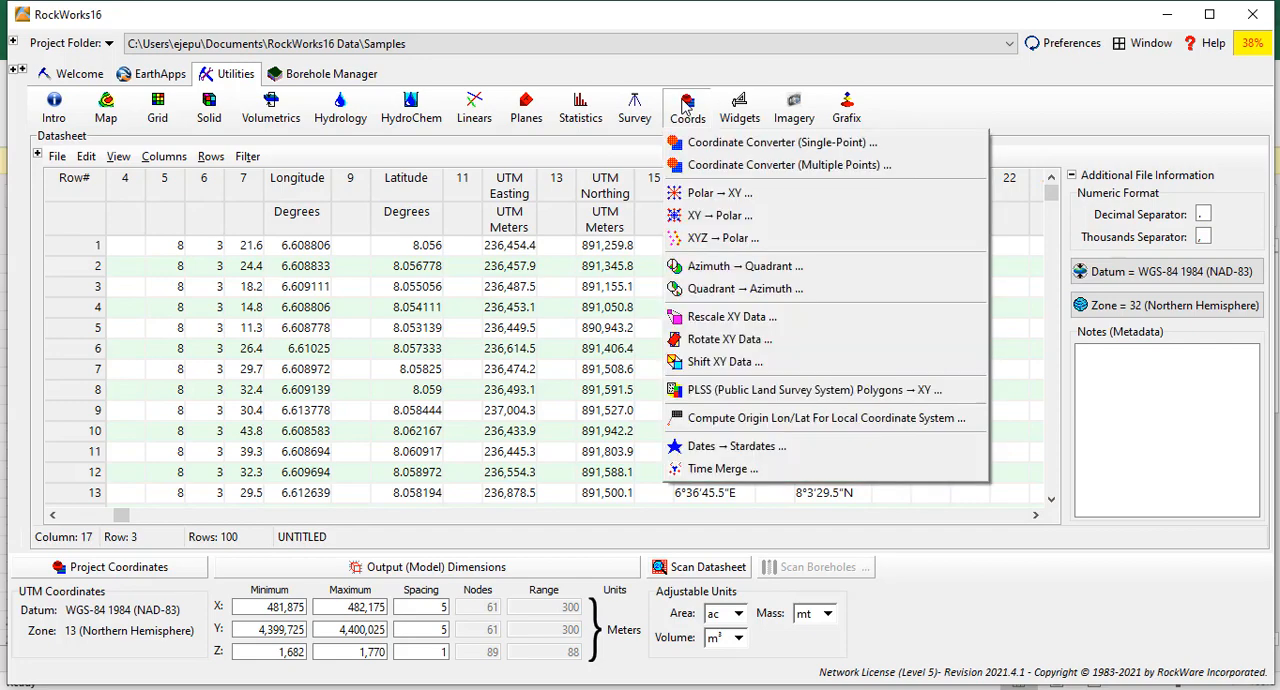
click(756, 146)
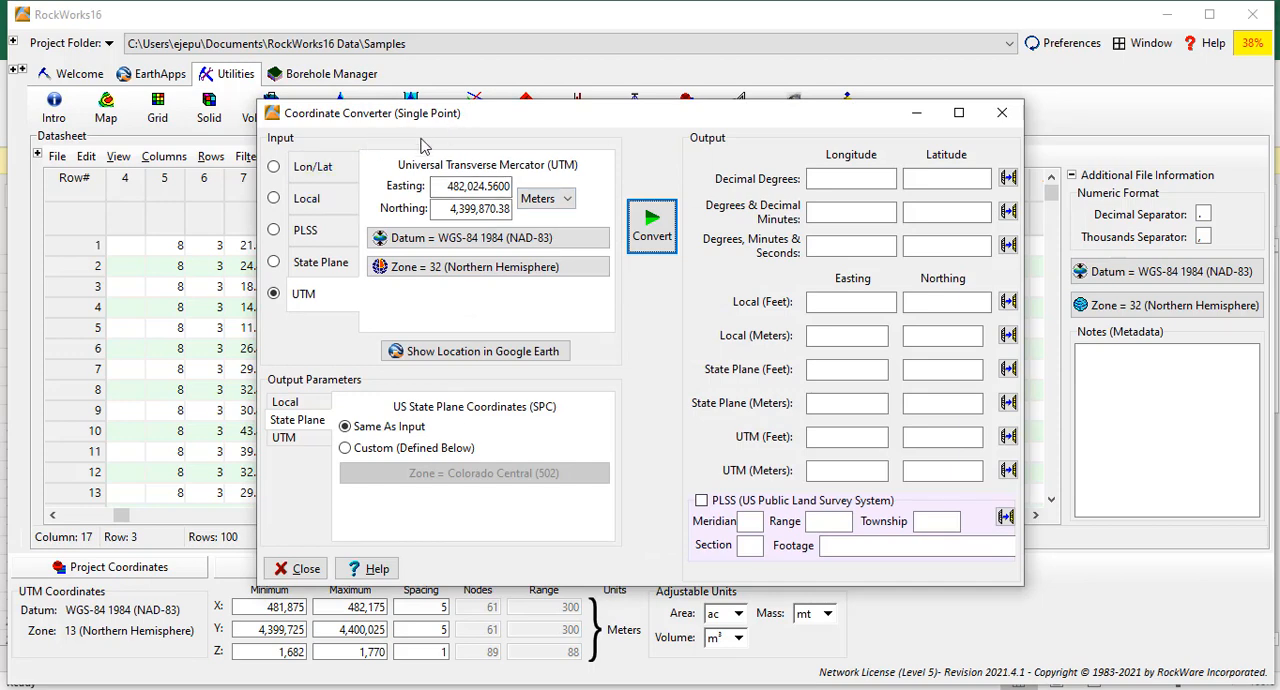
click(275, 168)
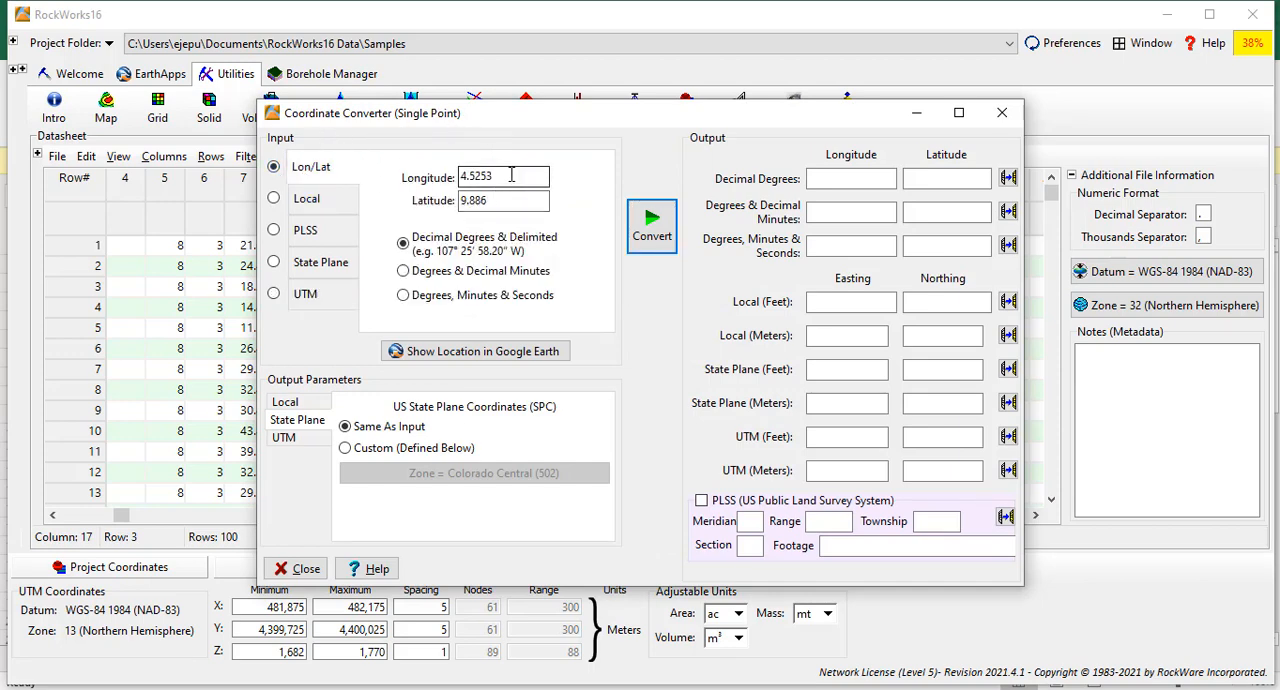
click(403, 272)
click(404, 296)
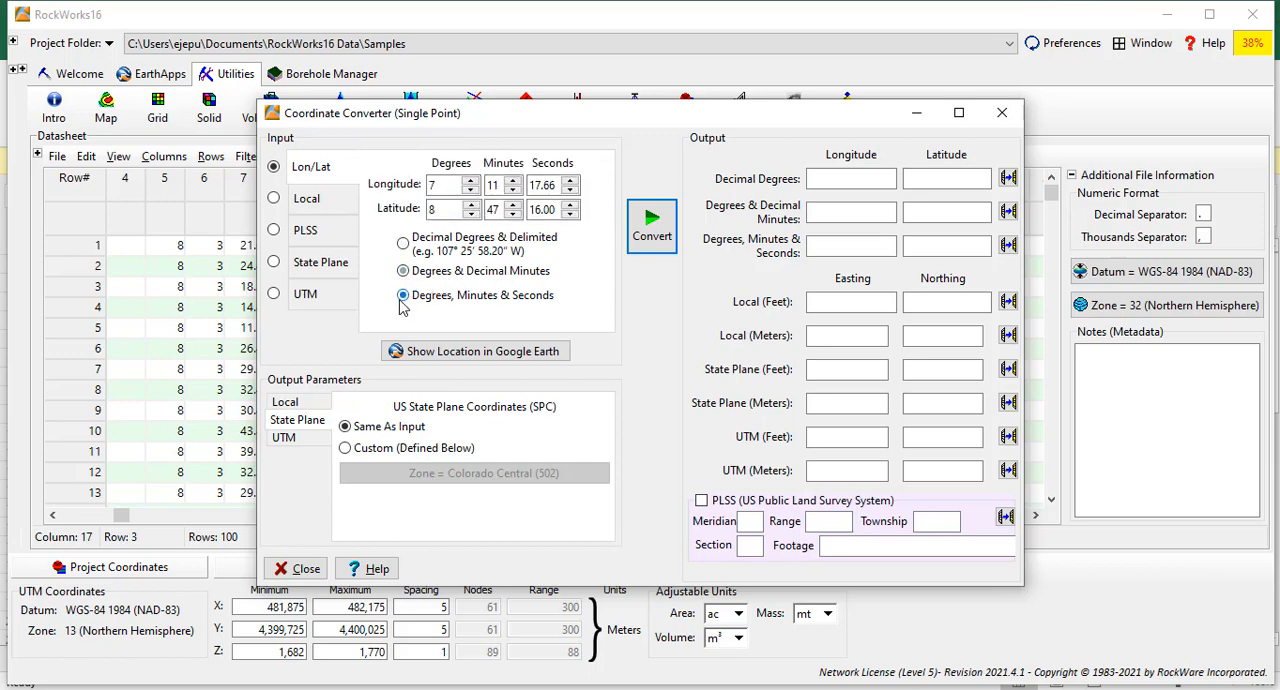
Set the input longitude to 2 degrees, 56 minutes and 12 seconds.
click(571, 190)
drag(561, 186, 530, 184)
text(12)
click(497, 186)
drag(497, 186, 421, 180)
text(56)
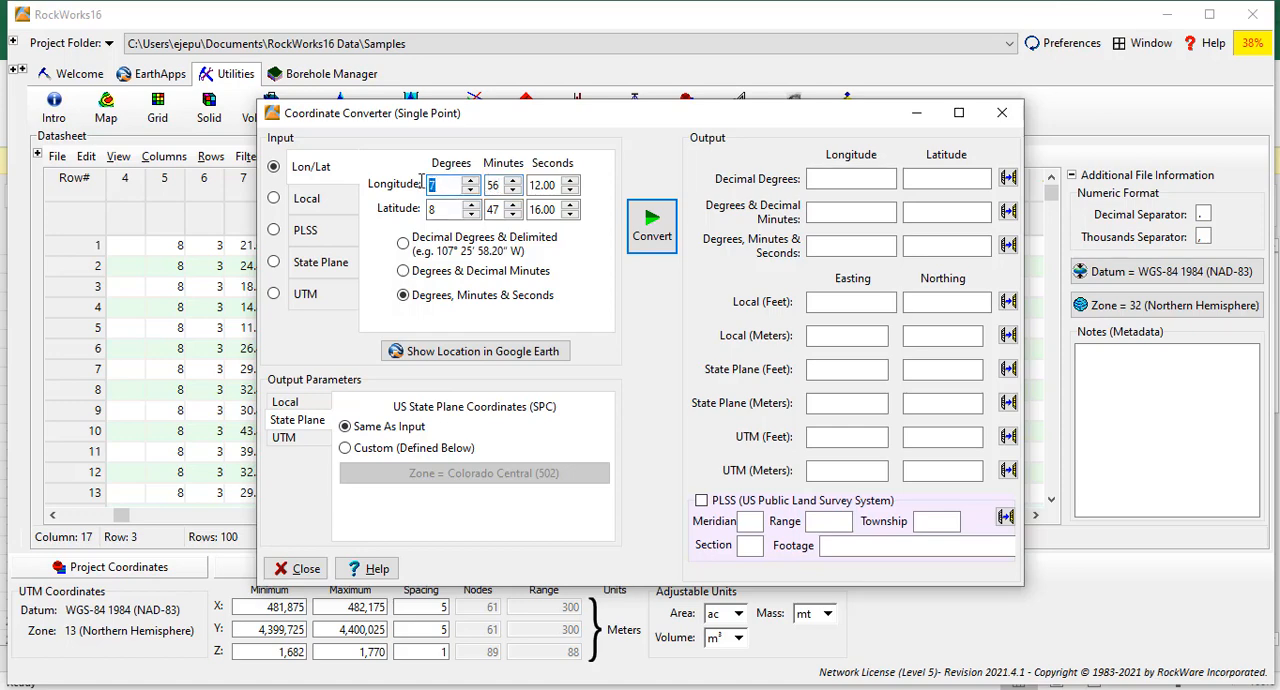
text(2)
Convert the single point from its Lon/Lat degrees, minutes and seconds input to the other coordinate formats and close the converter.
click(441, 245)
click(408, 300)
click(306, 300)
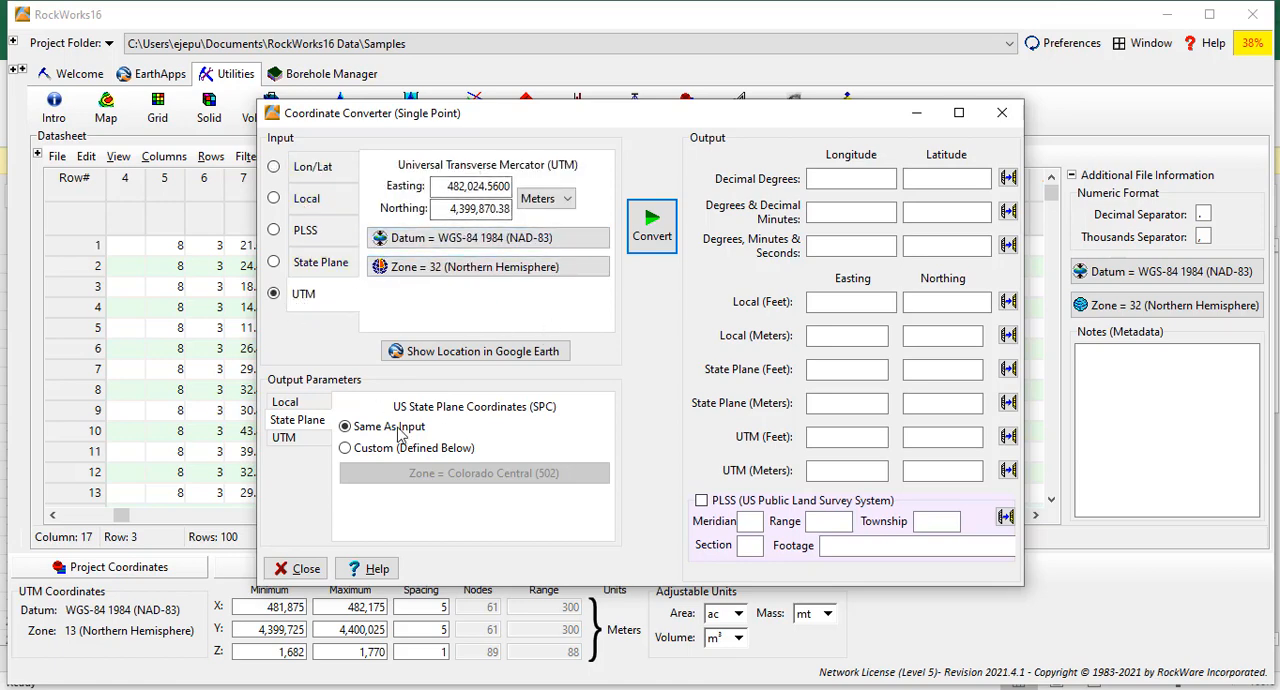
click(300, 170)
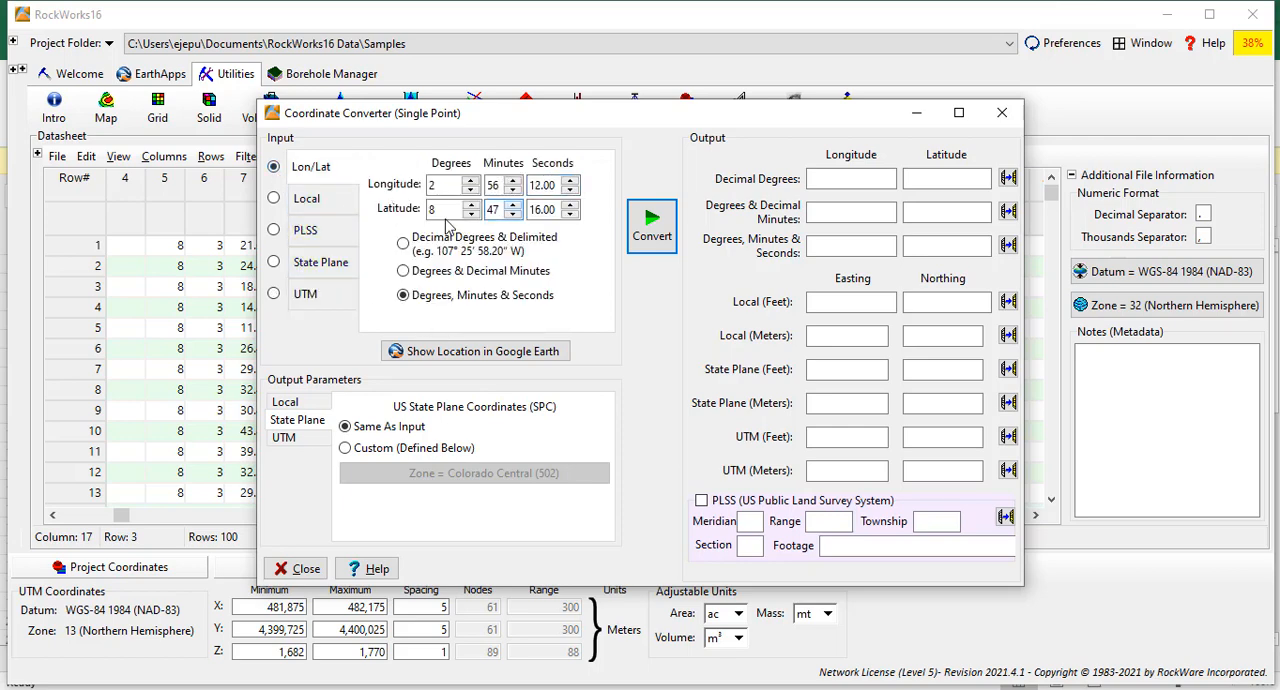
click(651, 226)
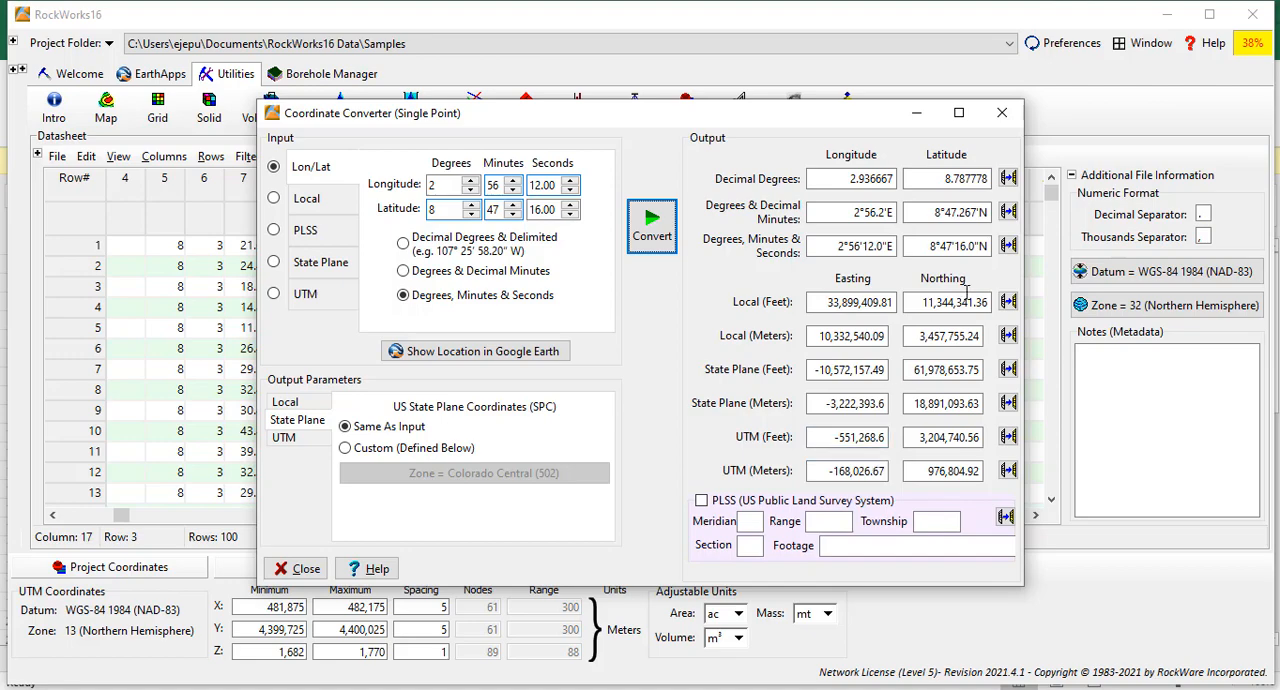
click(1003, 113)
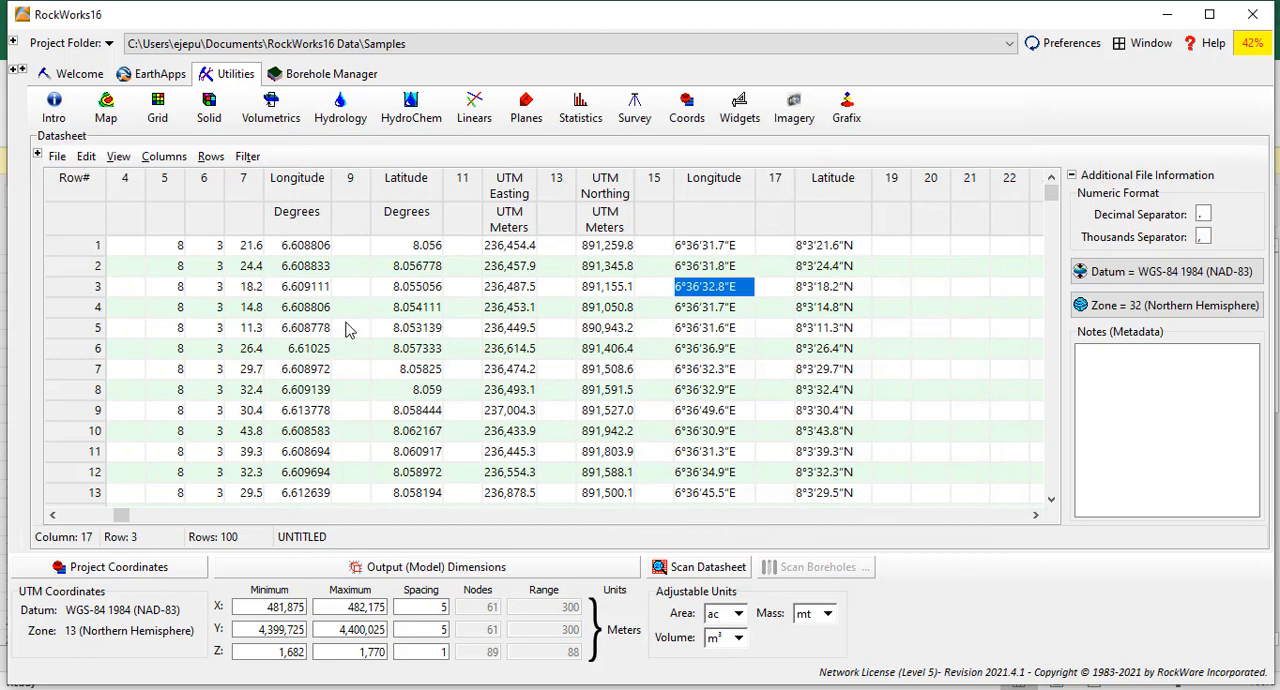